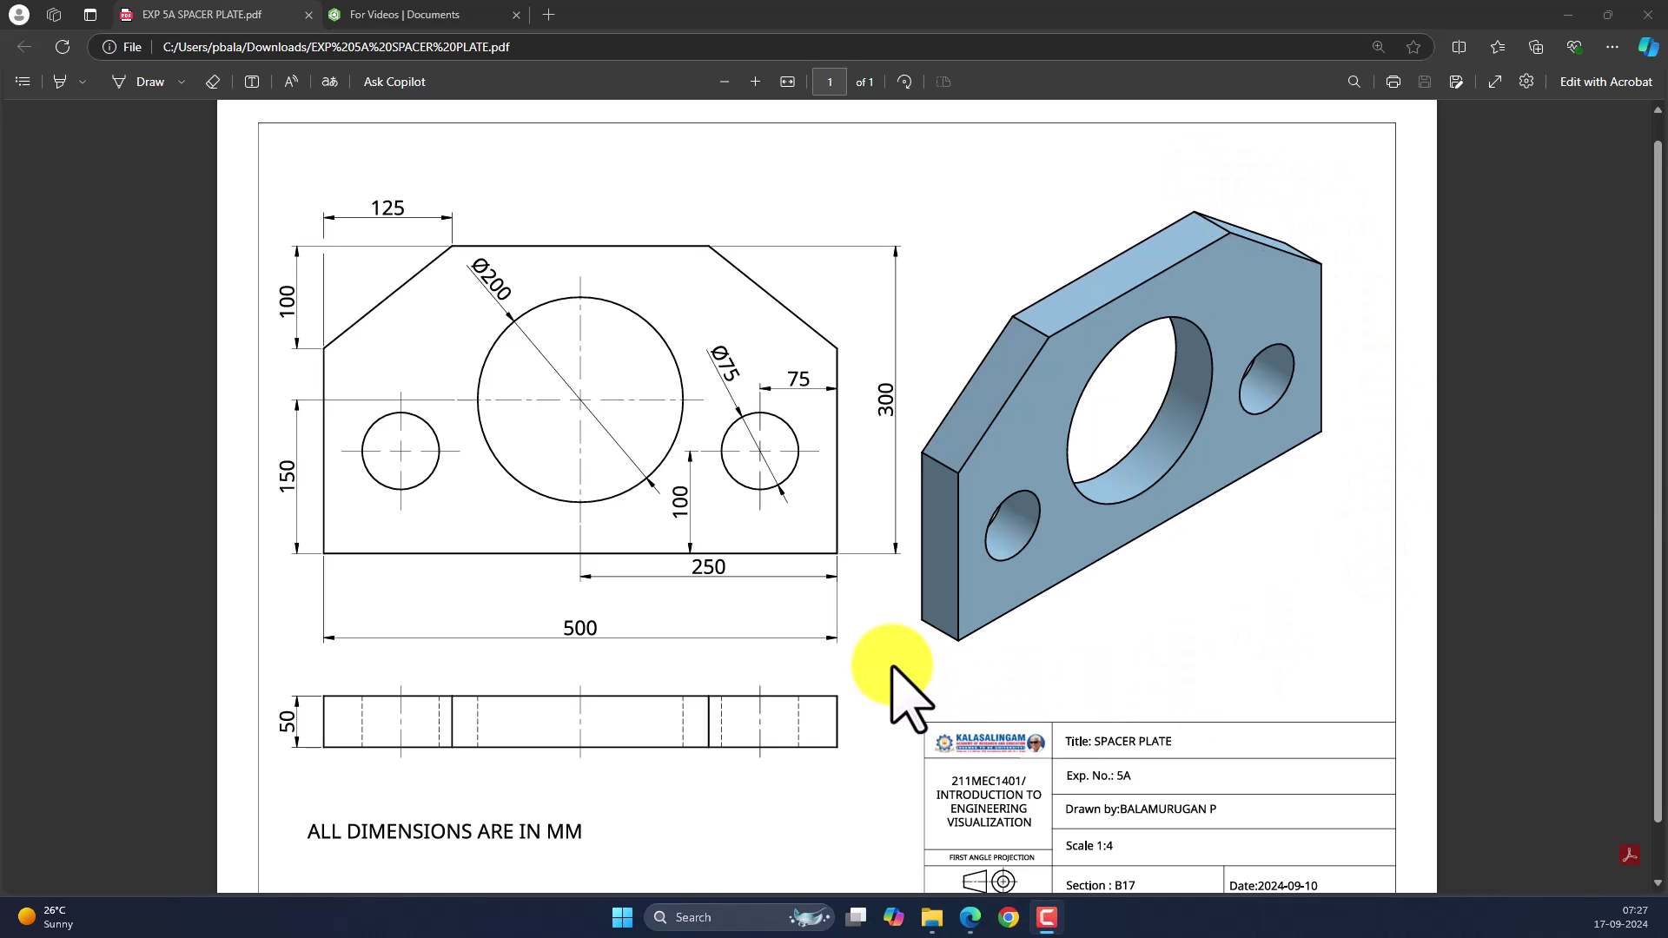
Step: Create a new Onshape document named SPACER PLATE in the For Videos folder
click(435, 15)
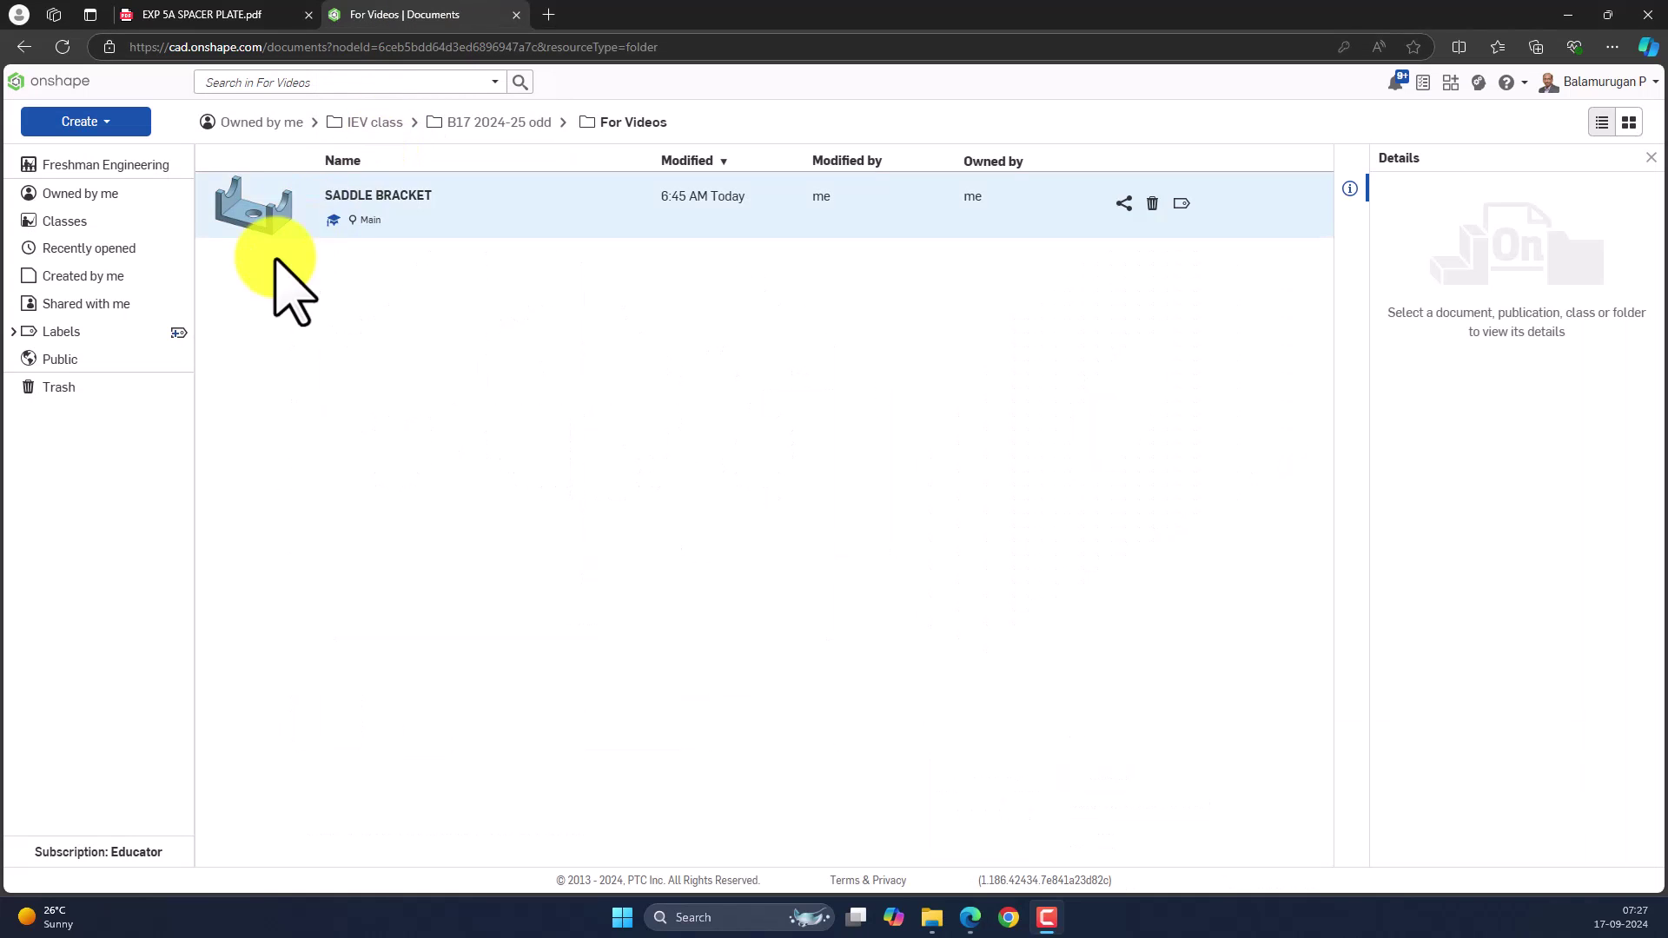
click(106, 130)
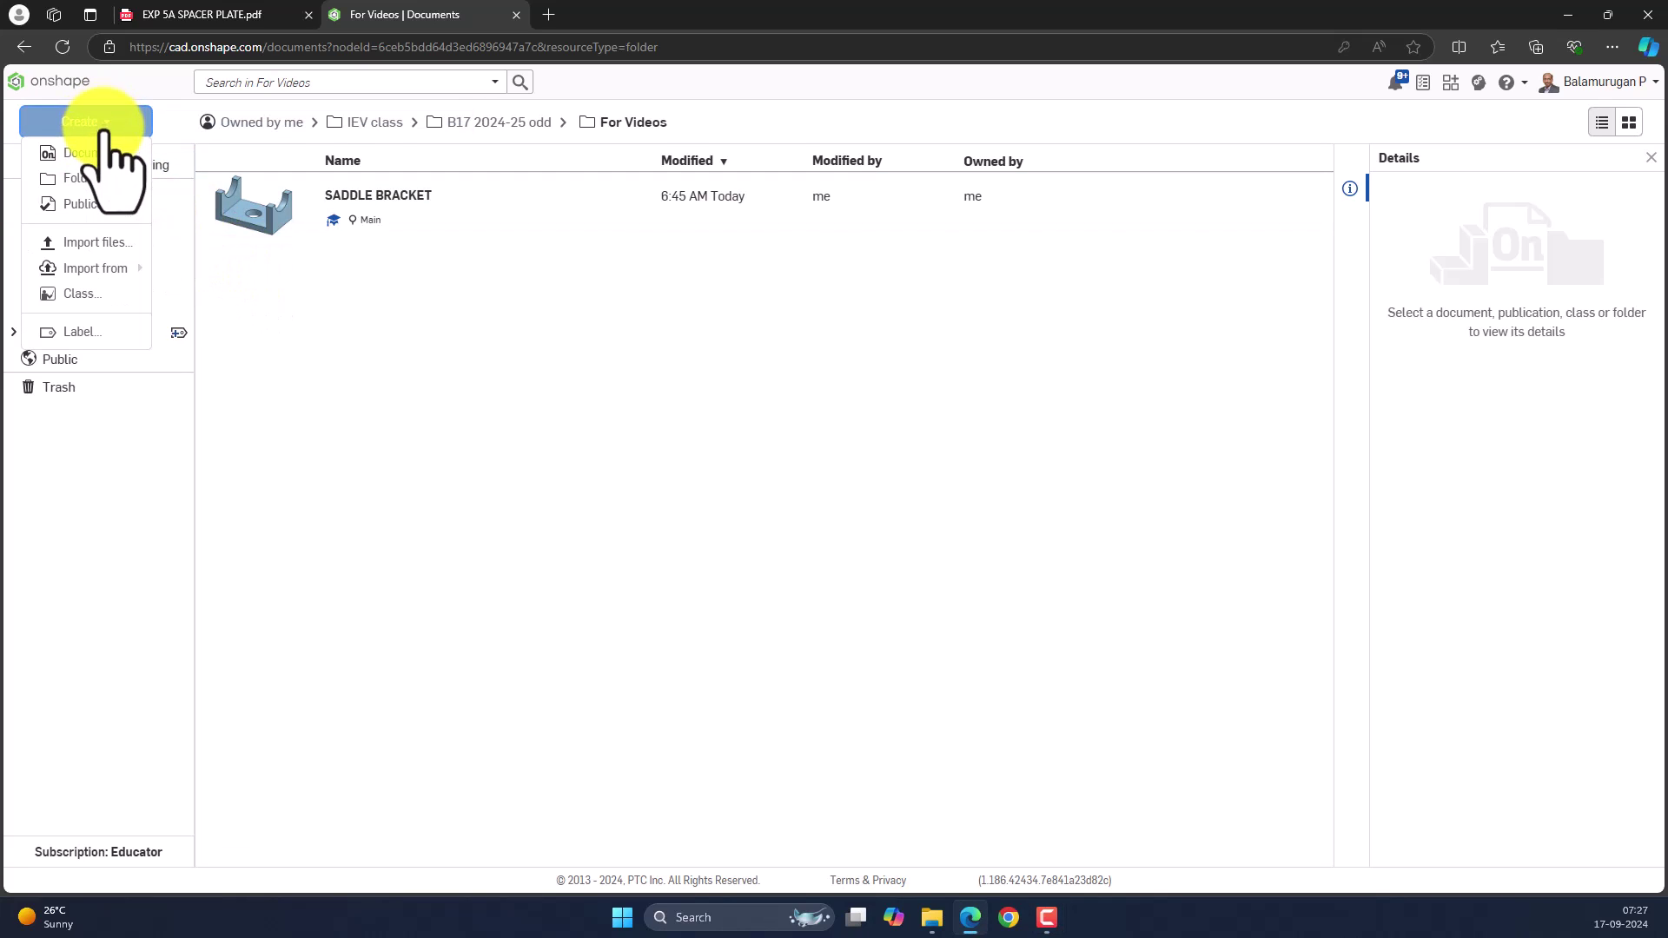
click(104, 152)
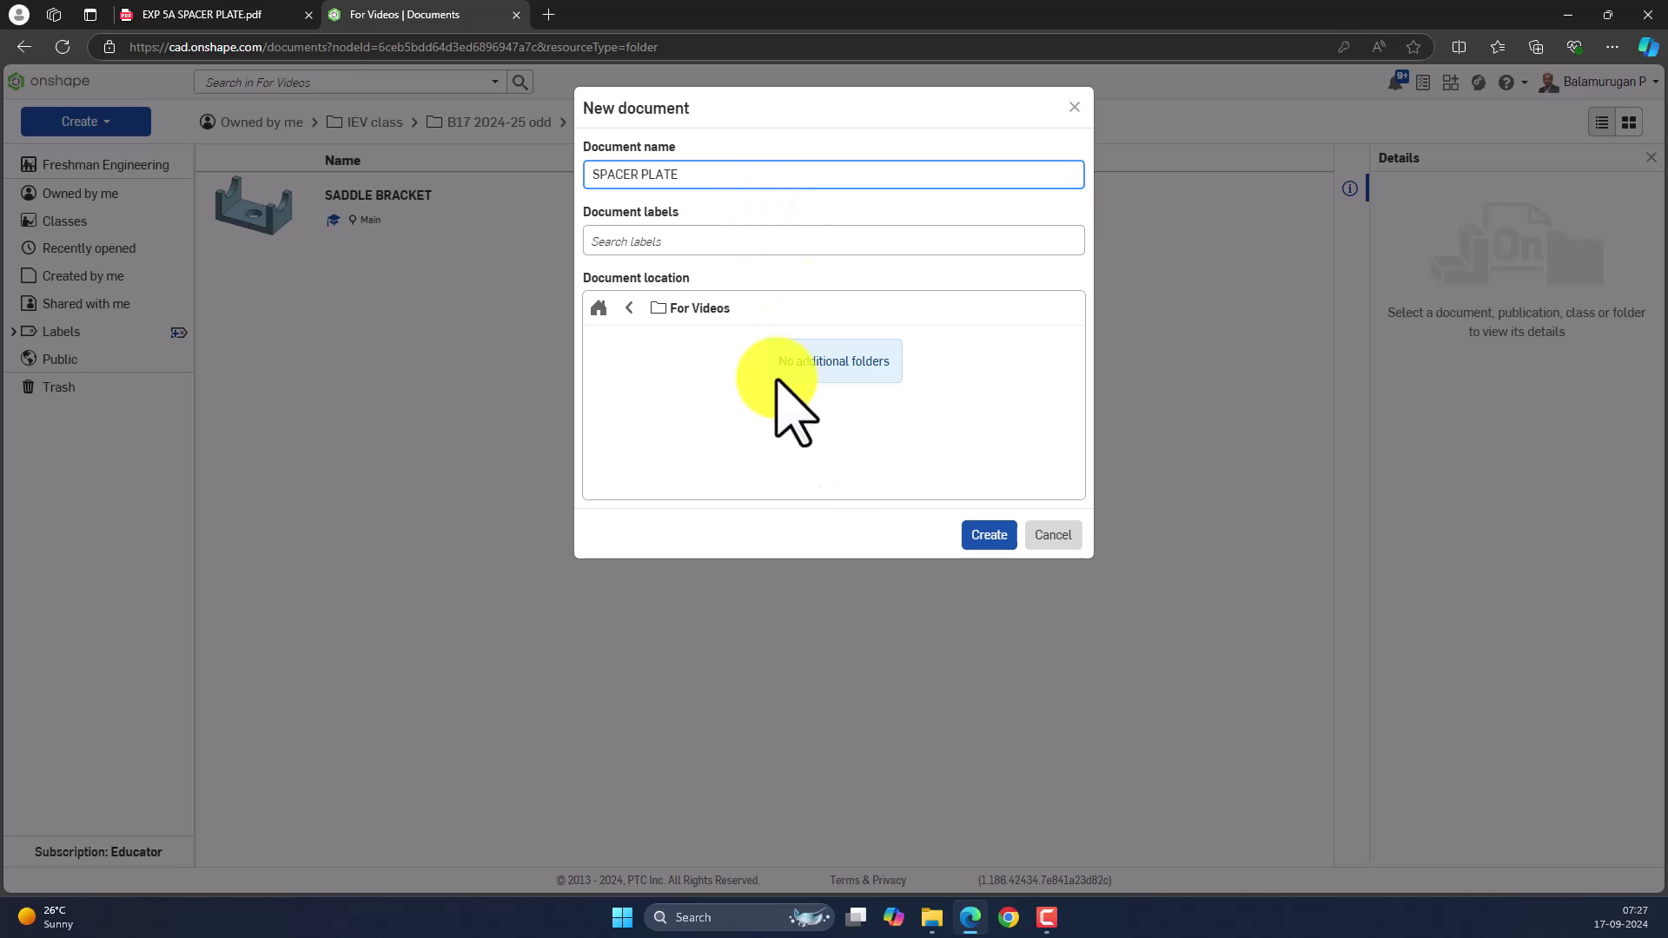
click(989, 534)
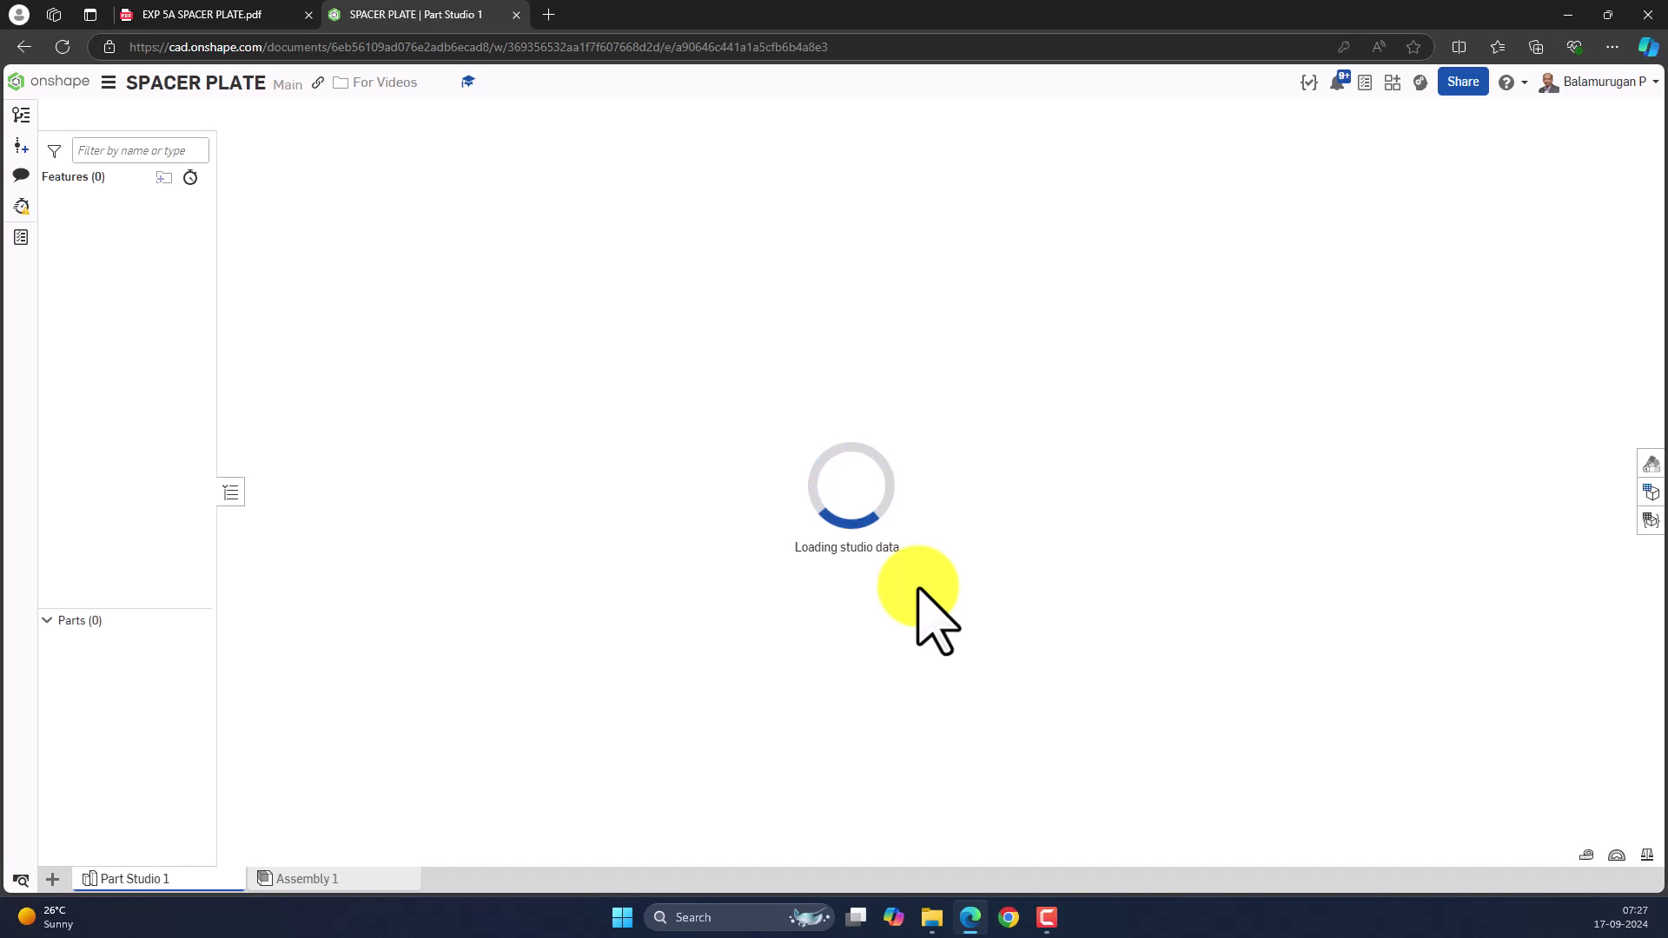
Step: Check the EXP 5A SPACER PLATE.pdf drawing for the 500 × 300 plate and 50 thickness
click(217, 14)
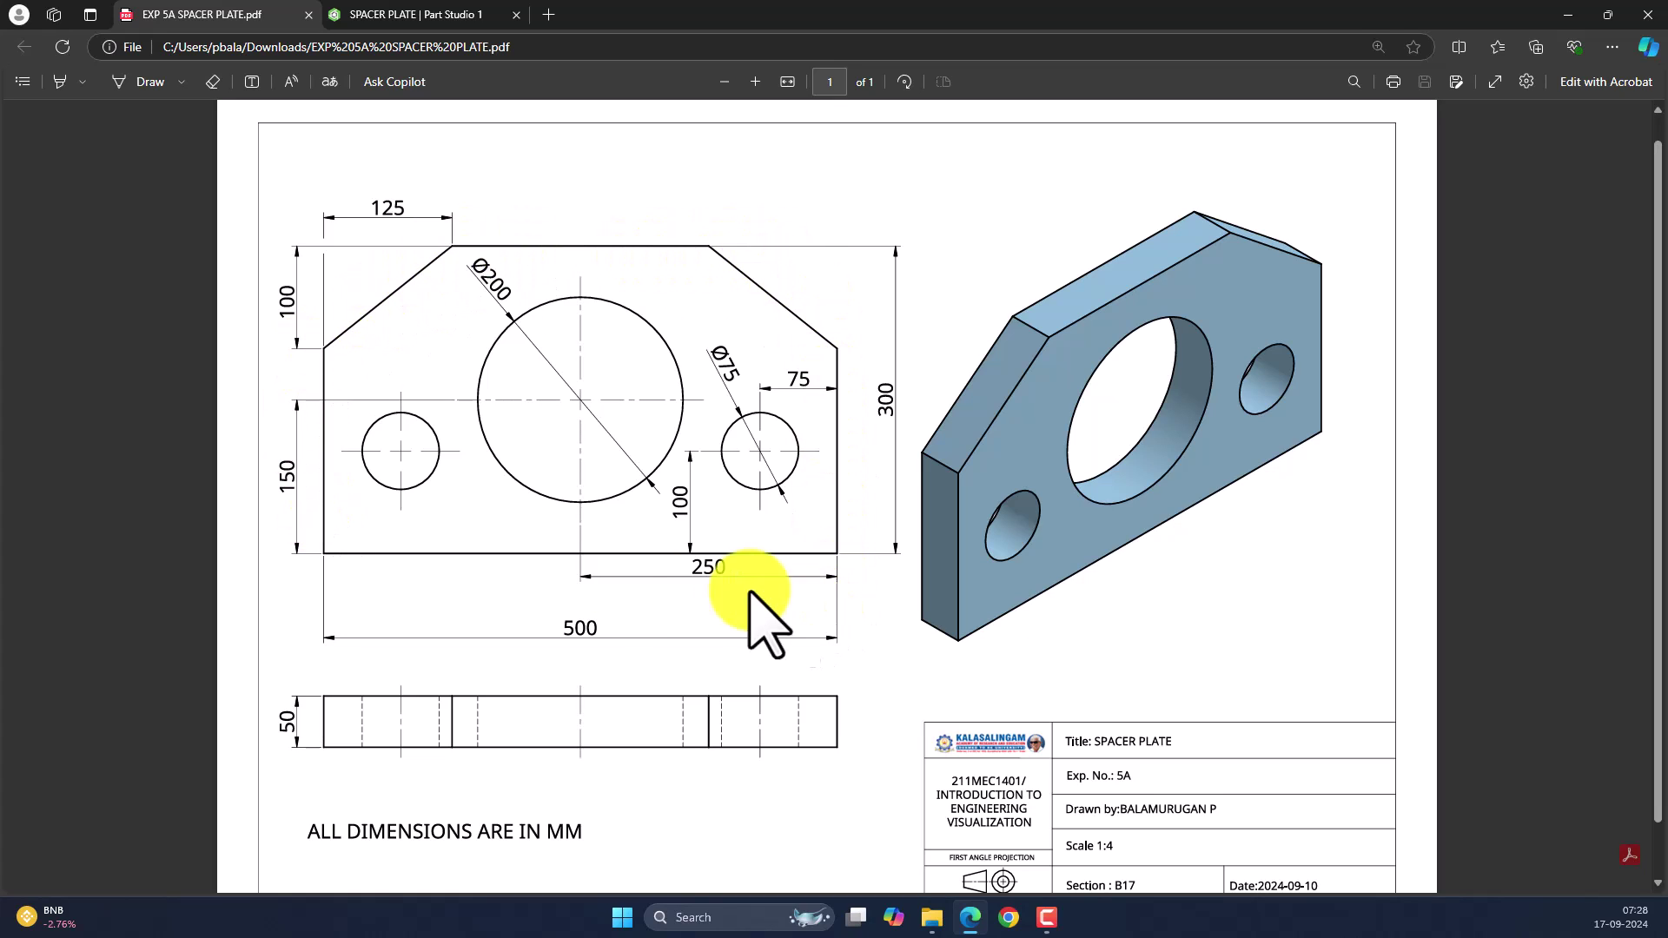
Step: Start Sketch 1 on the Front plane and view it normal to the sketch plane
click(426, 15)
click(801, 283)
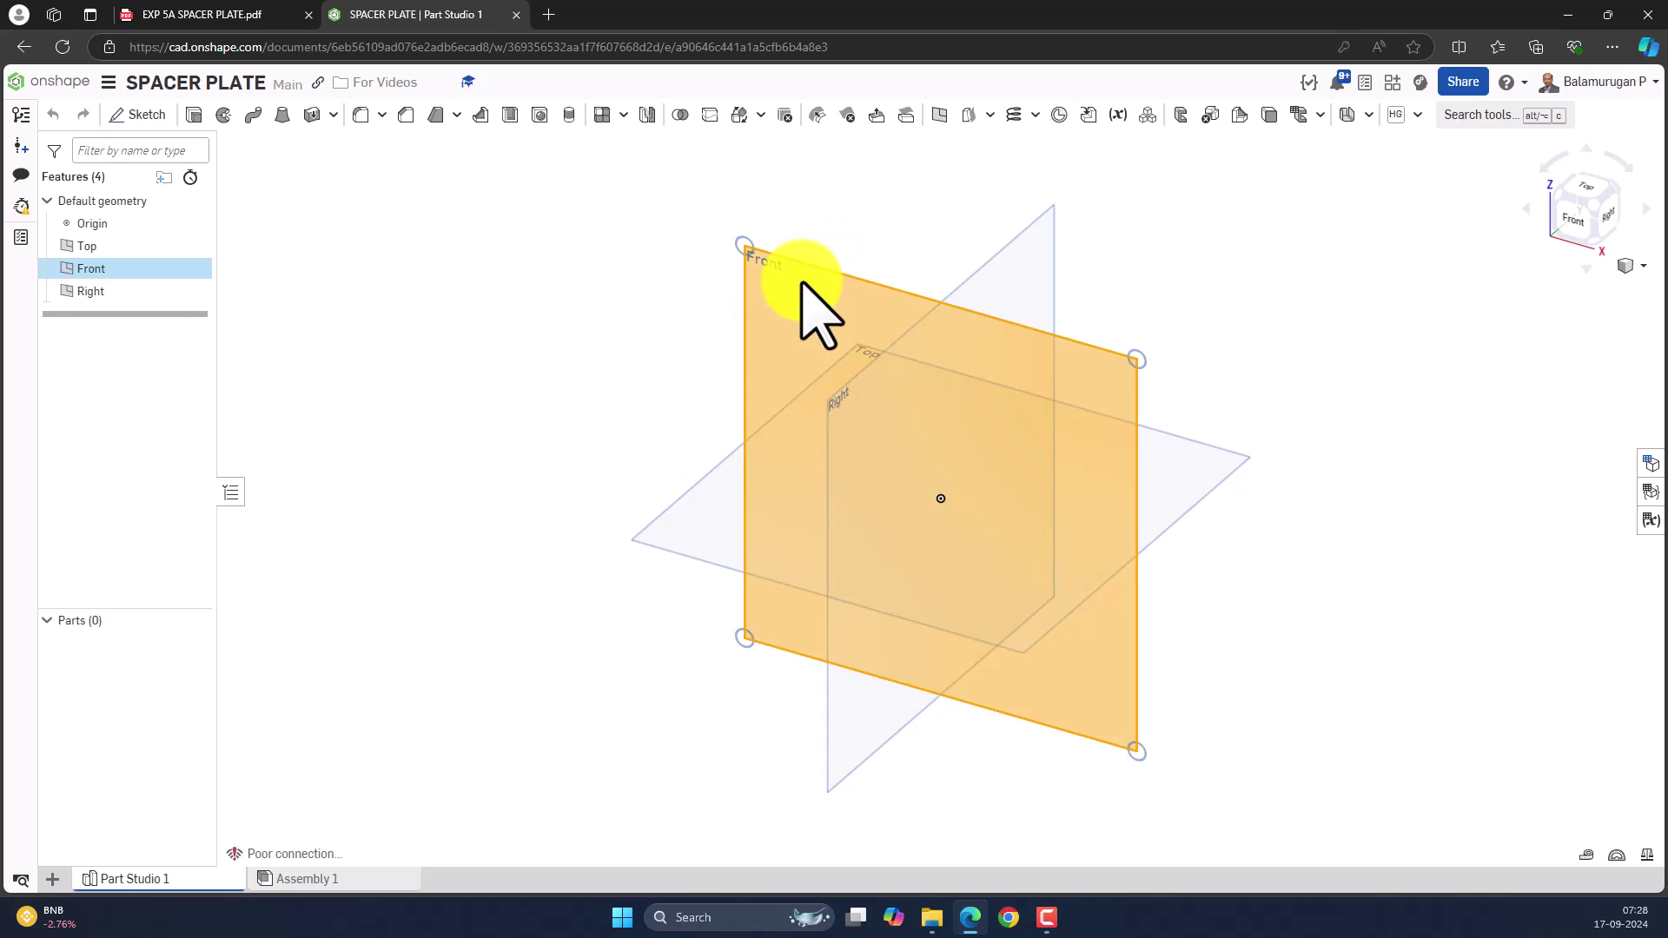
click(144, 117)
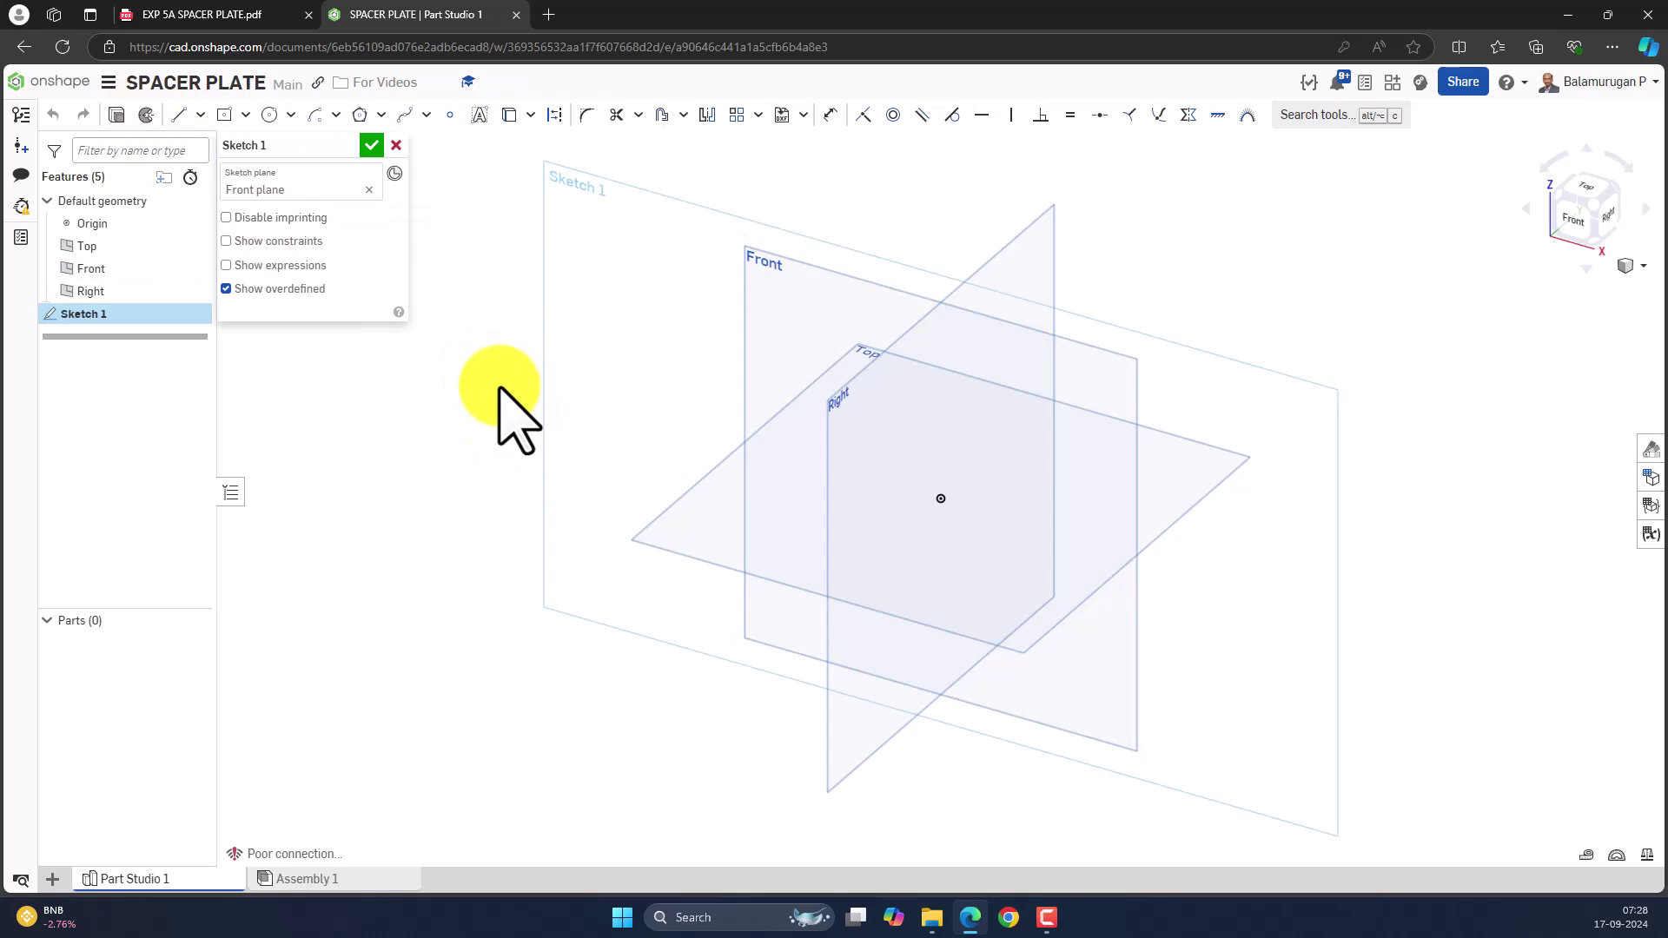
right_click(499, 388)
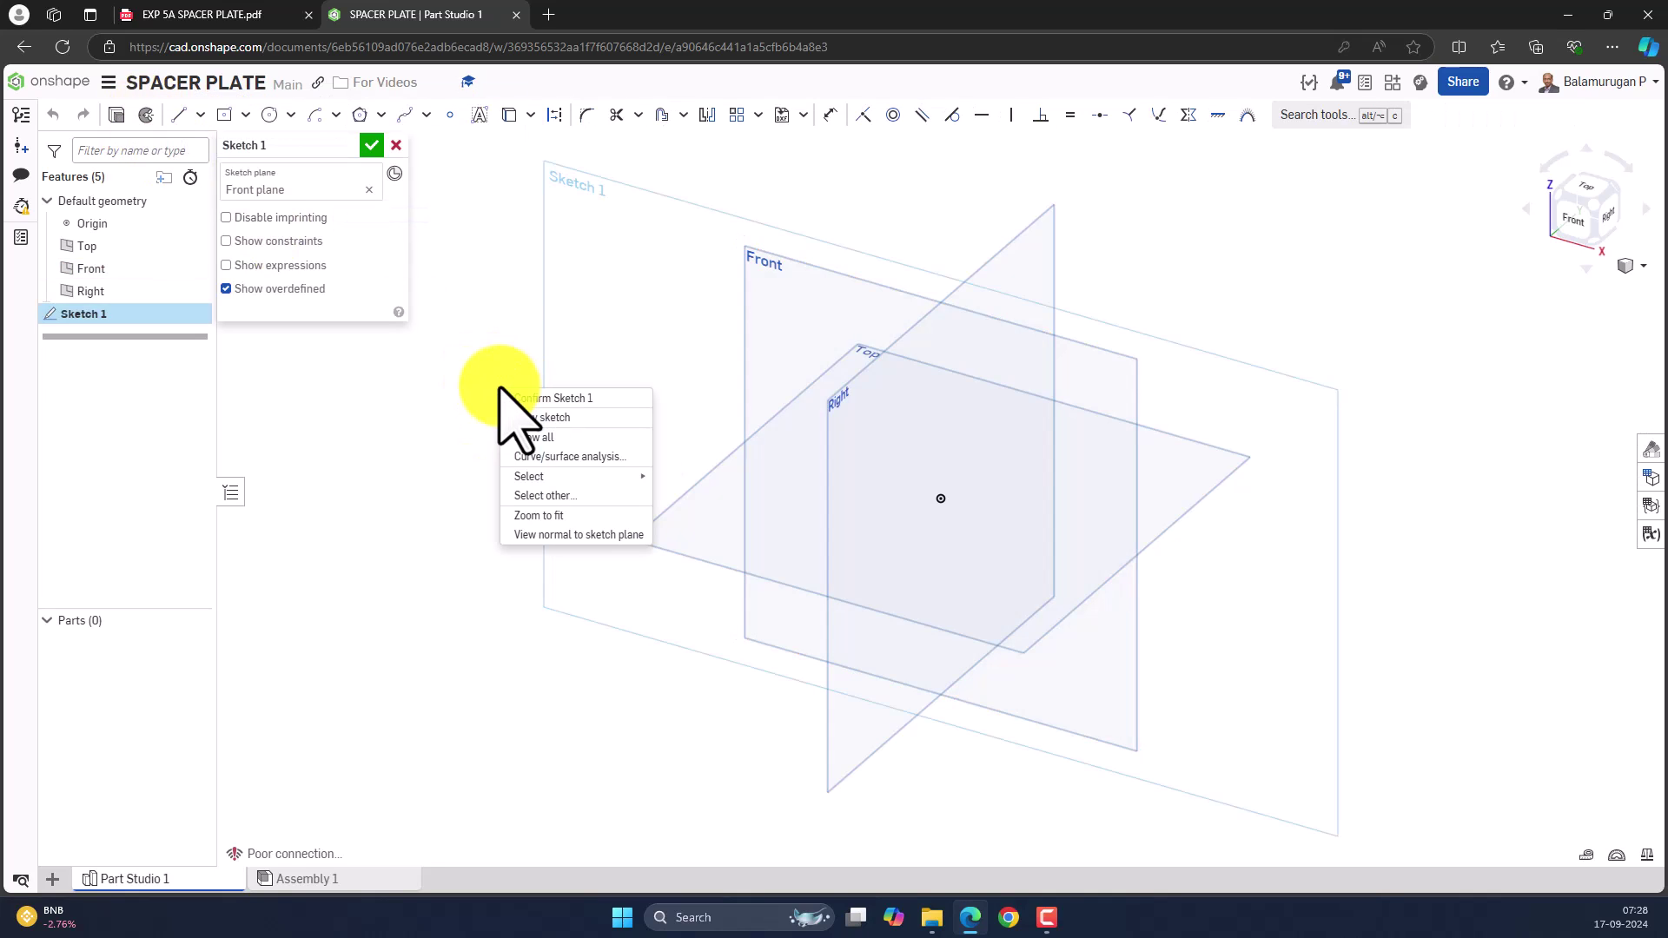
click(565, 534)
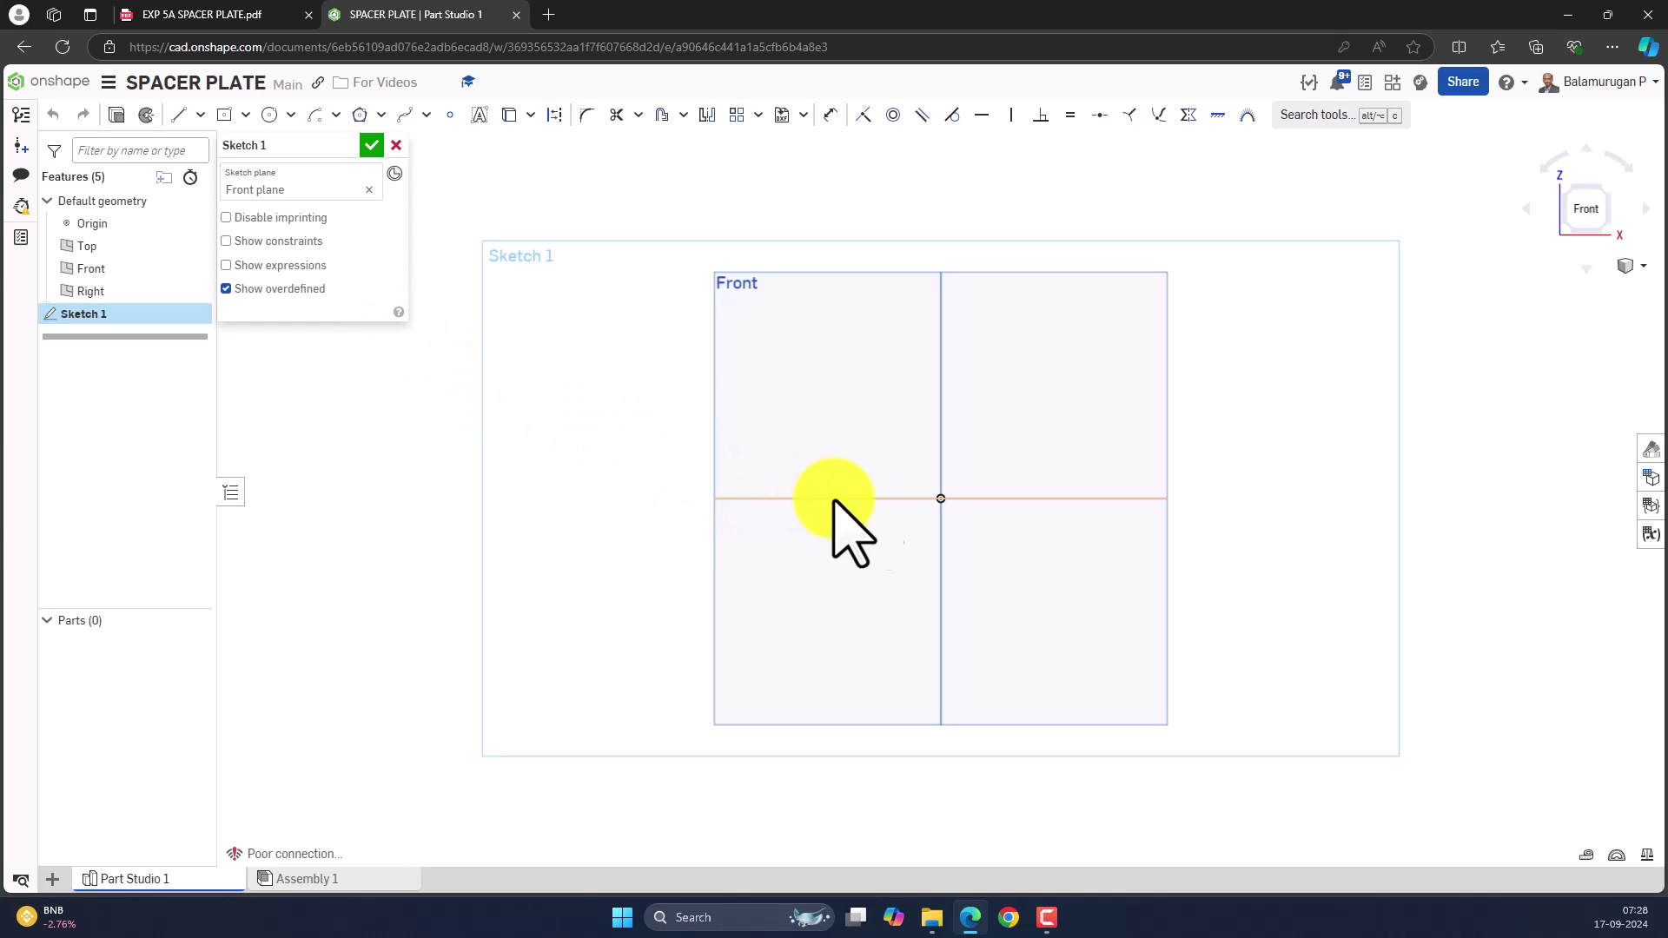
click(233, 15)
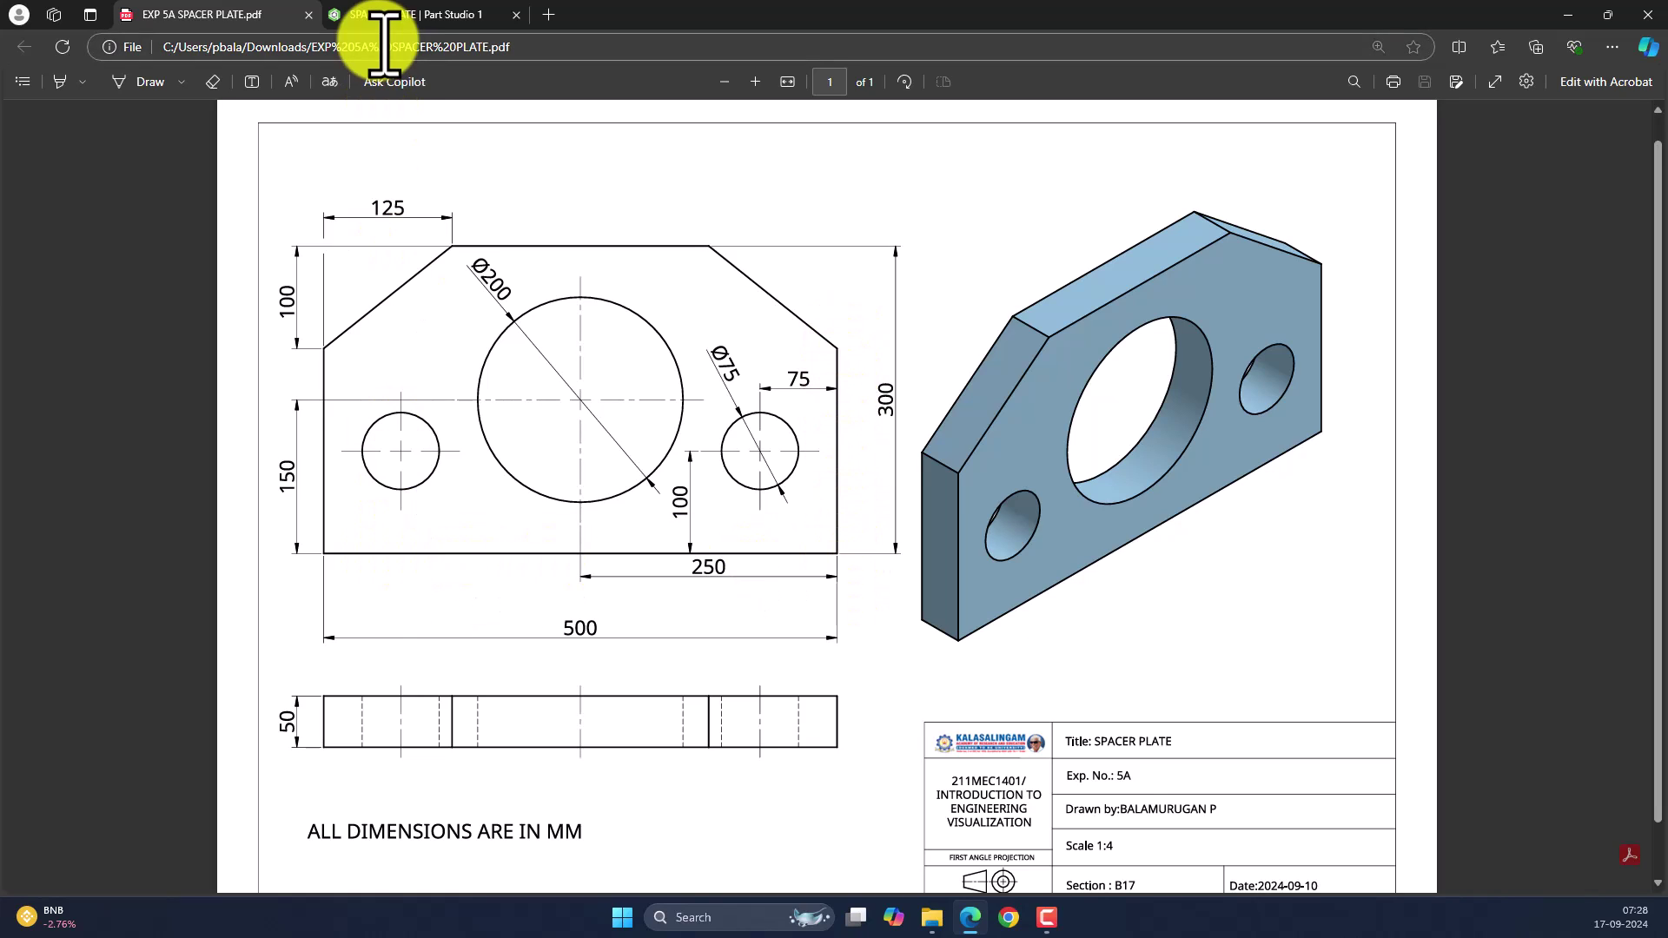
click(421, 15)
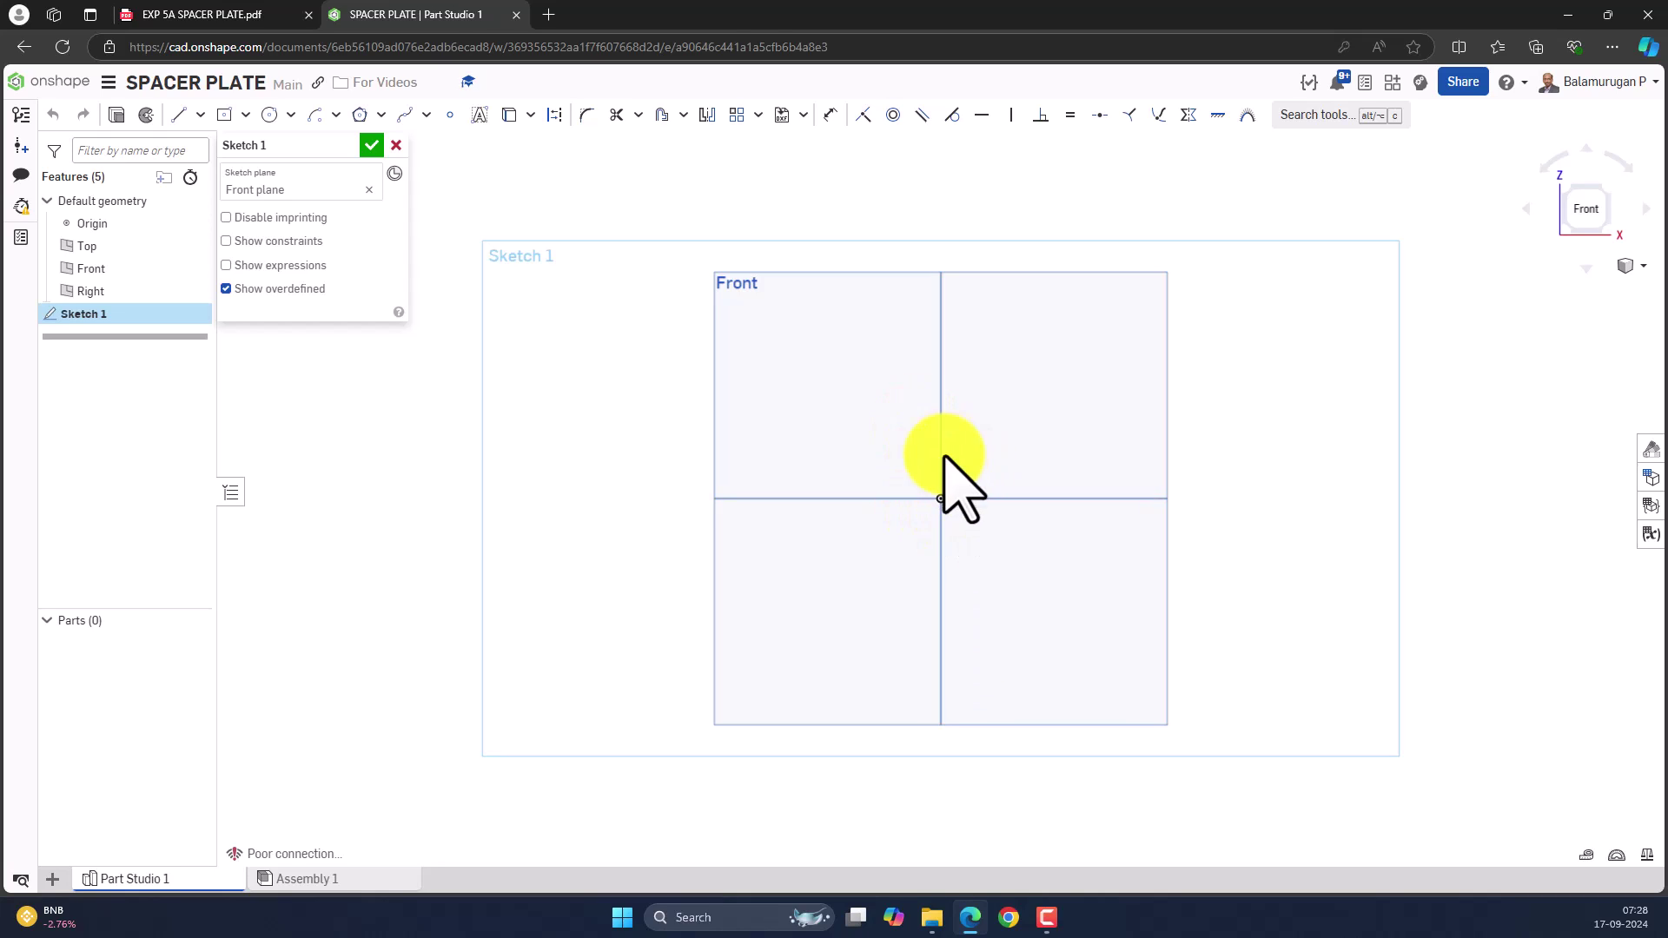
Step: Draw the six-sided outline with two angled top corners as lines, starting and ending at the origin
click(178, 115)
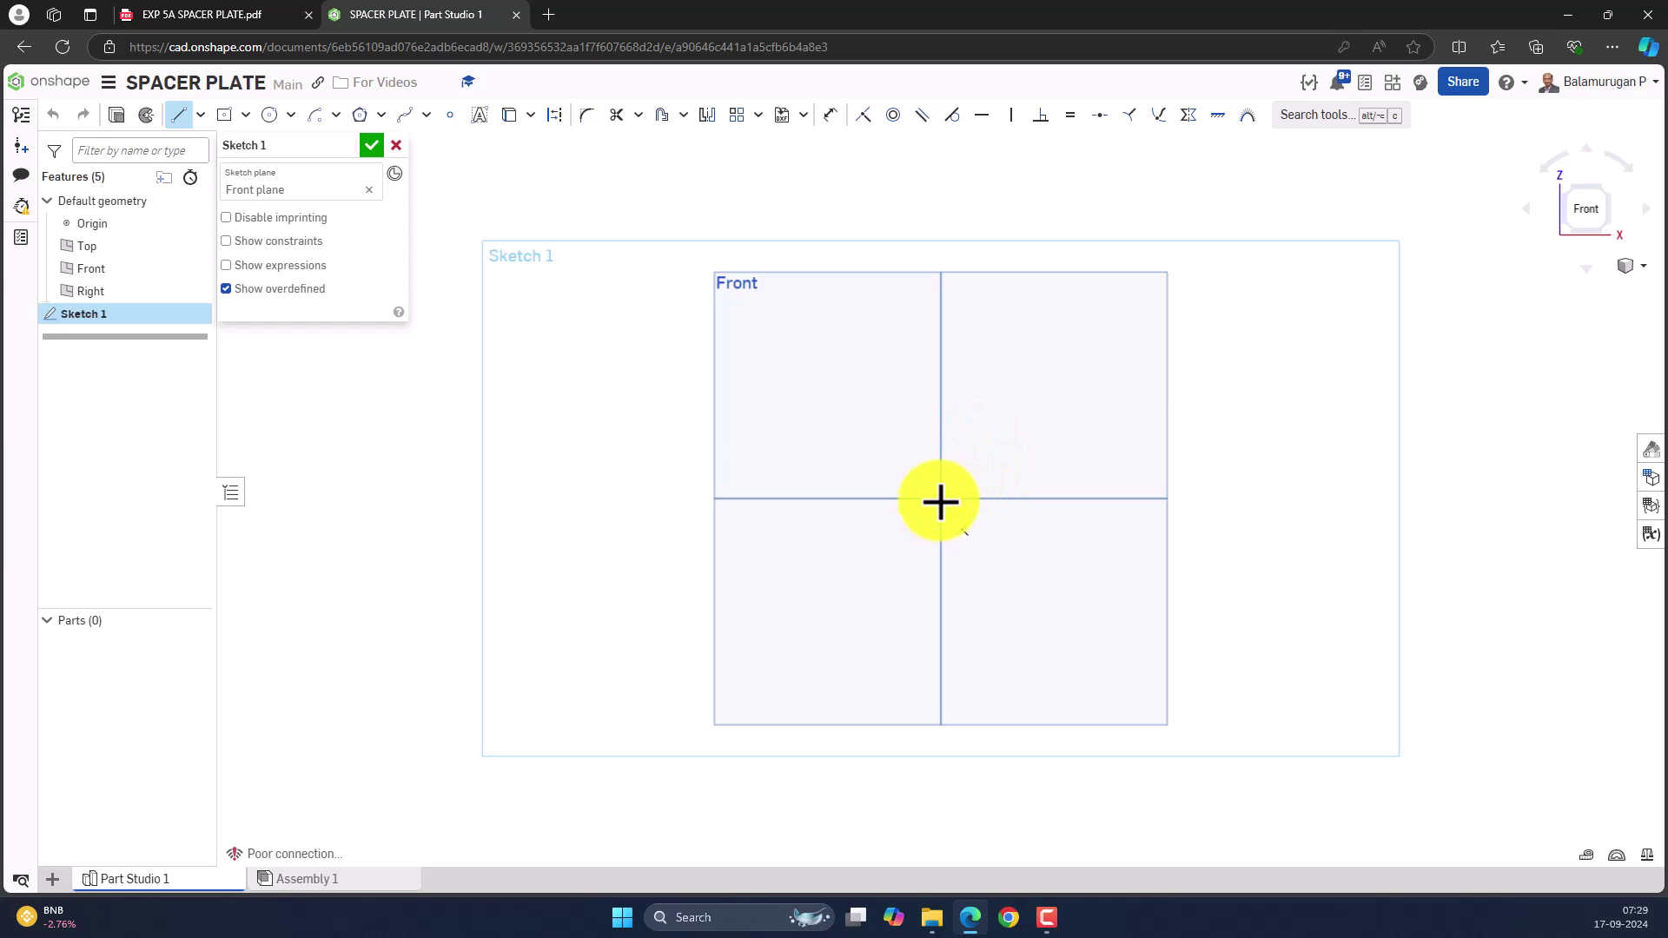
click(941, 495)
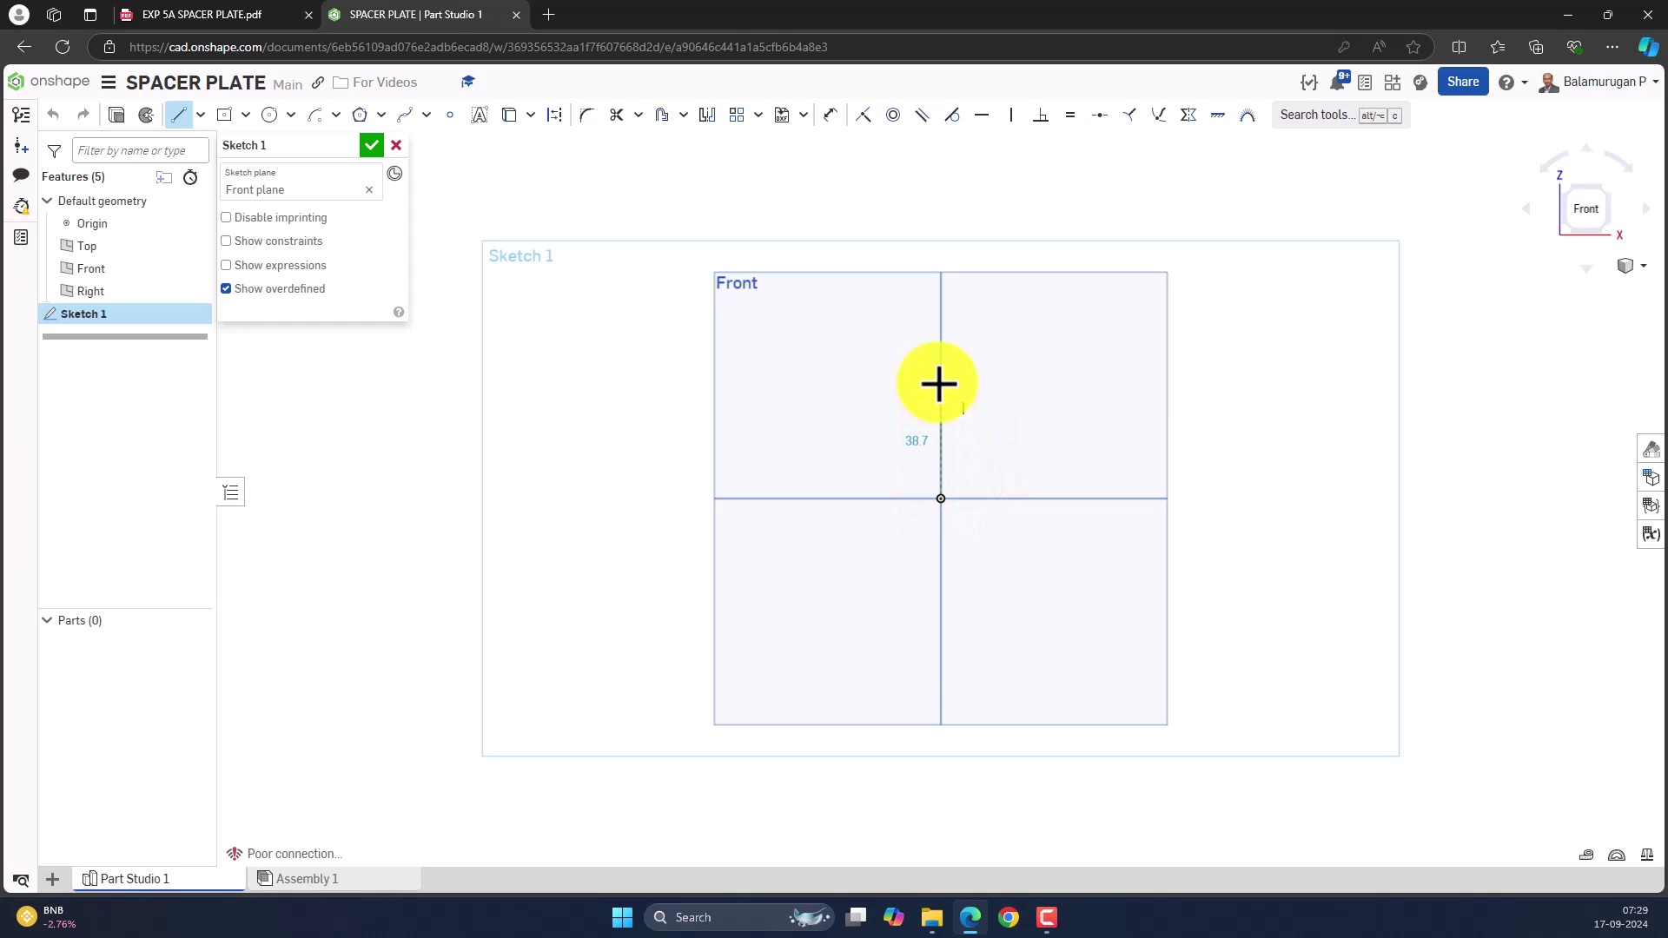
click(940, 381)
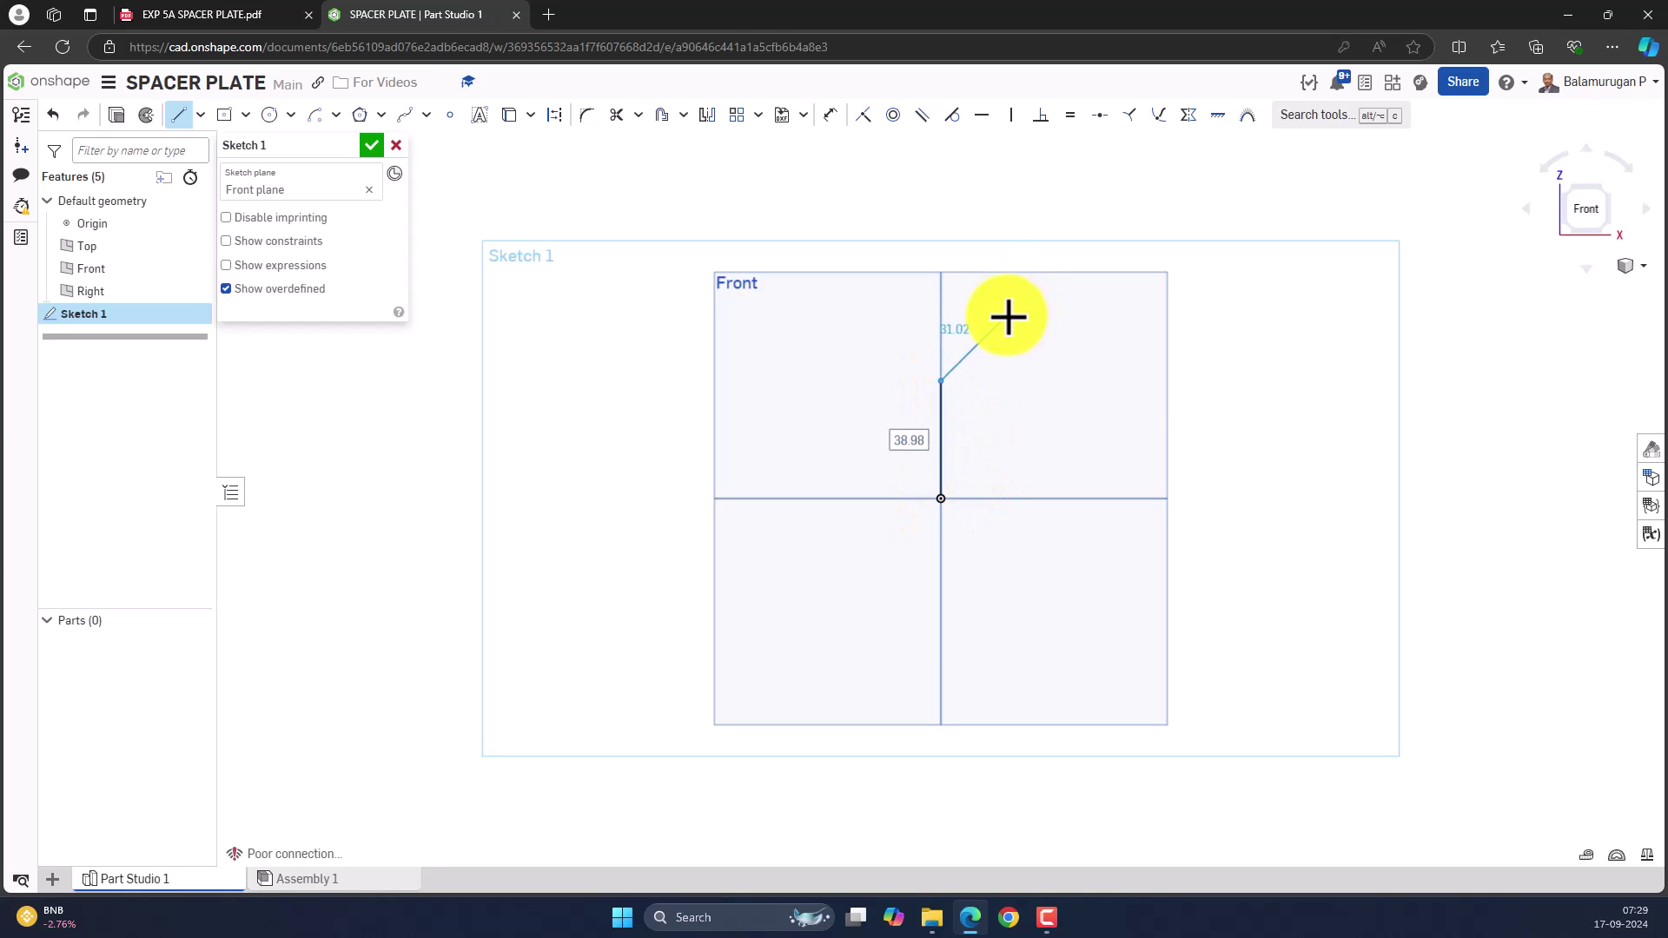
click(1005, 315)
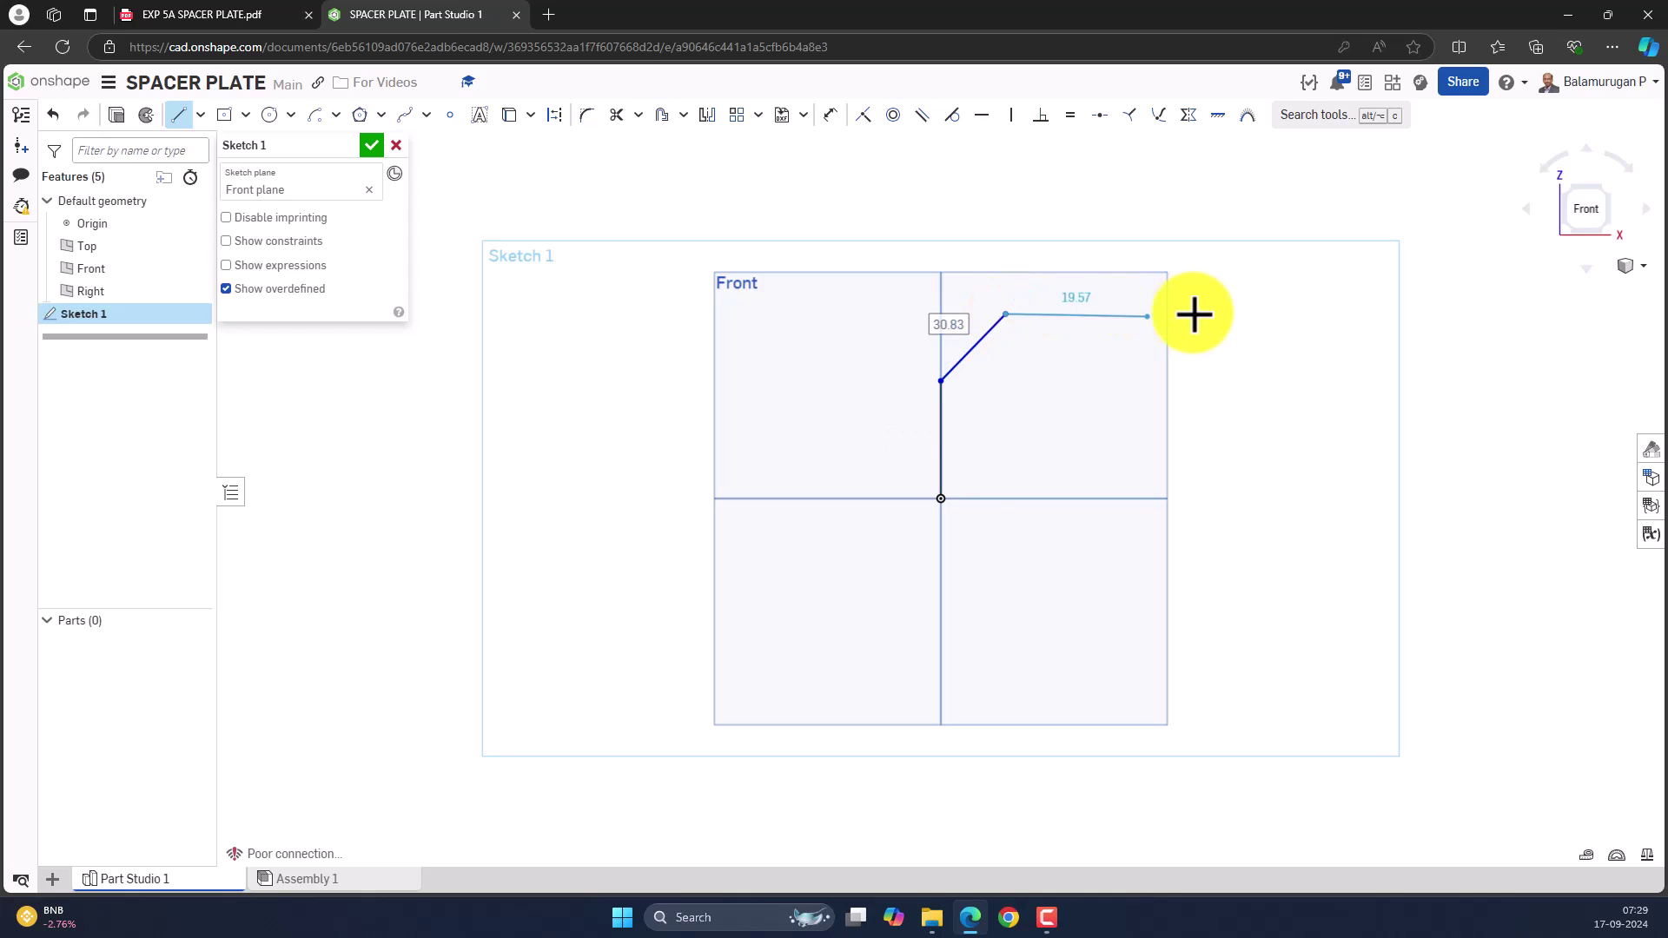
click(1245, 314)
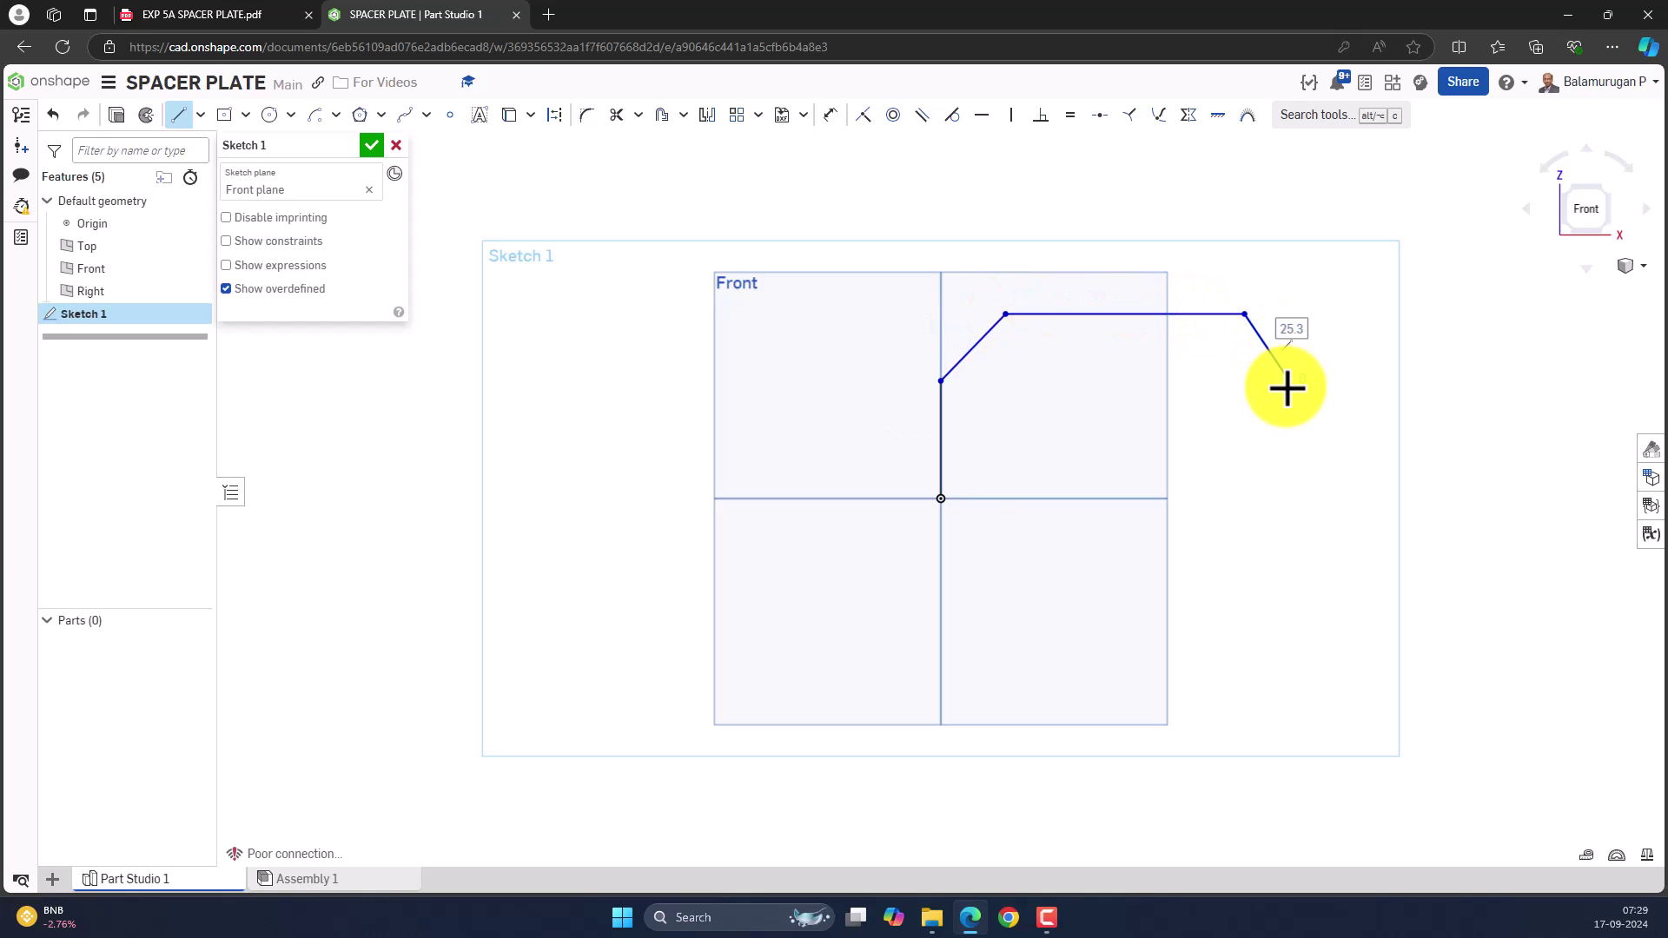
click(1287, 379)
click(1286, 501)
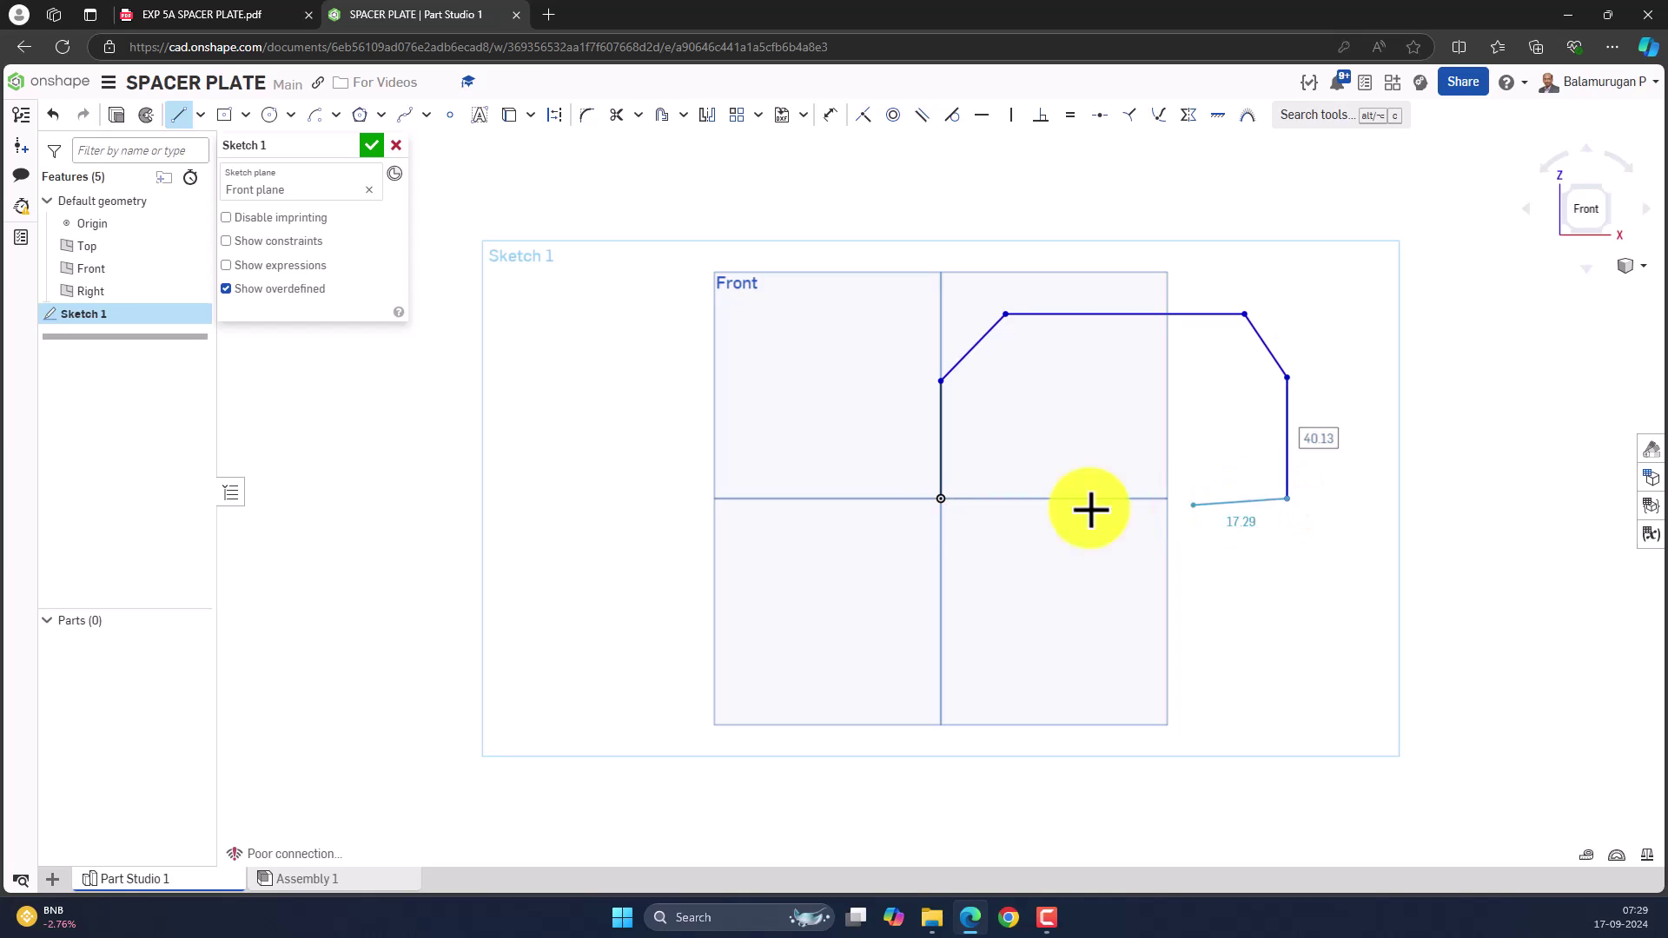
click(941, 501)
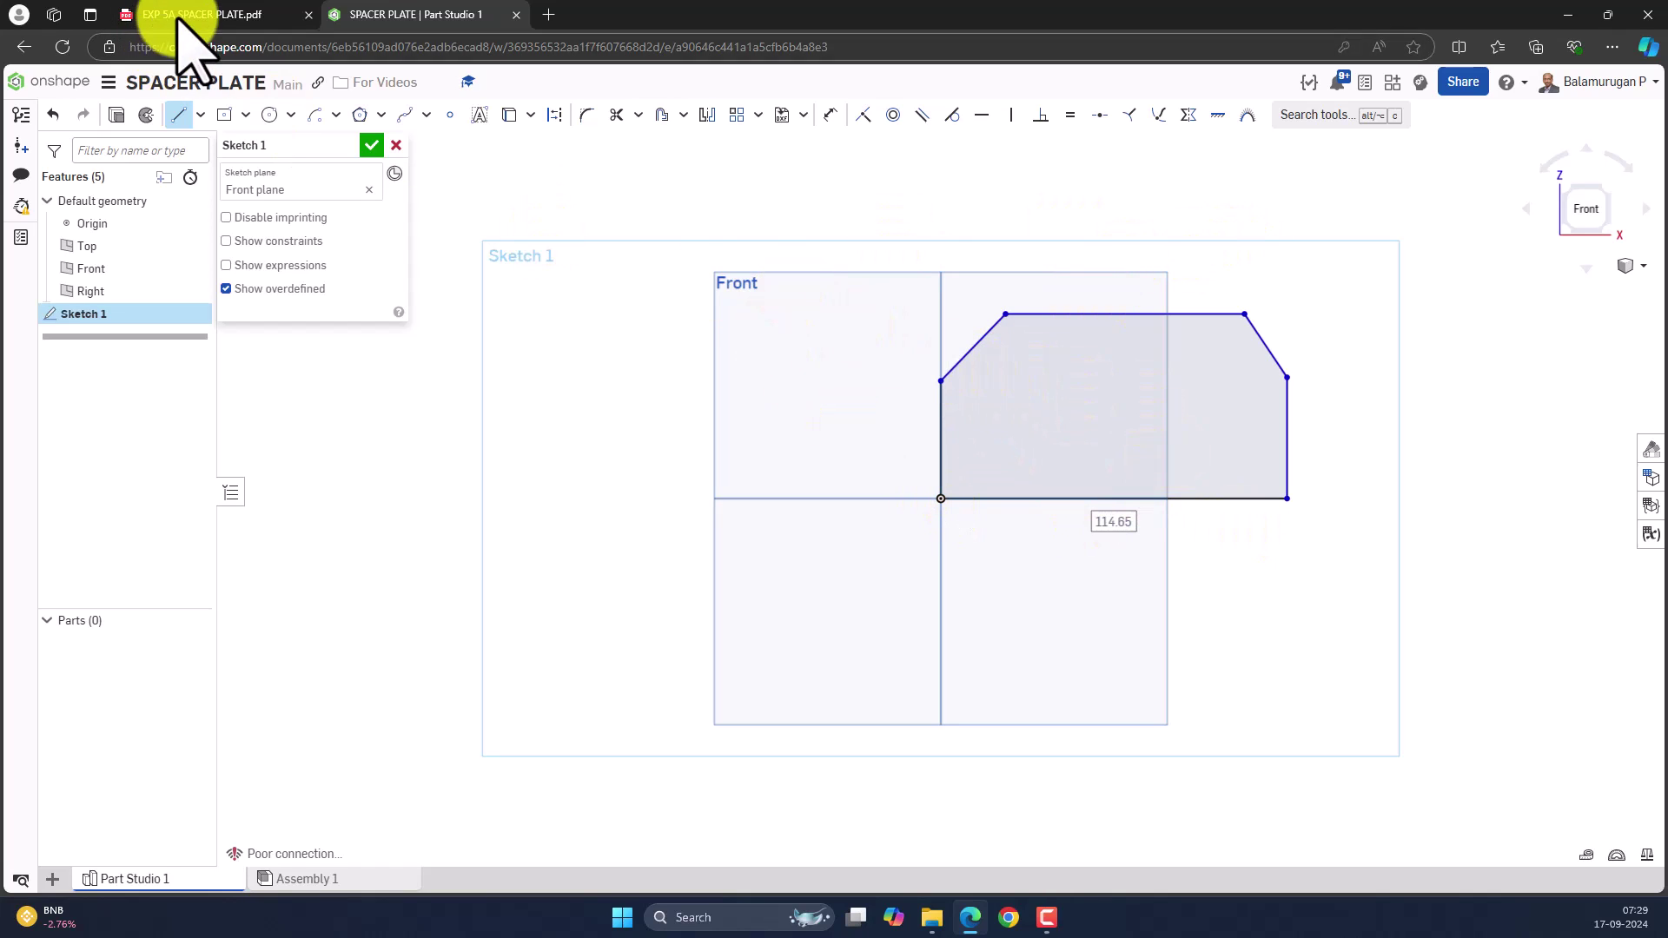
click(208, 18)
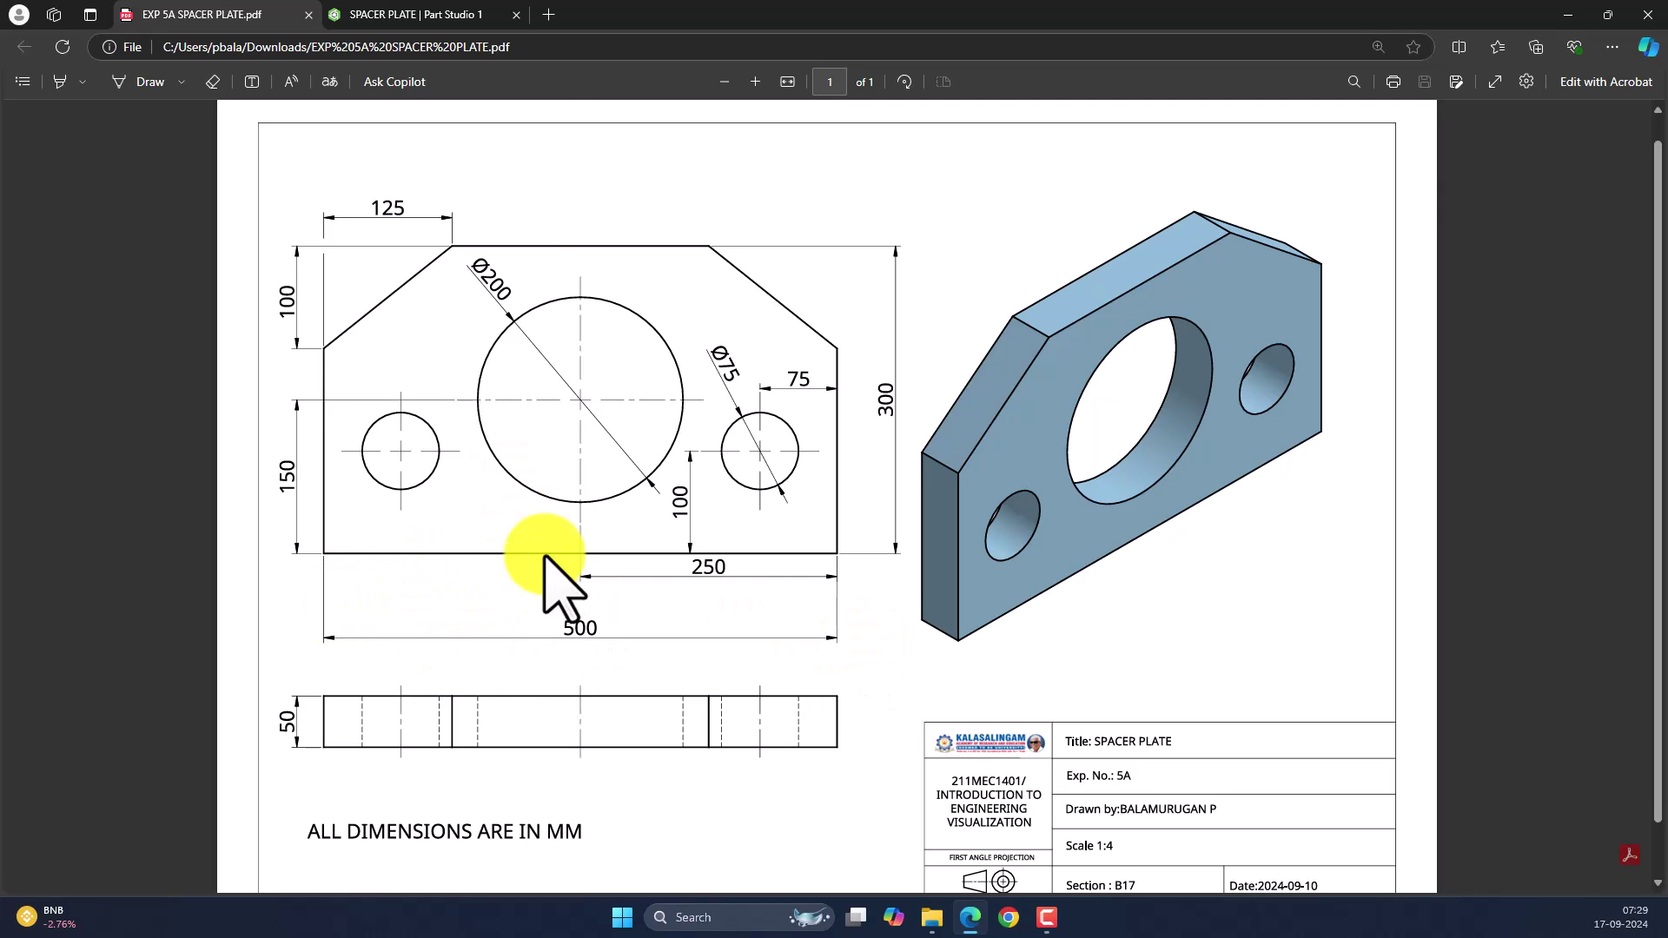
click(428, 18)
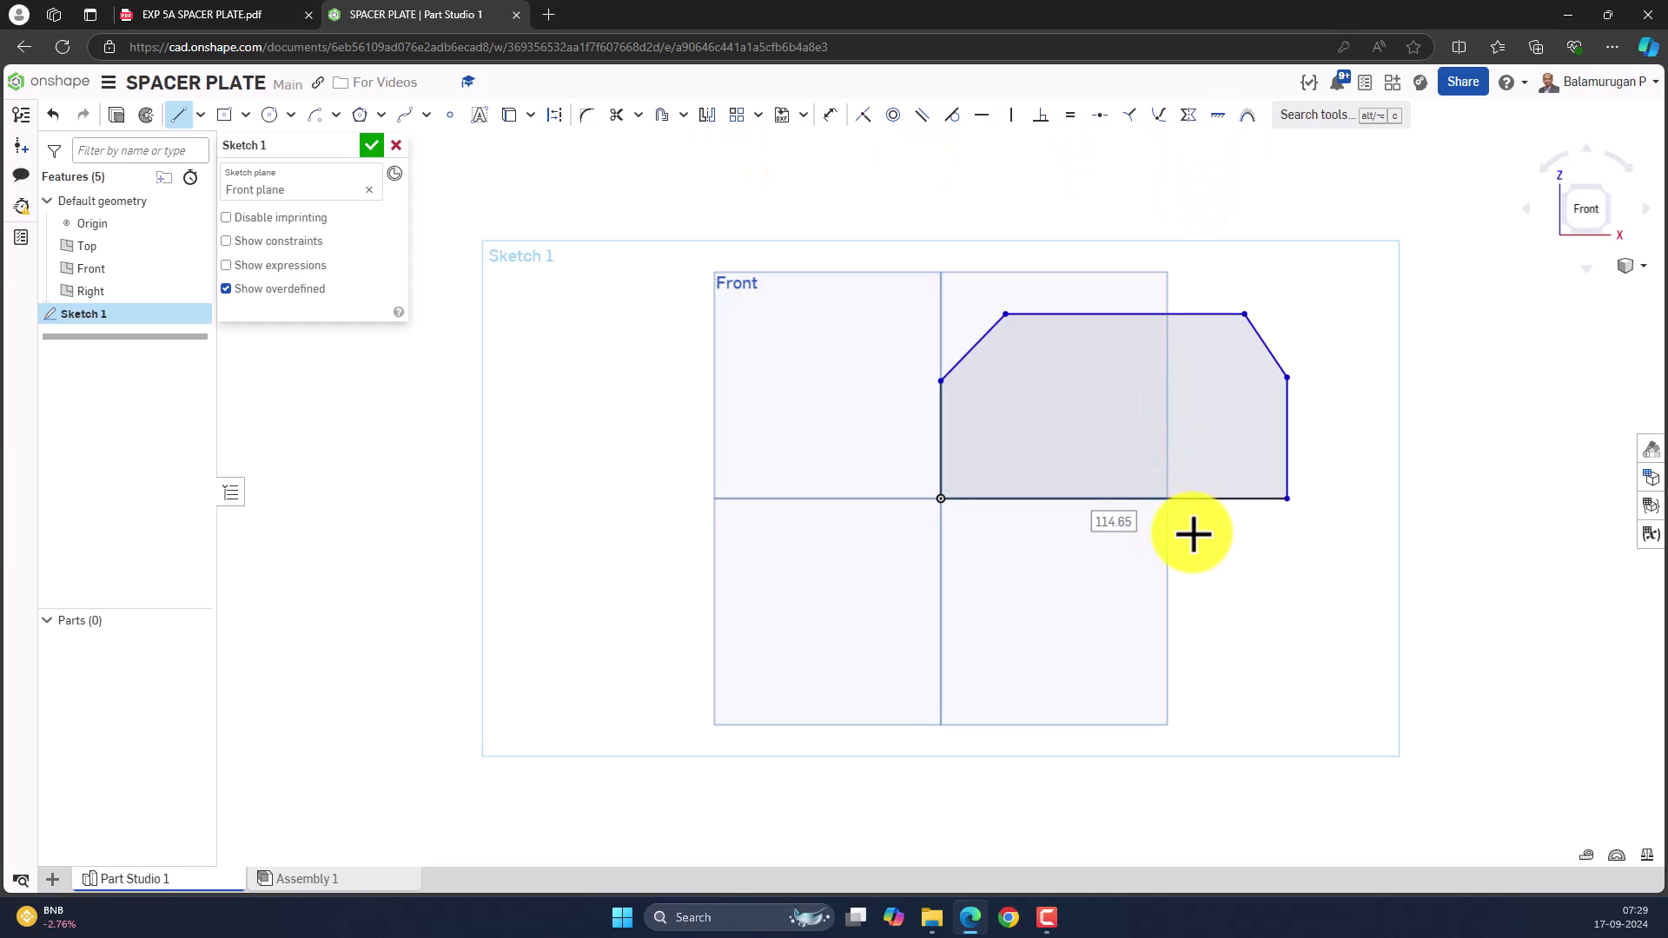
key(Escape)
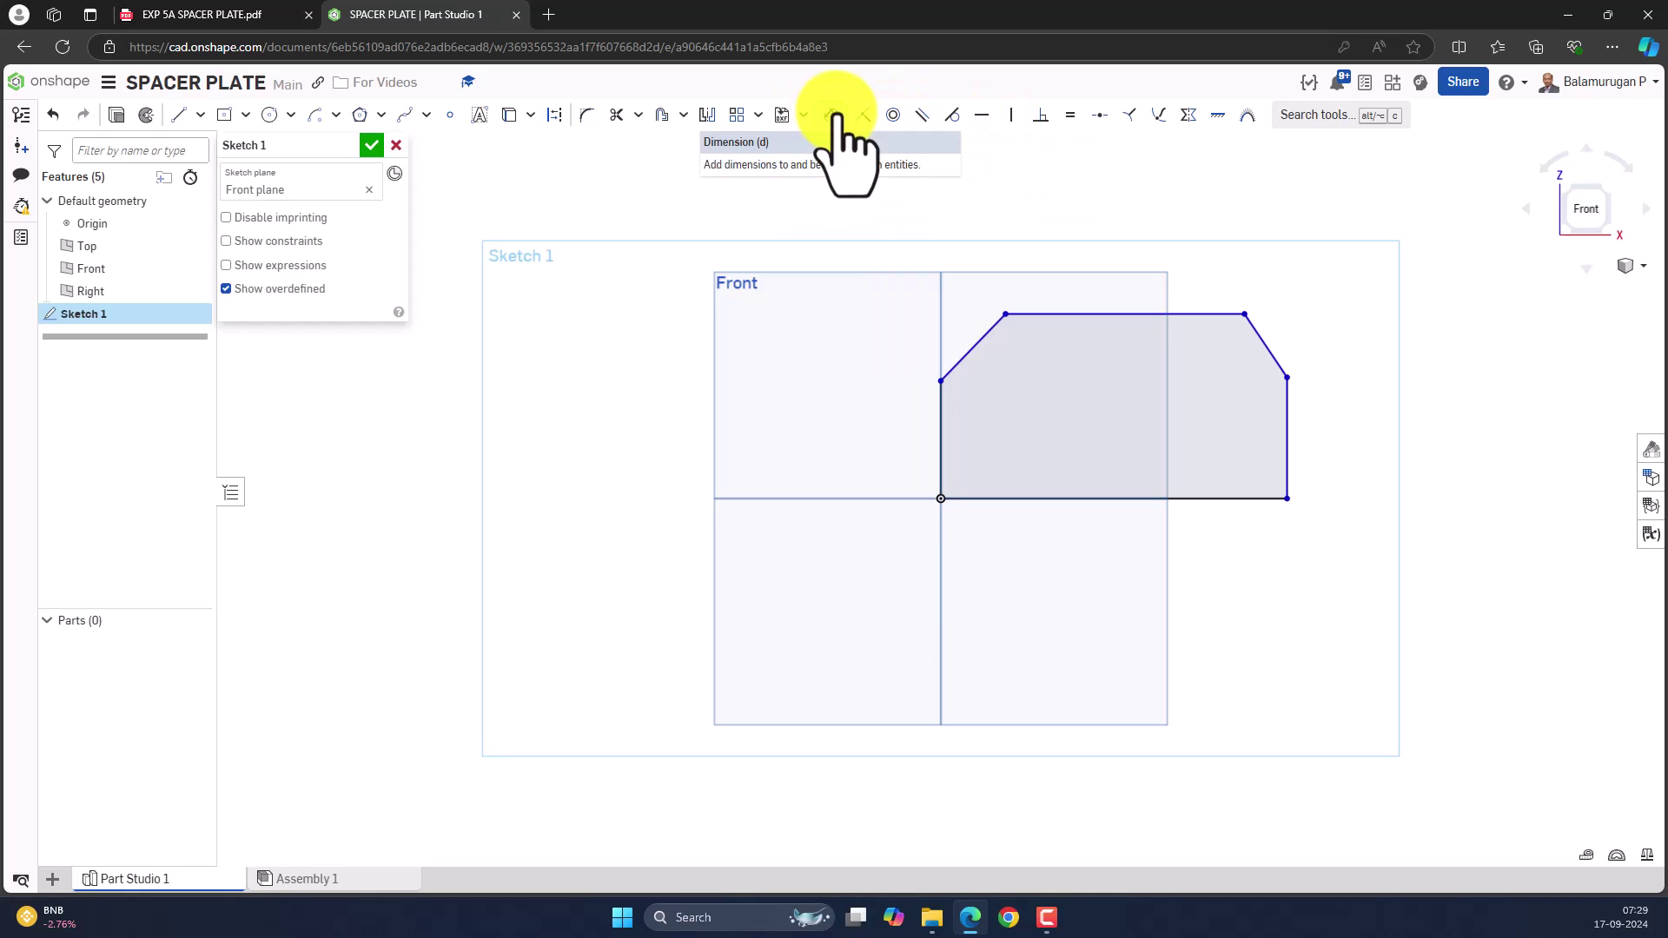
Step: Dimension the outline's bottom edge as 500 and fit the sketch in view
click(835, 118)
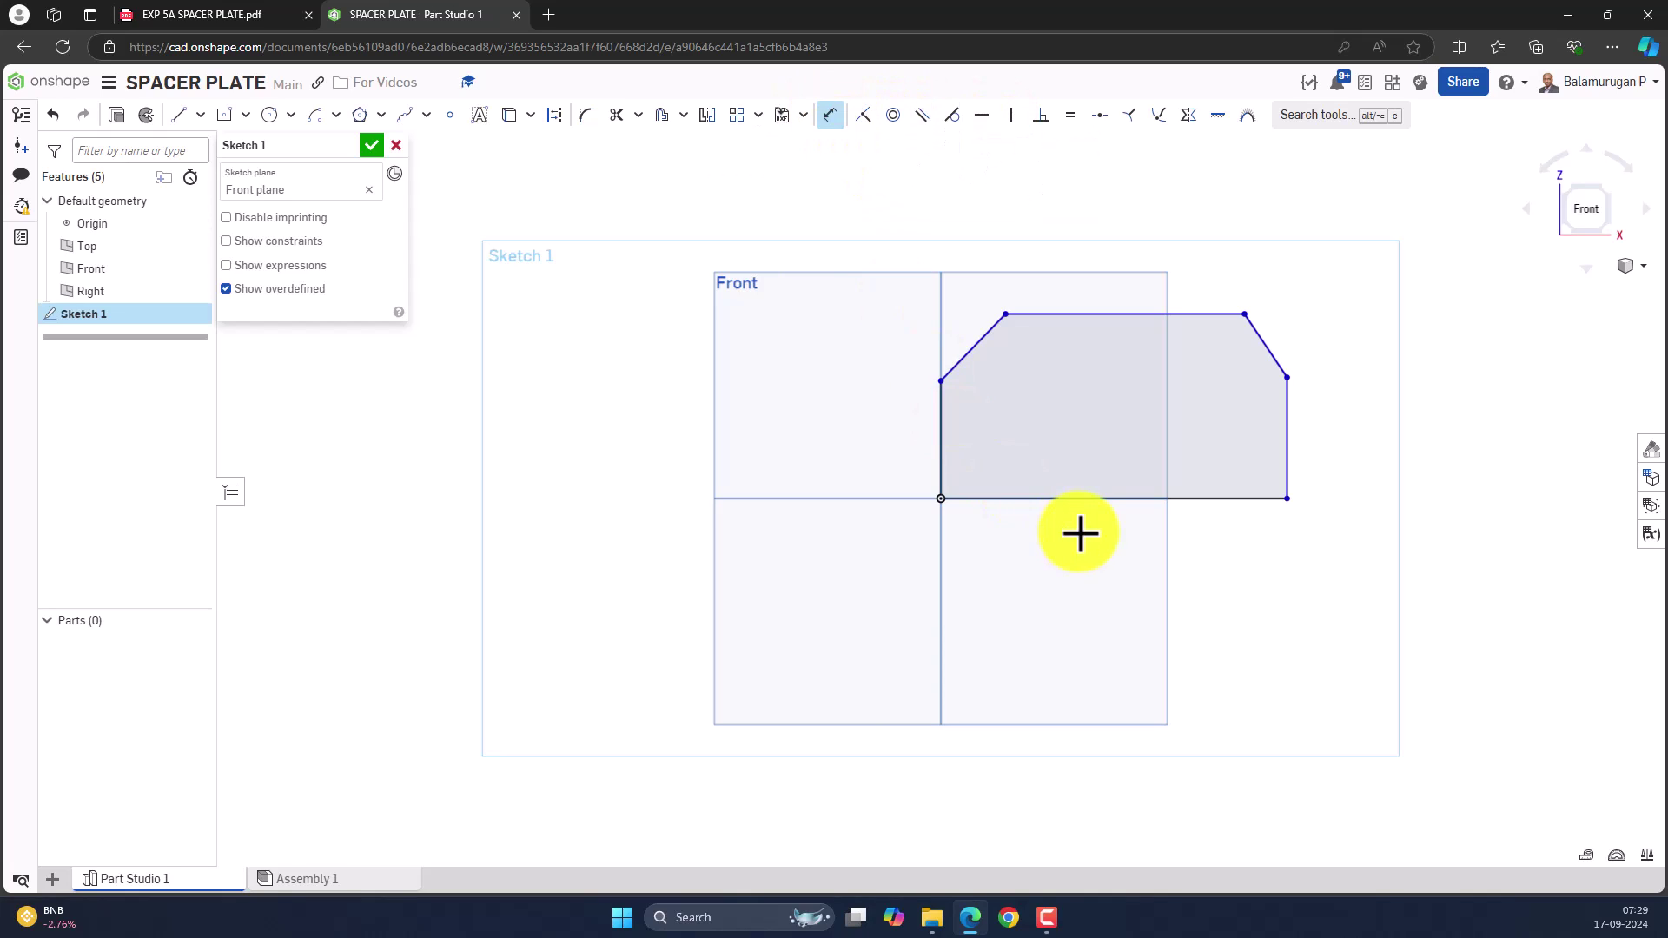
click(1110, 499)
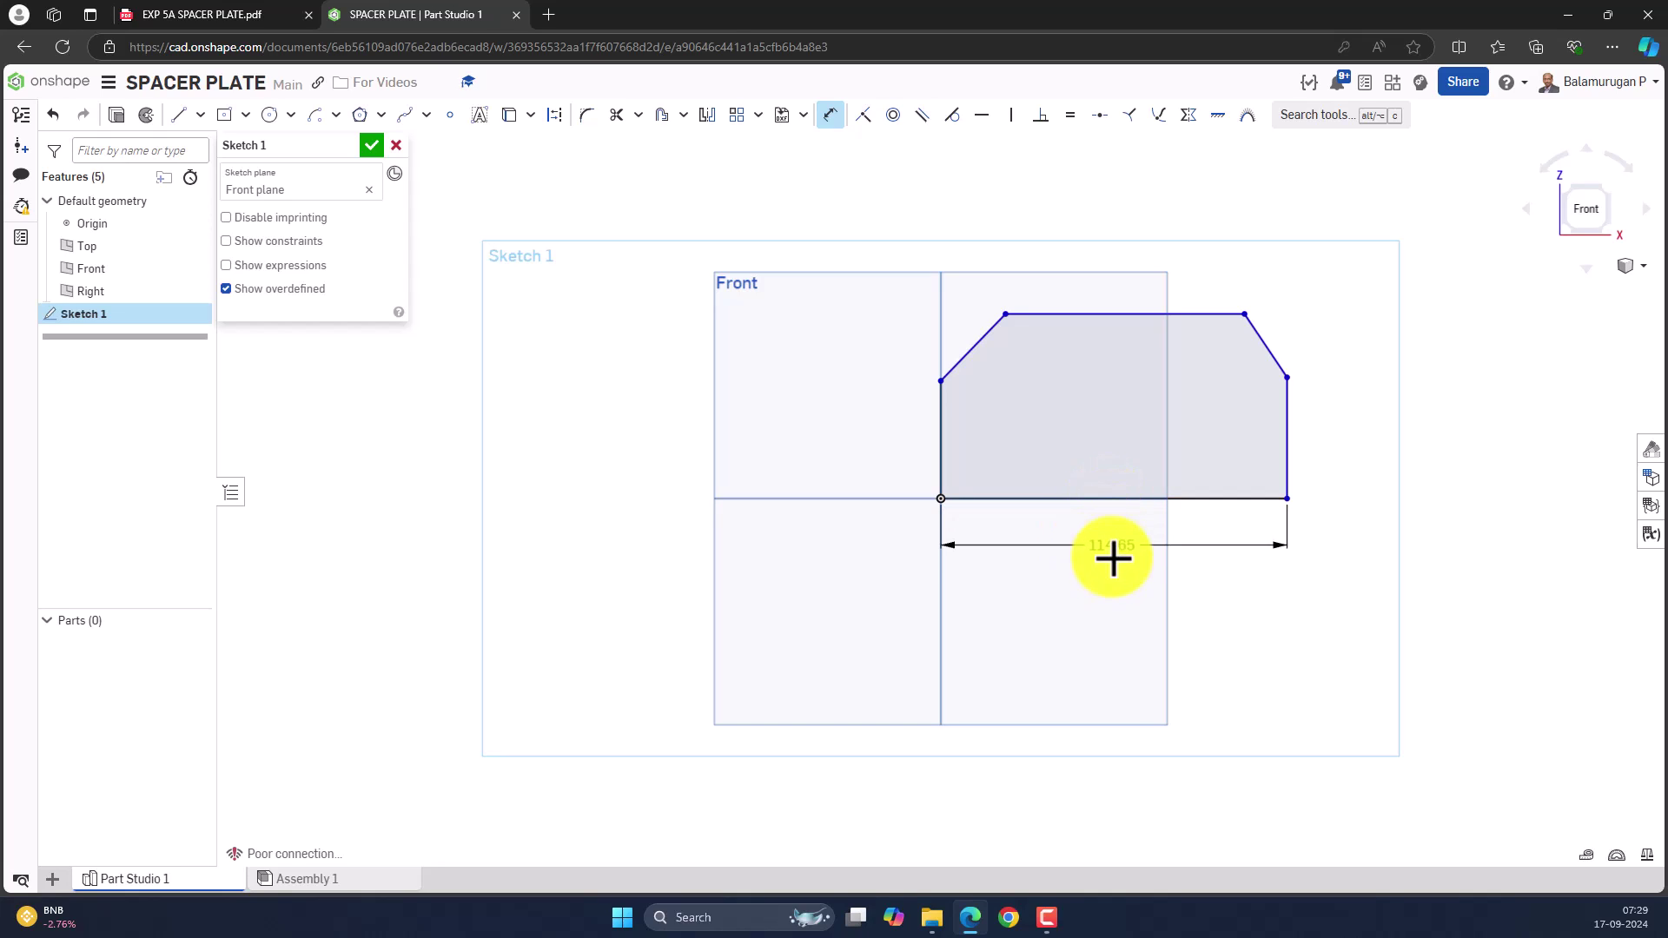
click(1110, 547)
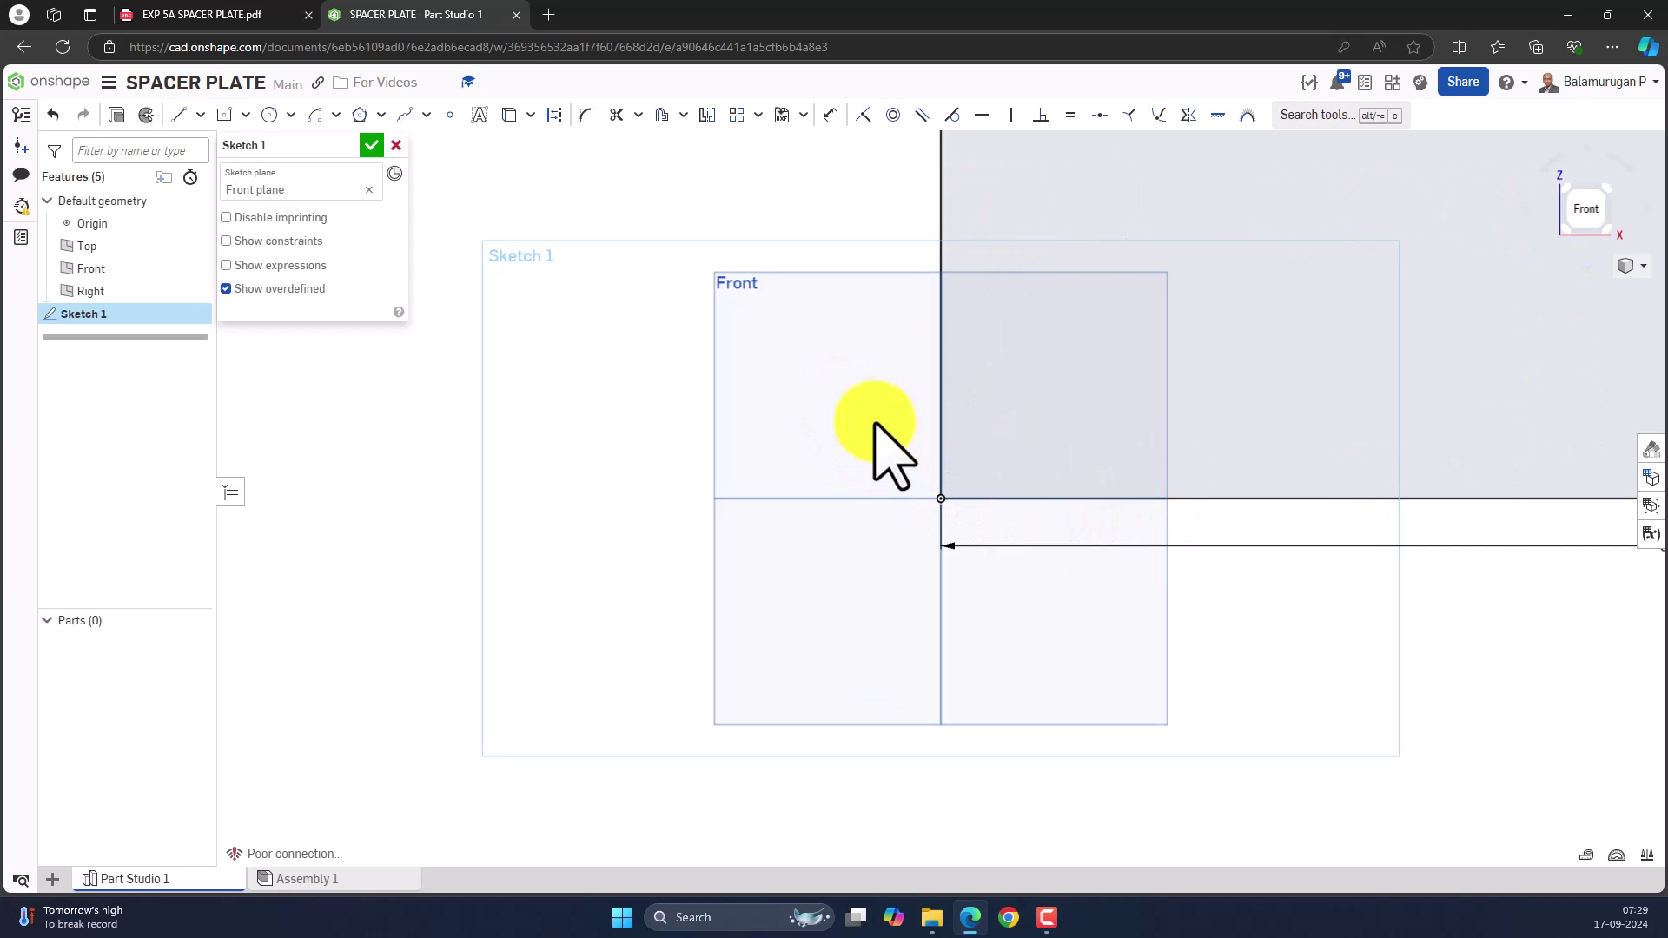
right_click(815, 370)
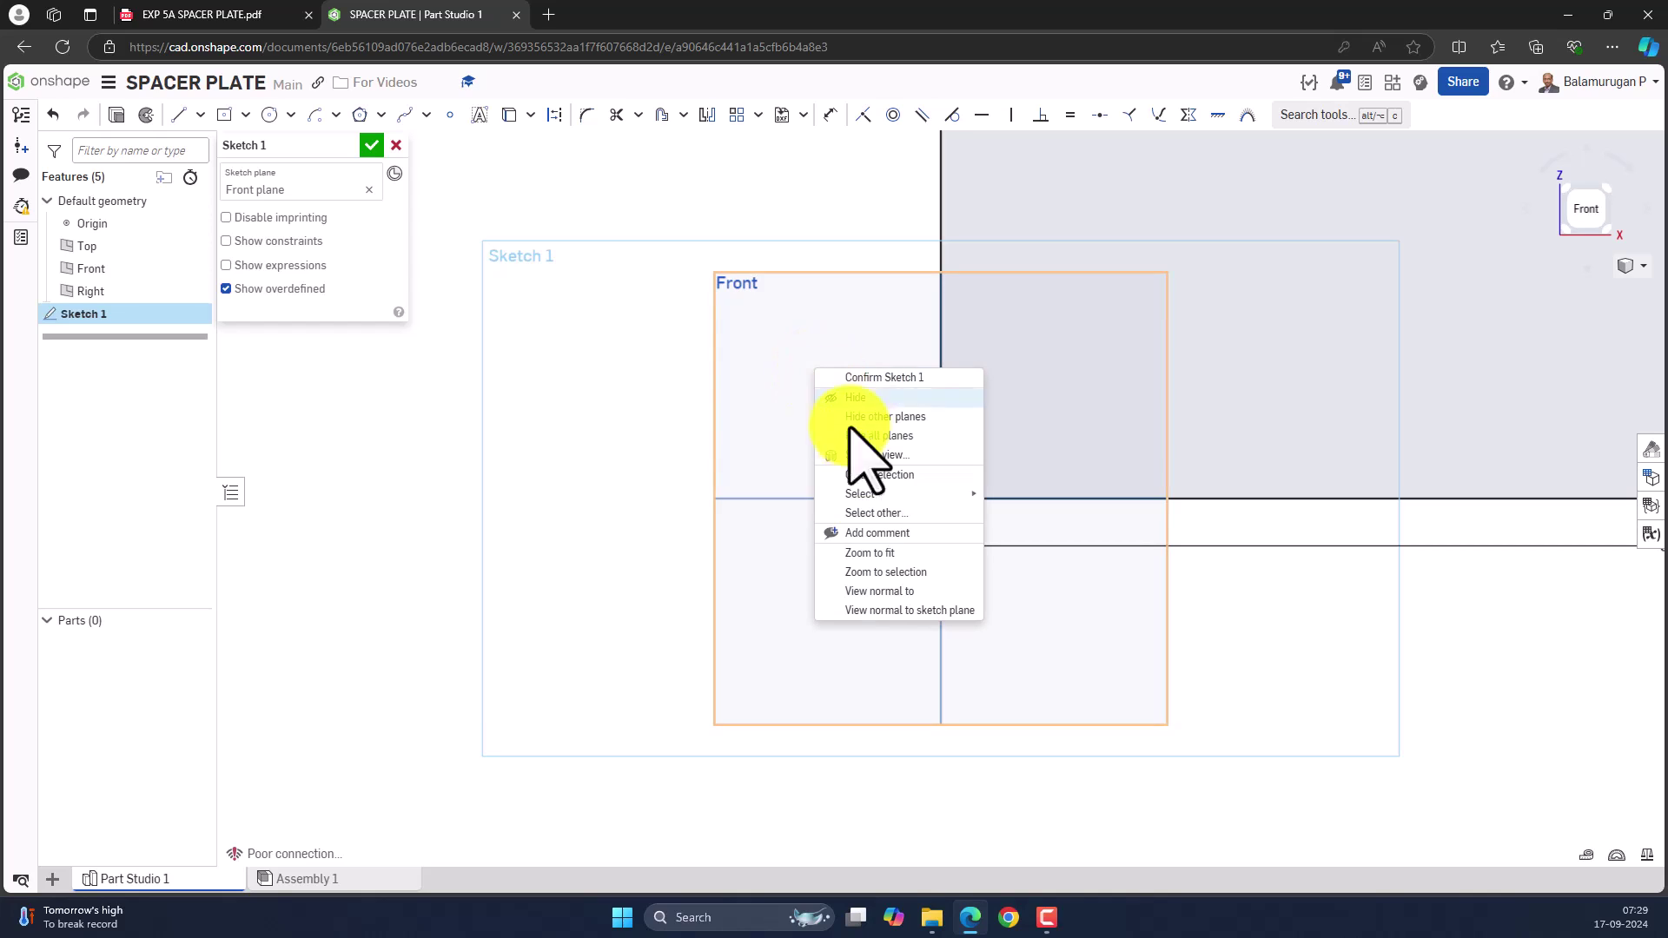
click(892, 554)
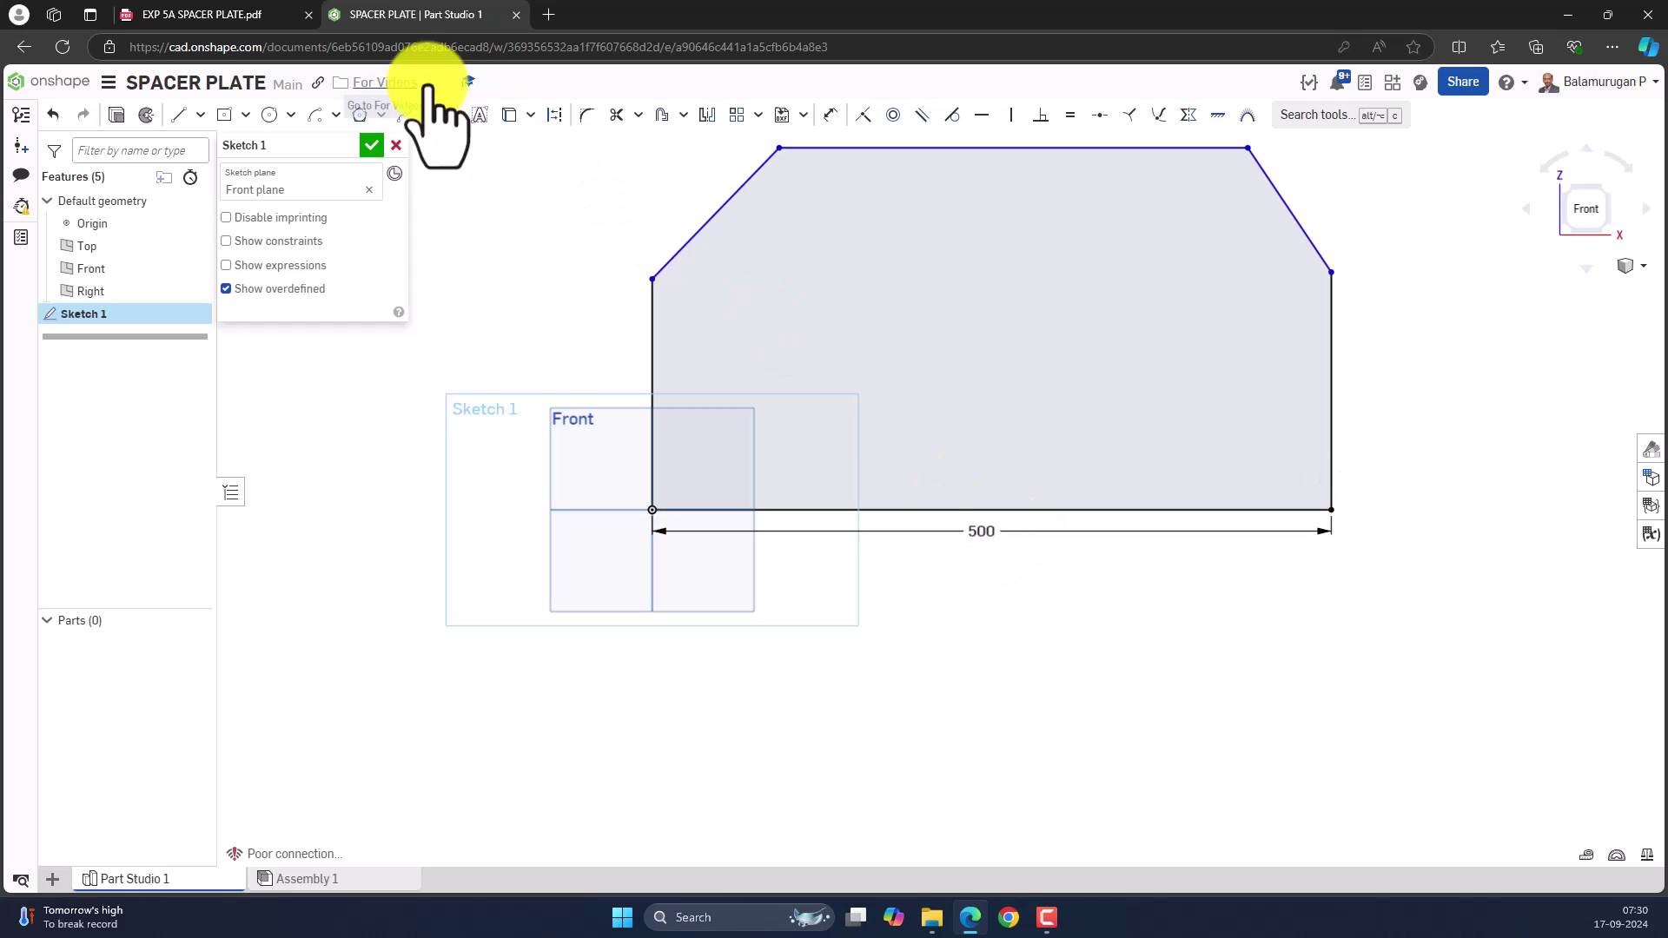
Step: Dimension the profile's overall height between top and bottom edges to 300, then zoom to fit
click(237, 16)
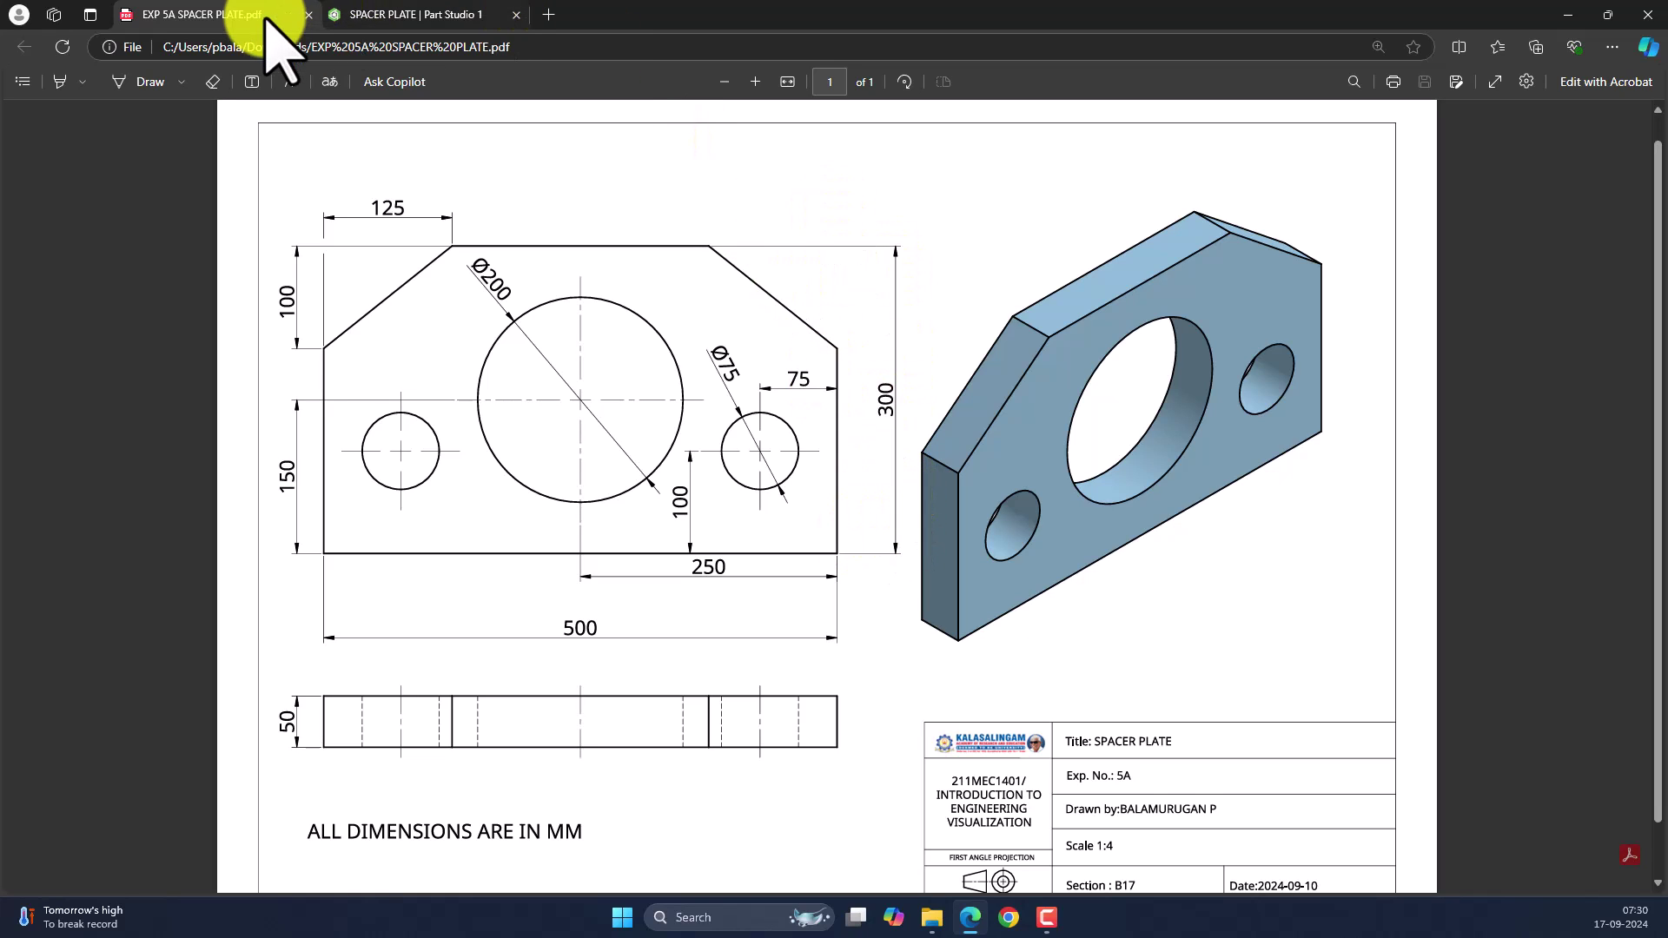
click(352, 16)
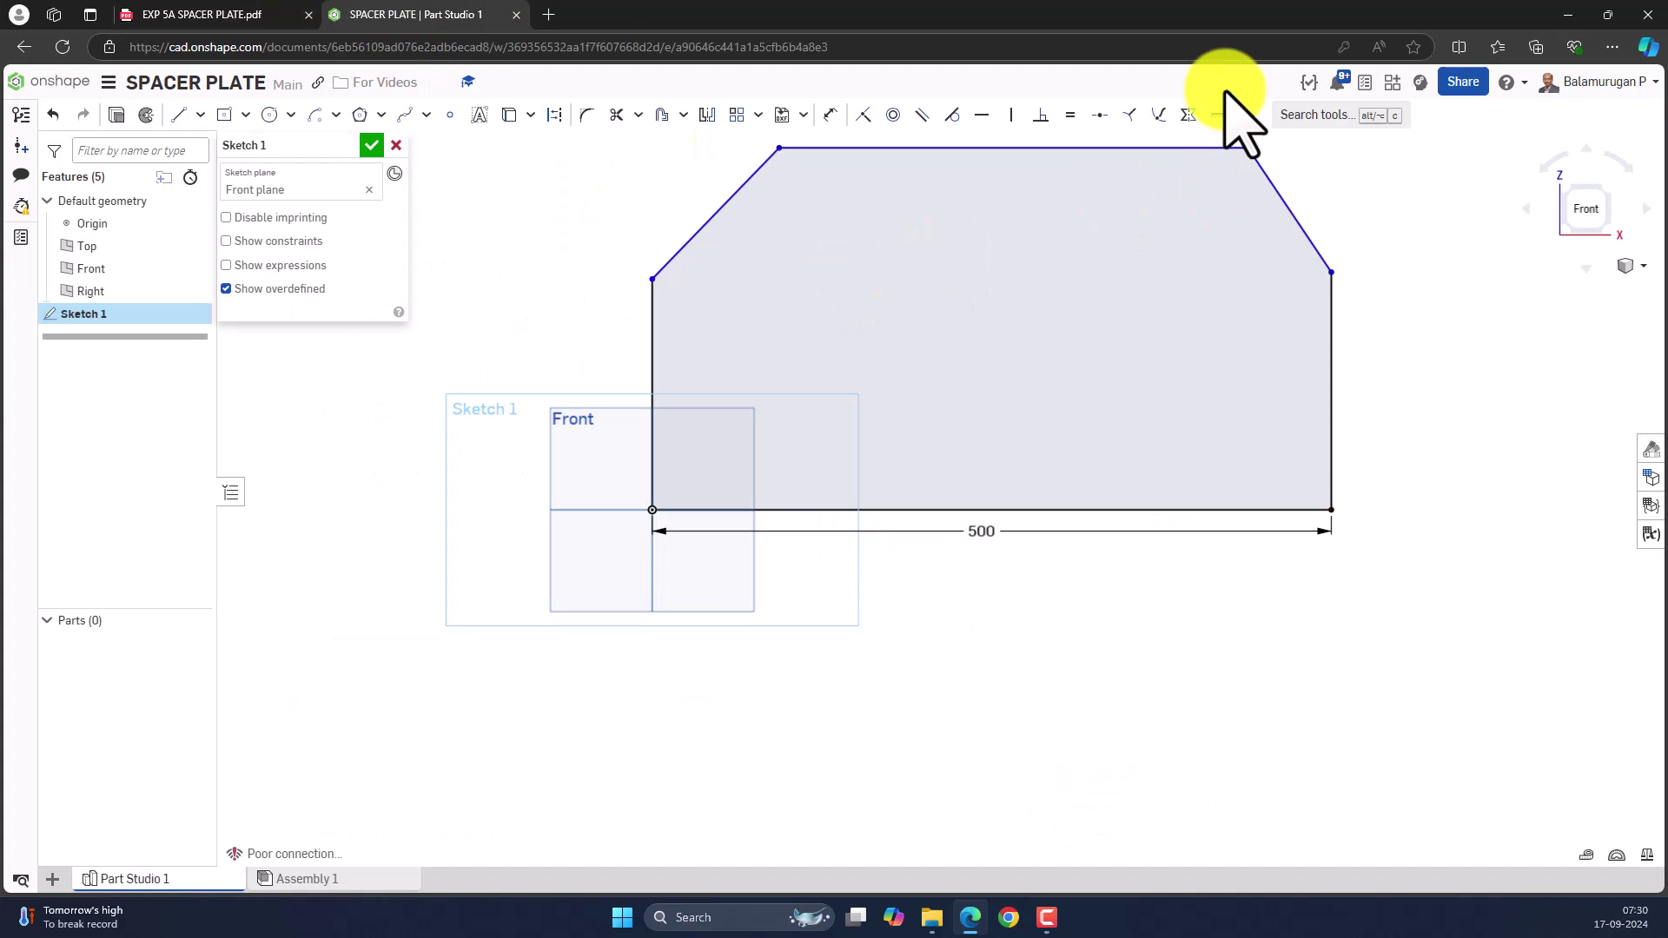
click(830, 115)
click(1223, 149)
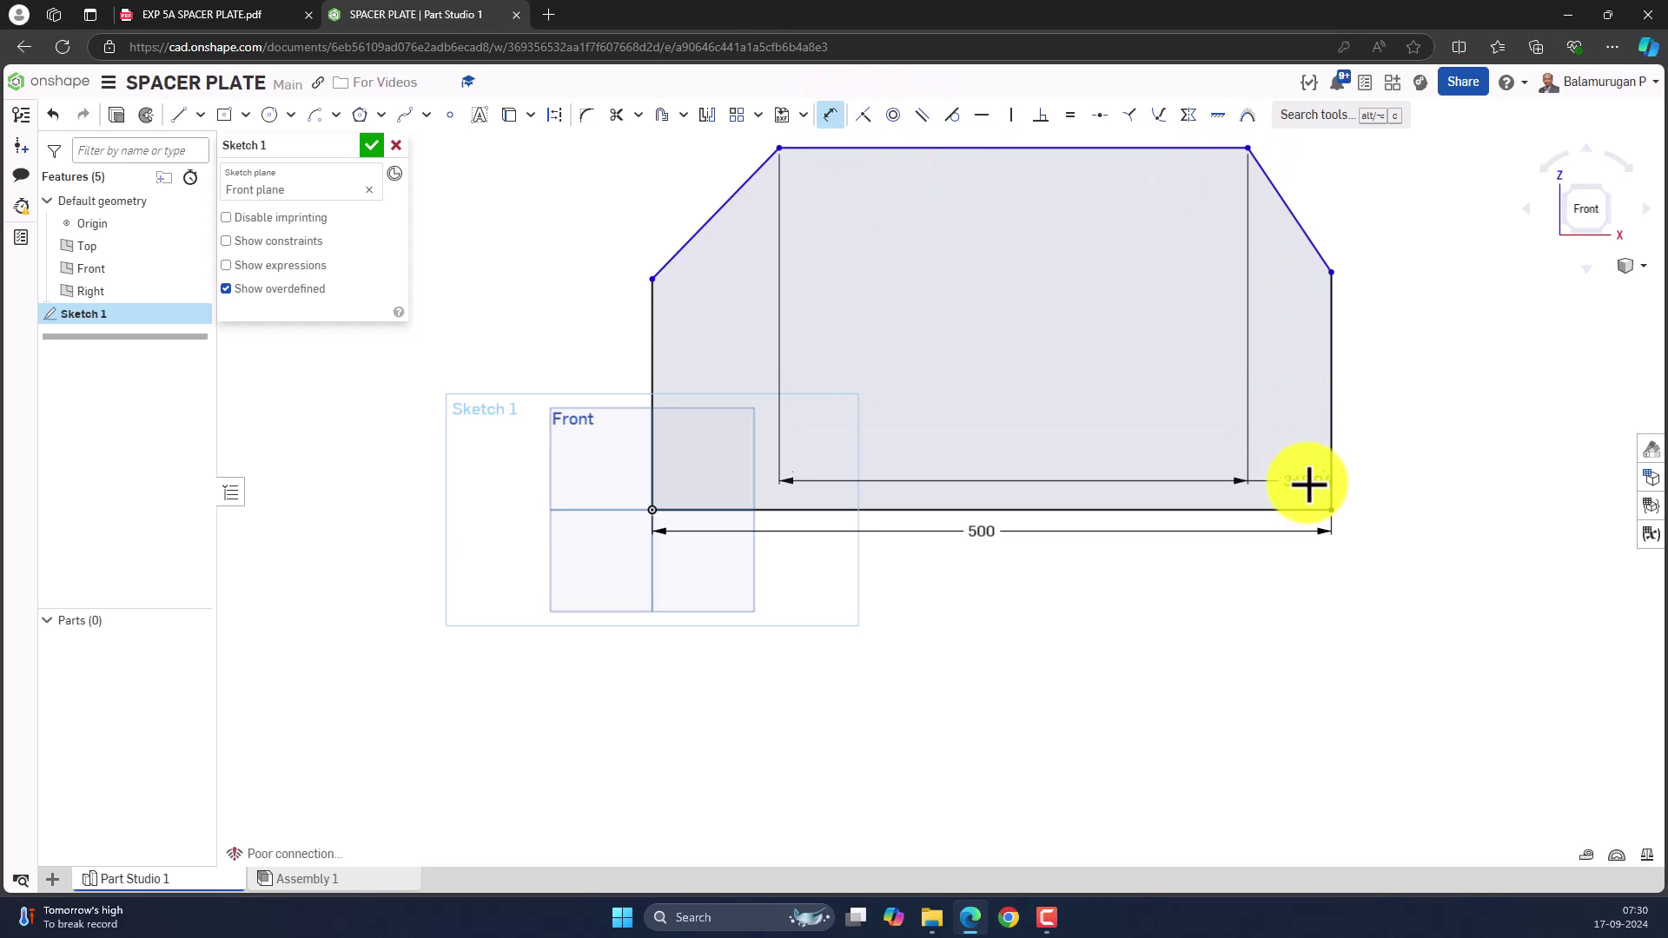
click(1301, 509)
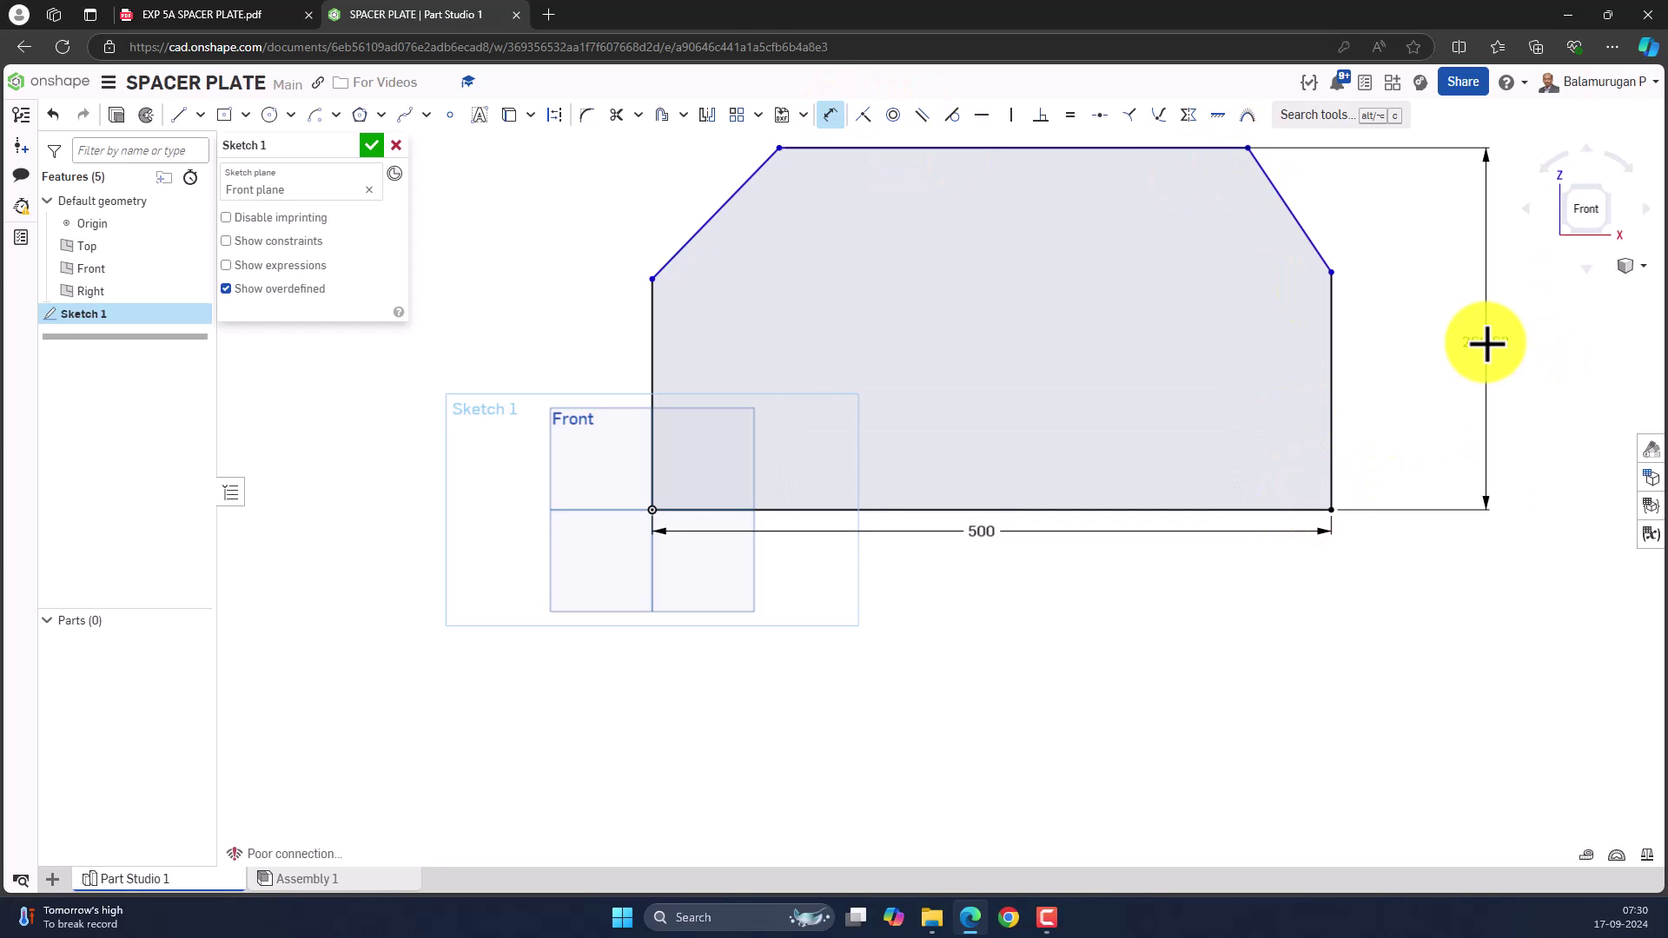
double_click(1486, 343)
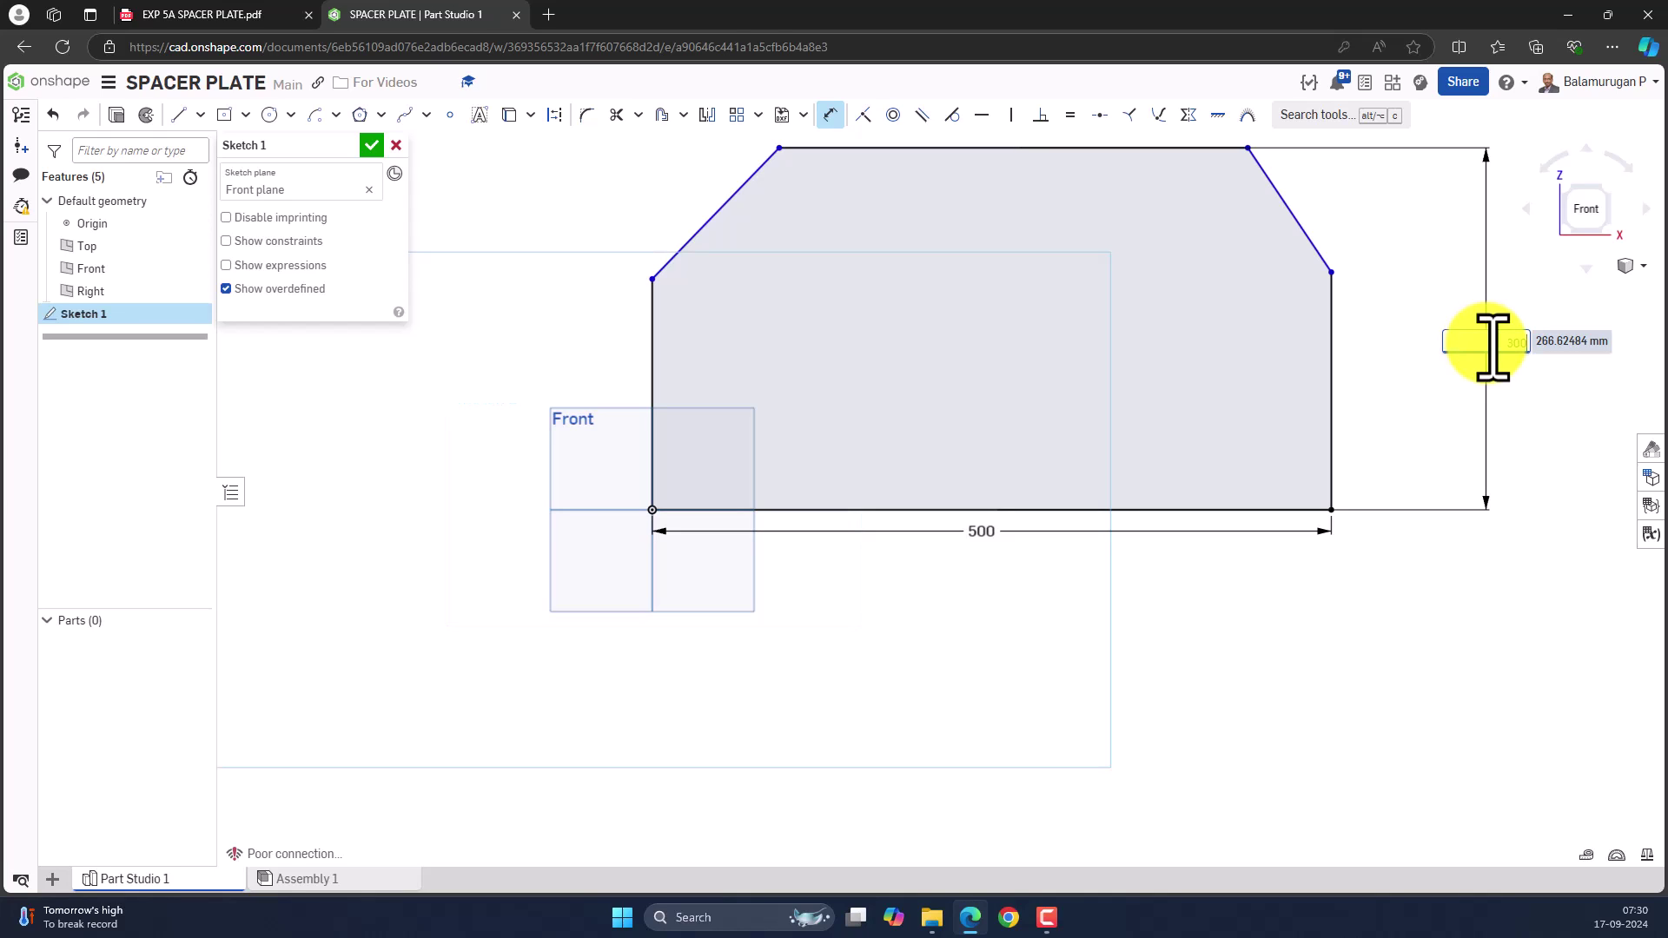
text(300)
key(Return)
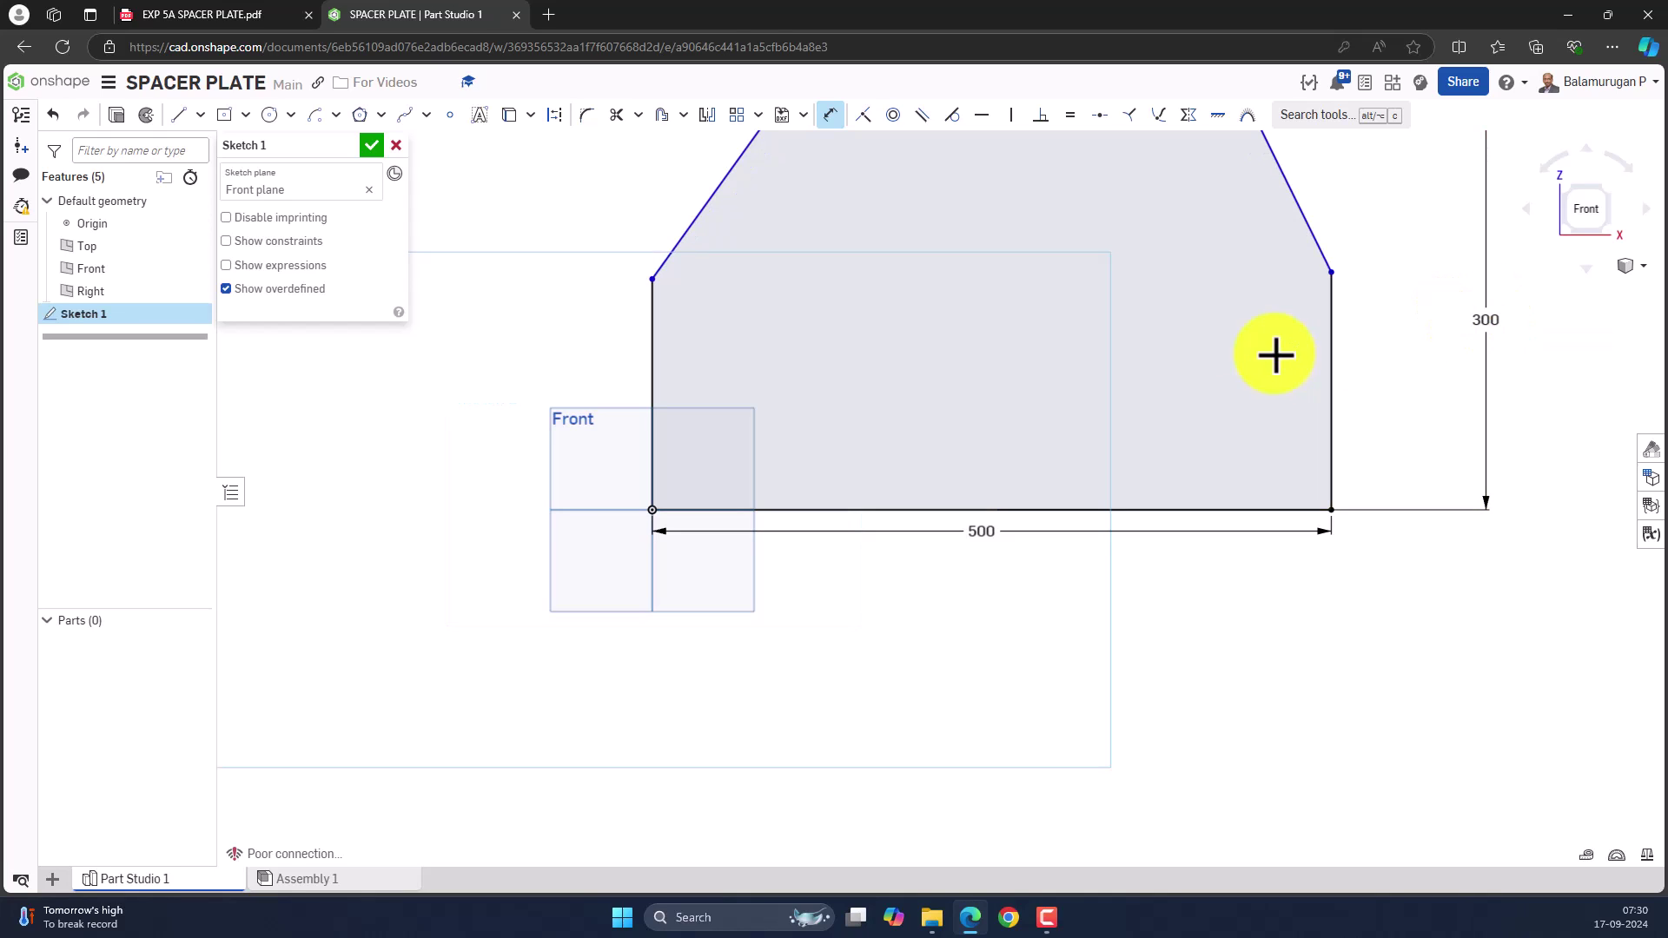
right_click(1161, 615)
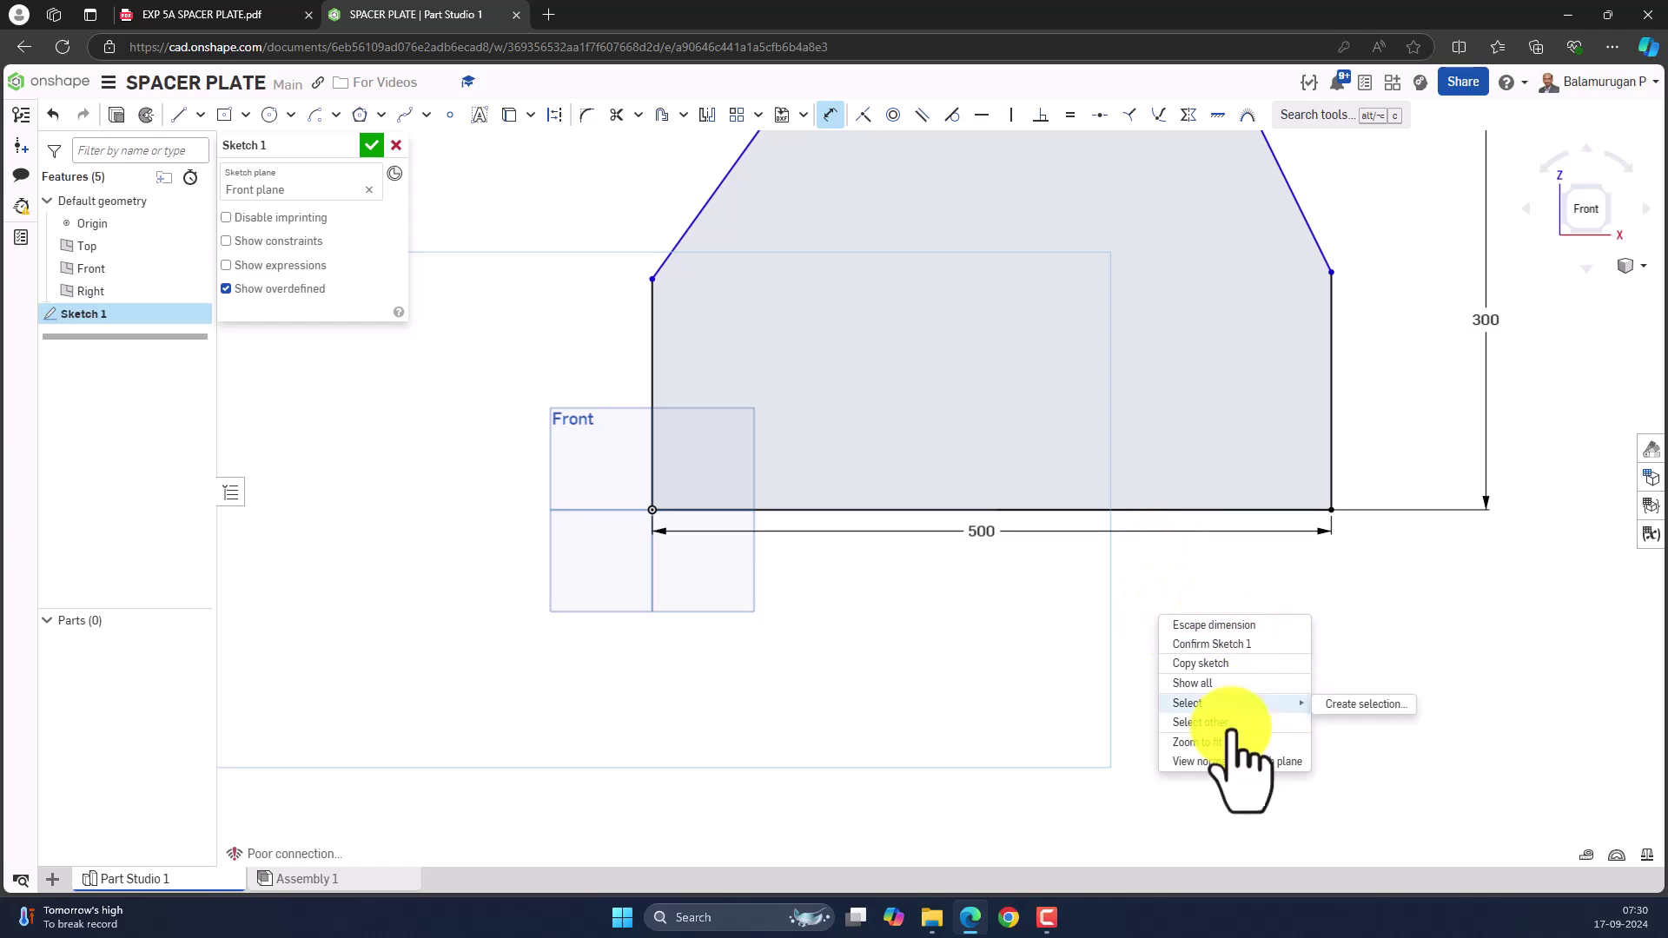
click(1222, 741)
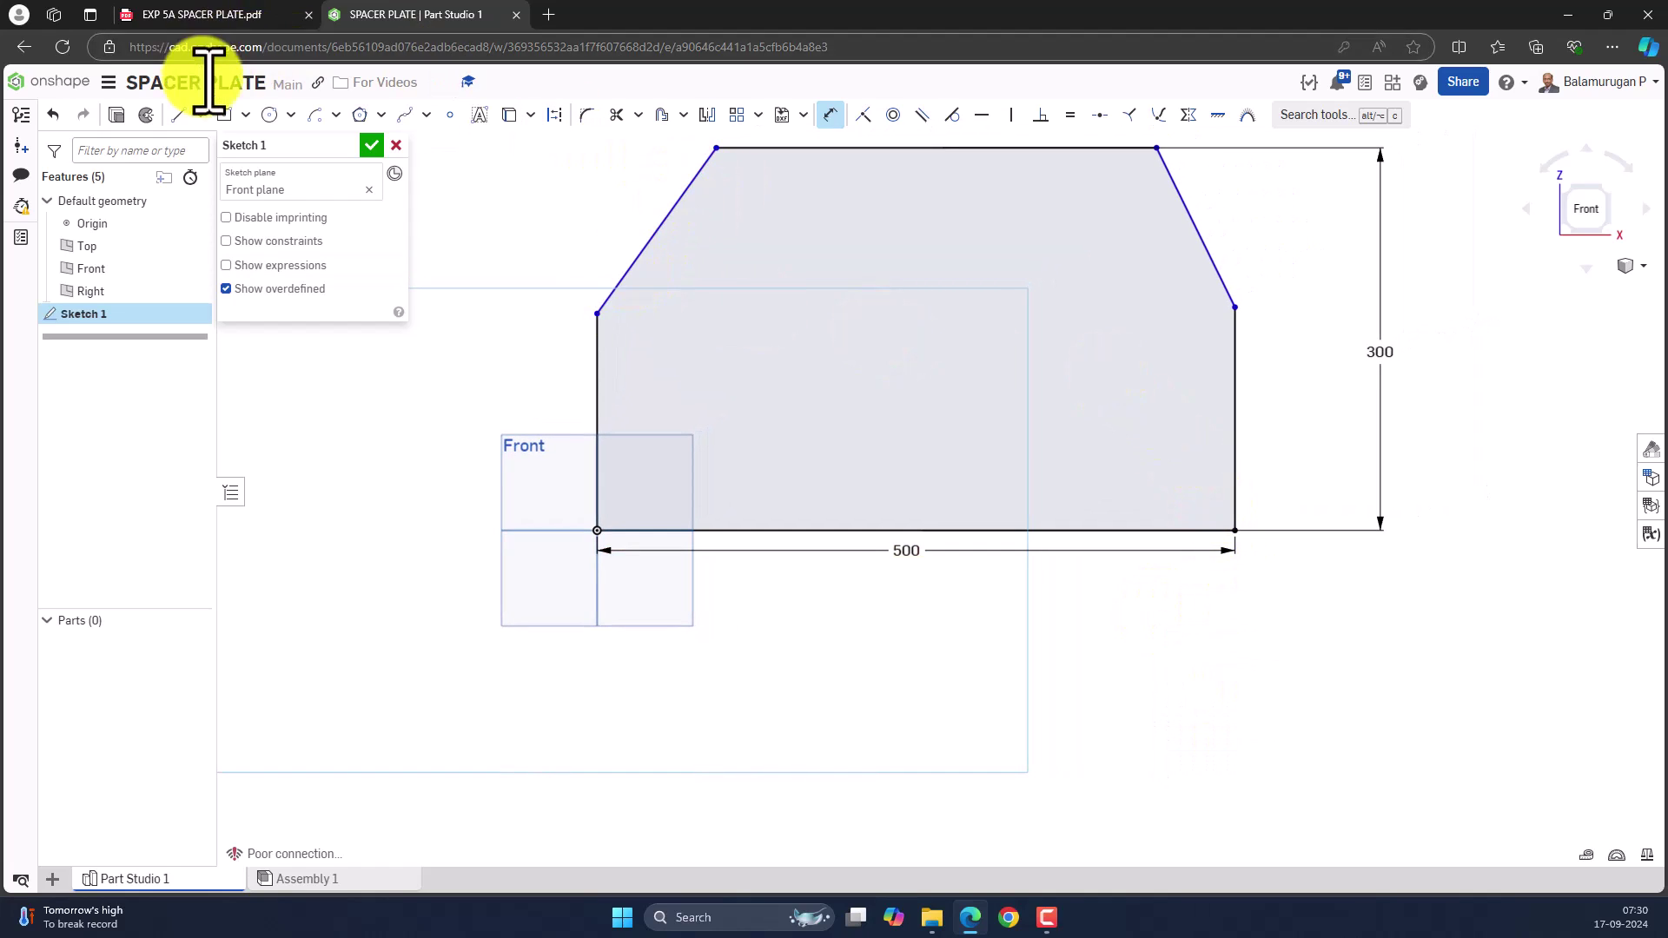
click(201, 15)
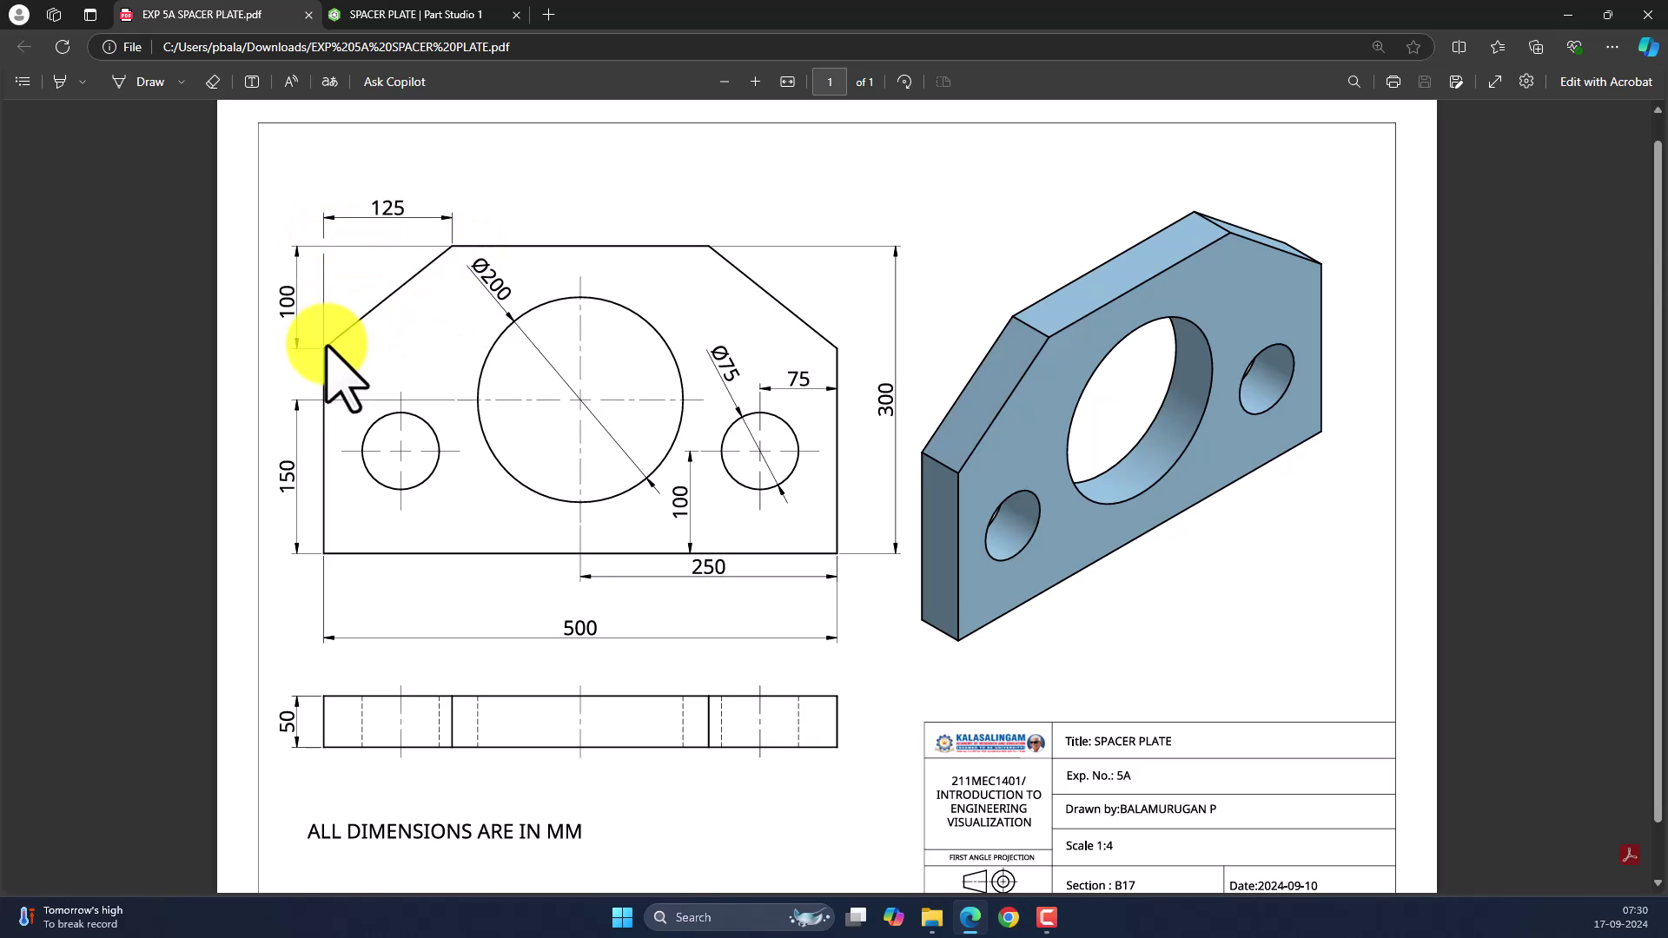
Step: Give the left chamfer a 100 vertical drop dimension from the top edge
click(421, 15)
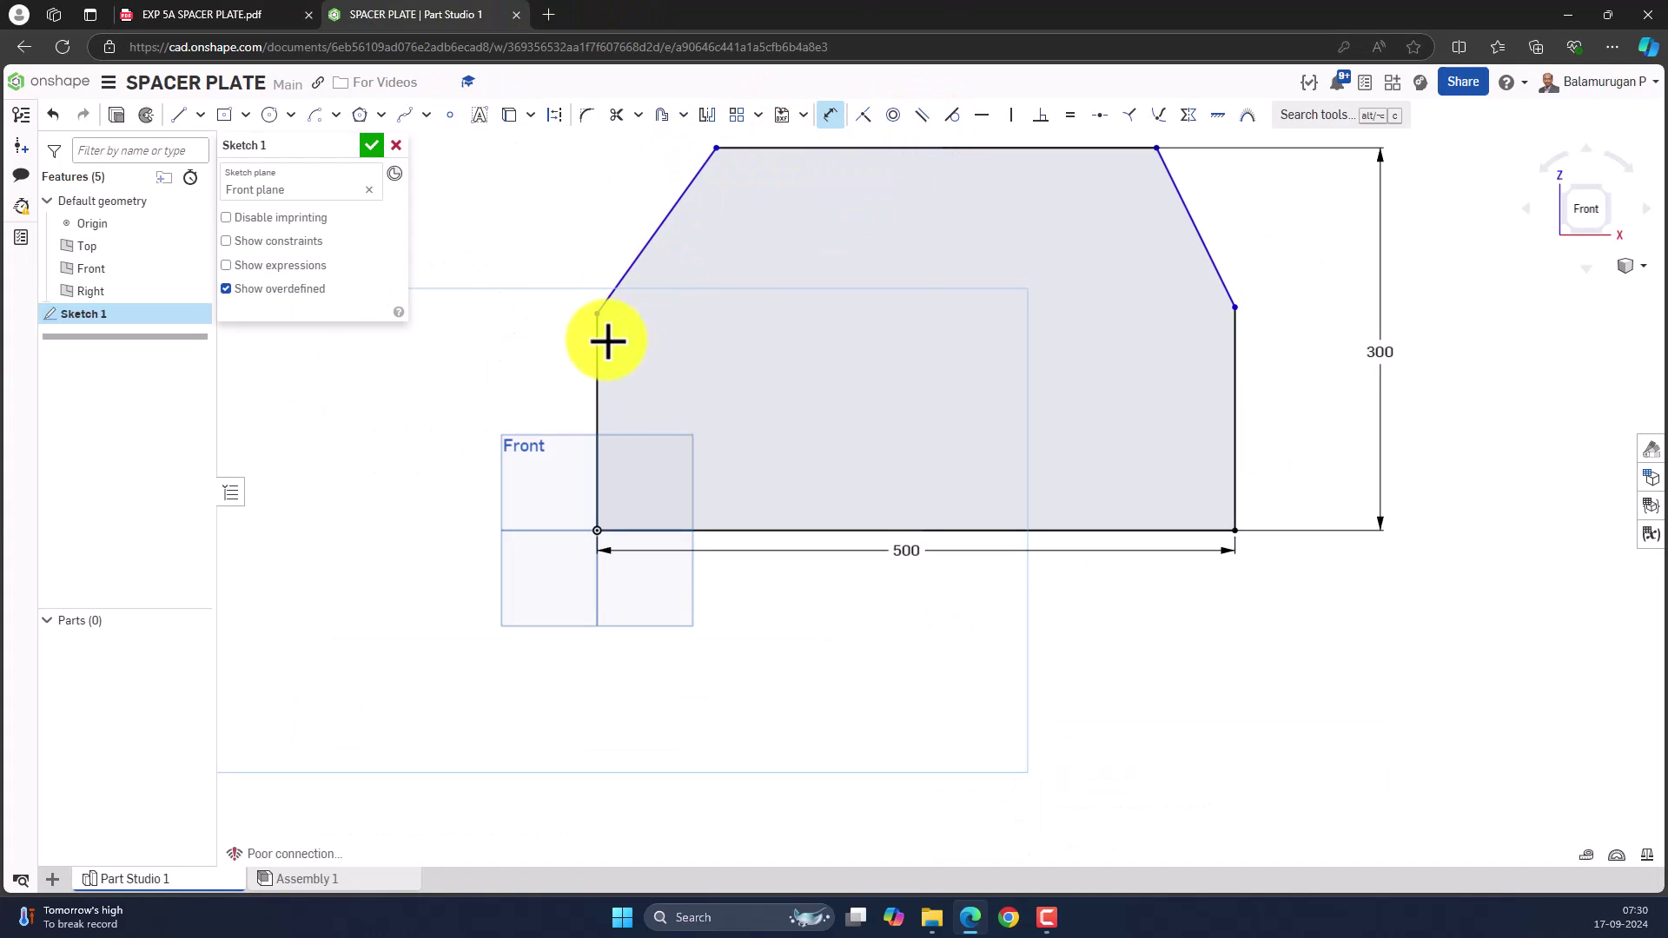
click(596, 315)
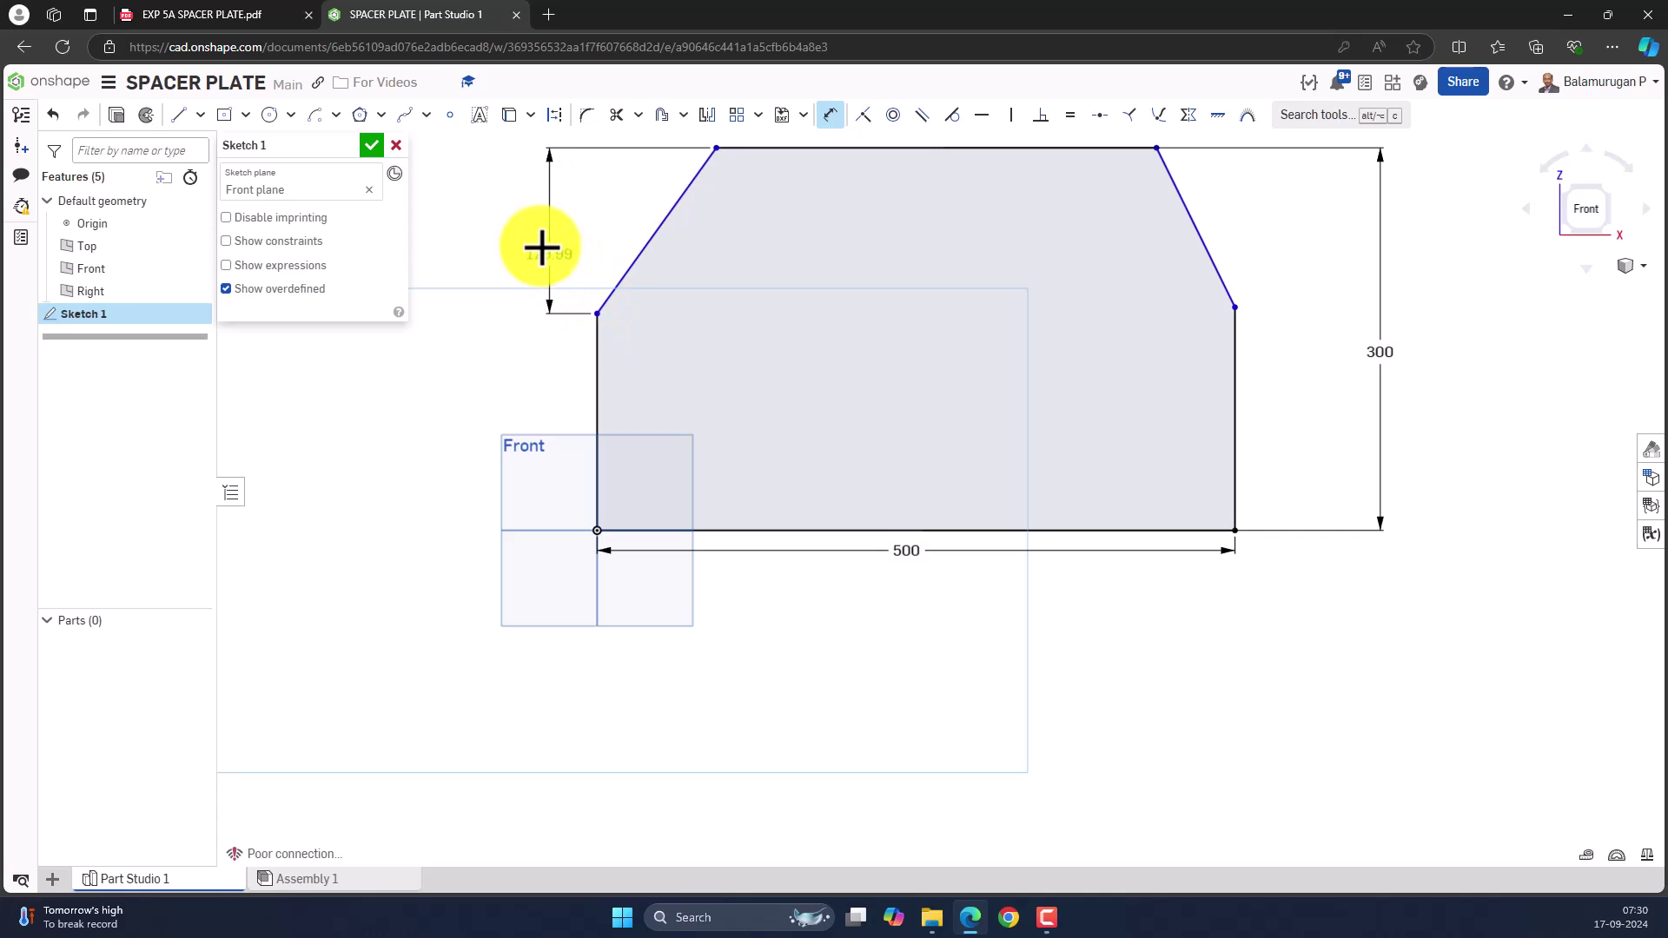
click(543, 236)
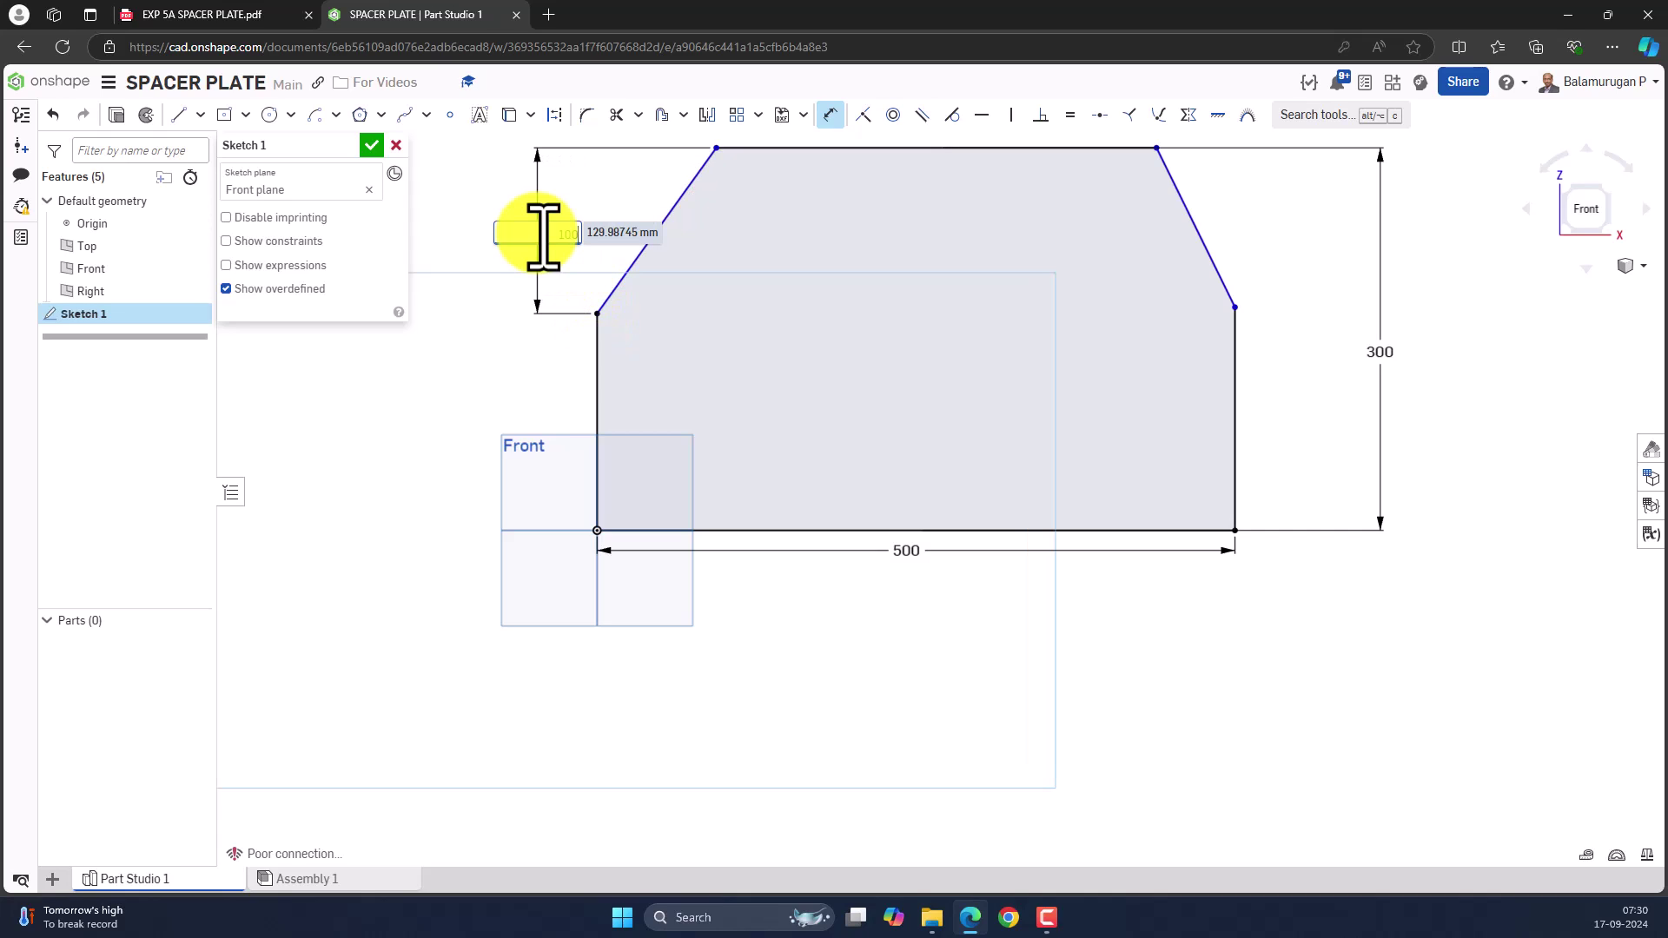
text(100)
key(Return)
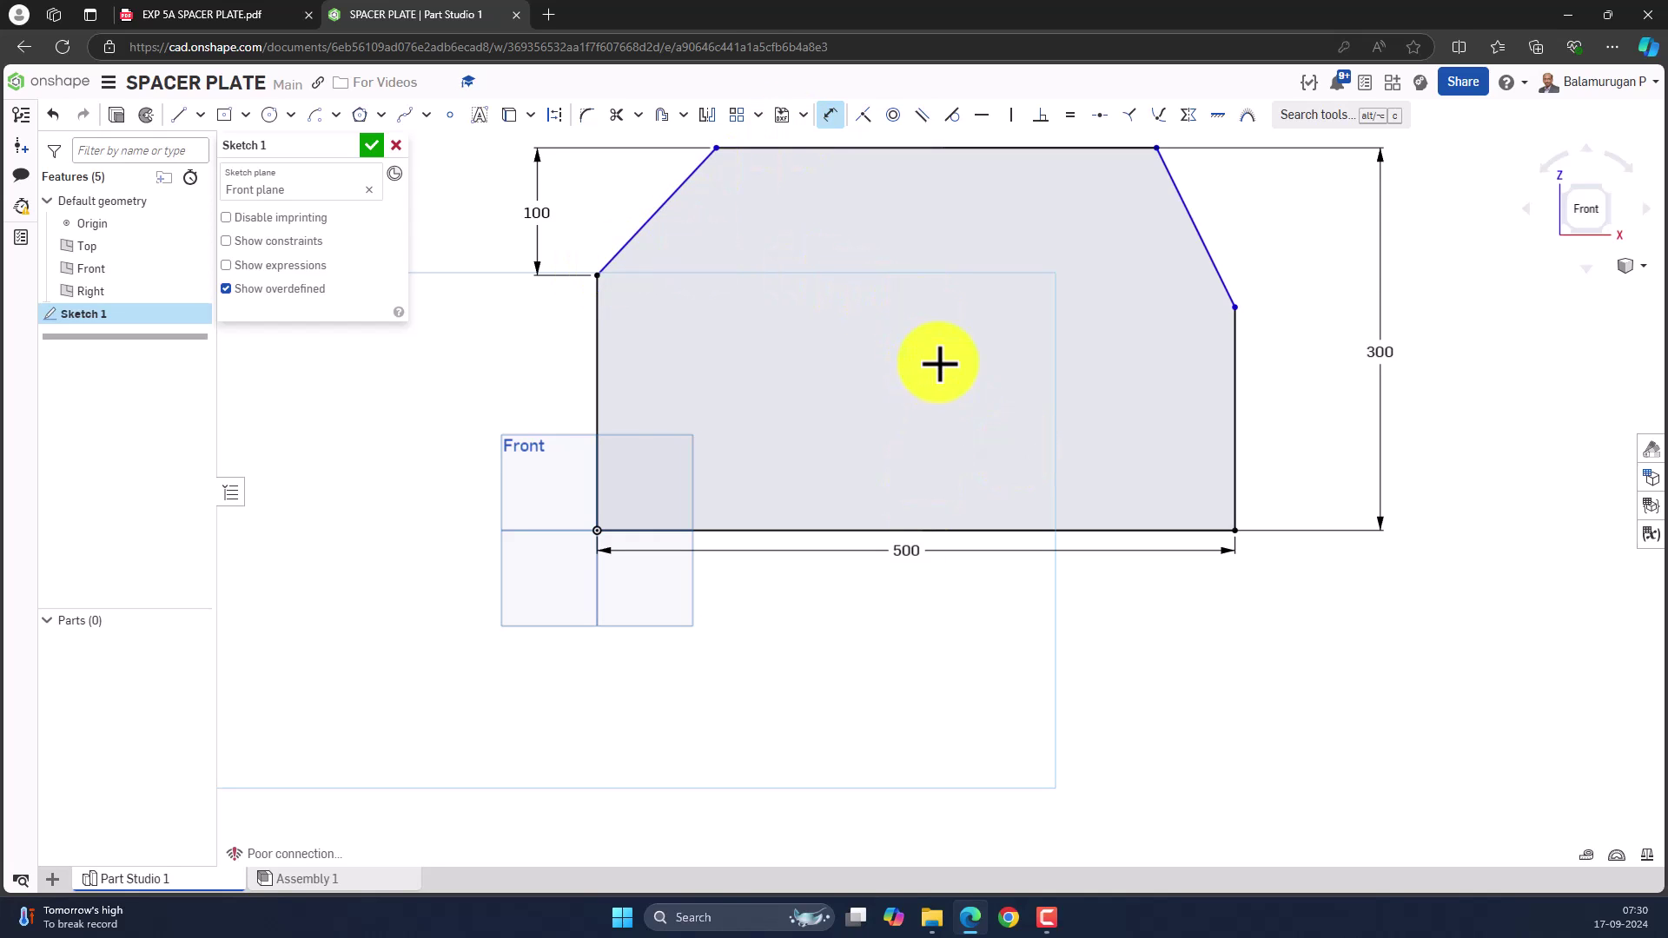
Step: Add a 125 horizontal width dimension to the left chamfer
middle_drag(969, 336, 964, 476)
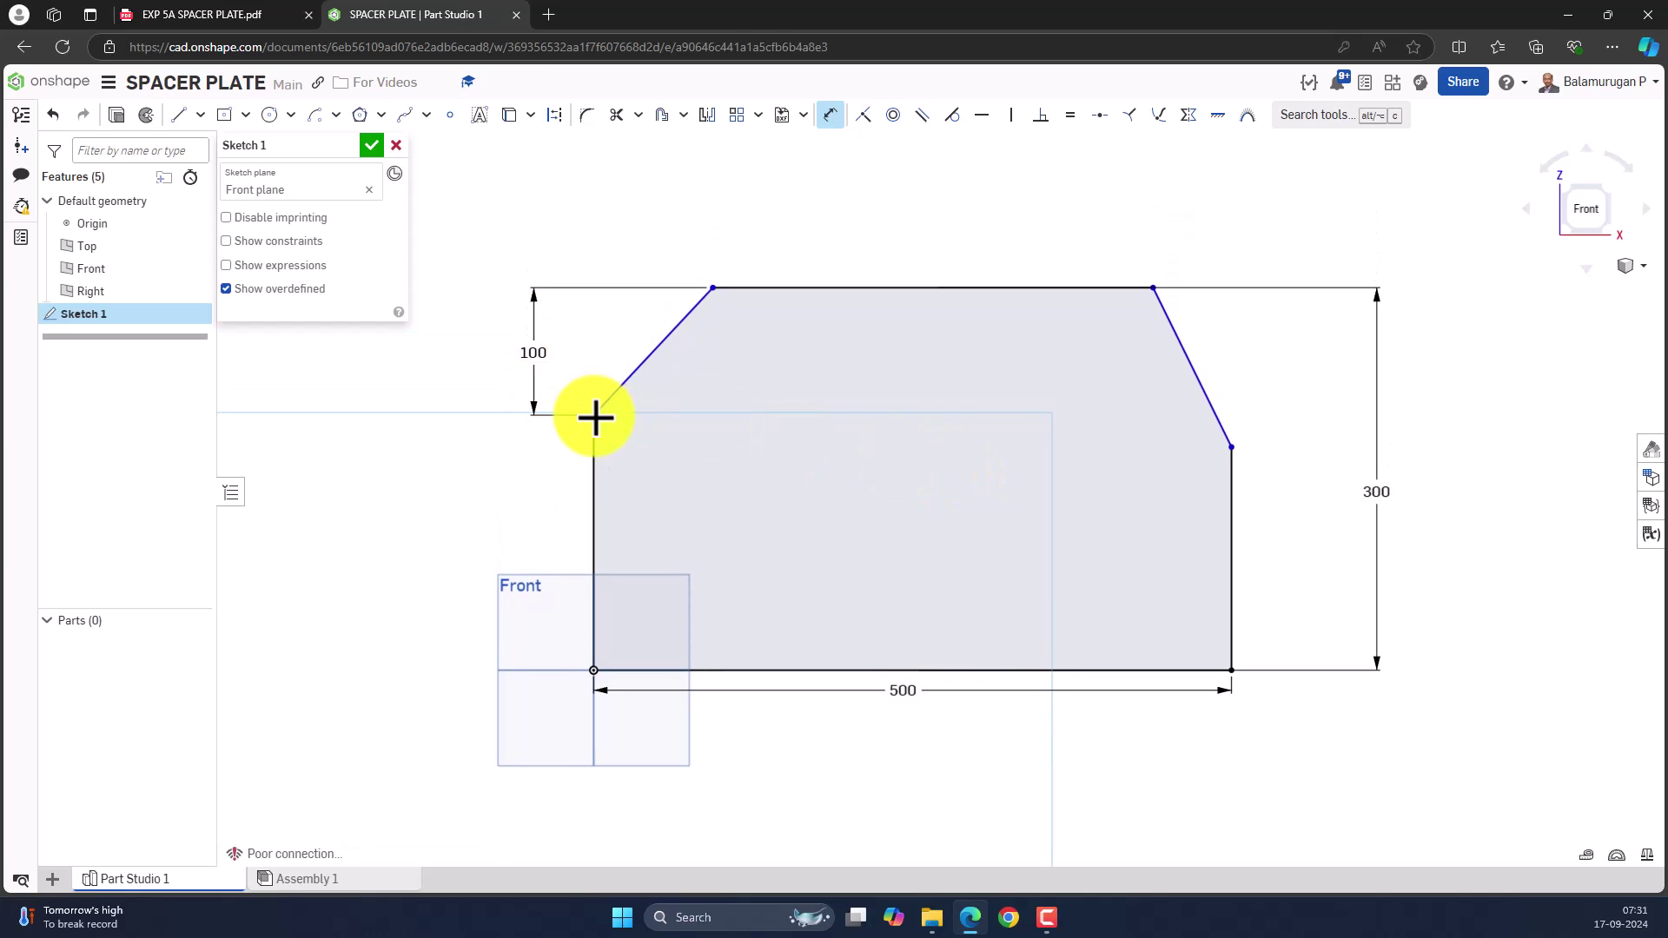
click(716, 287)
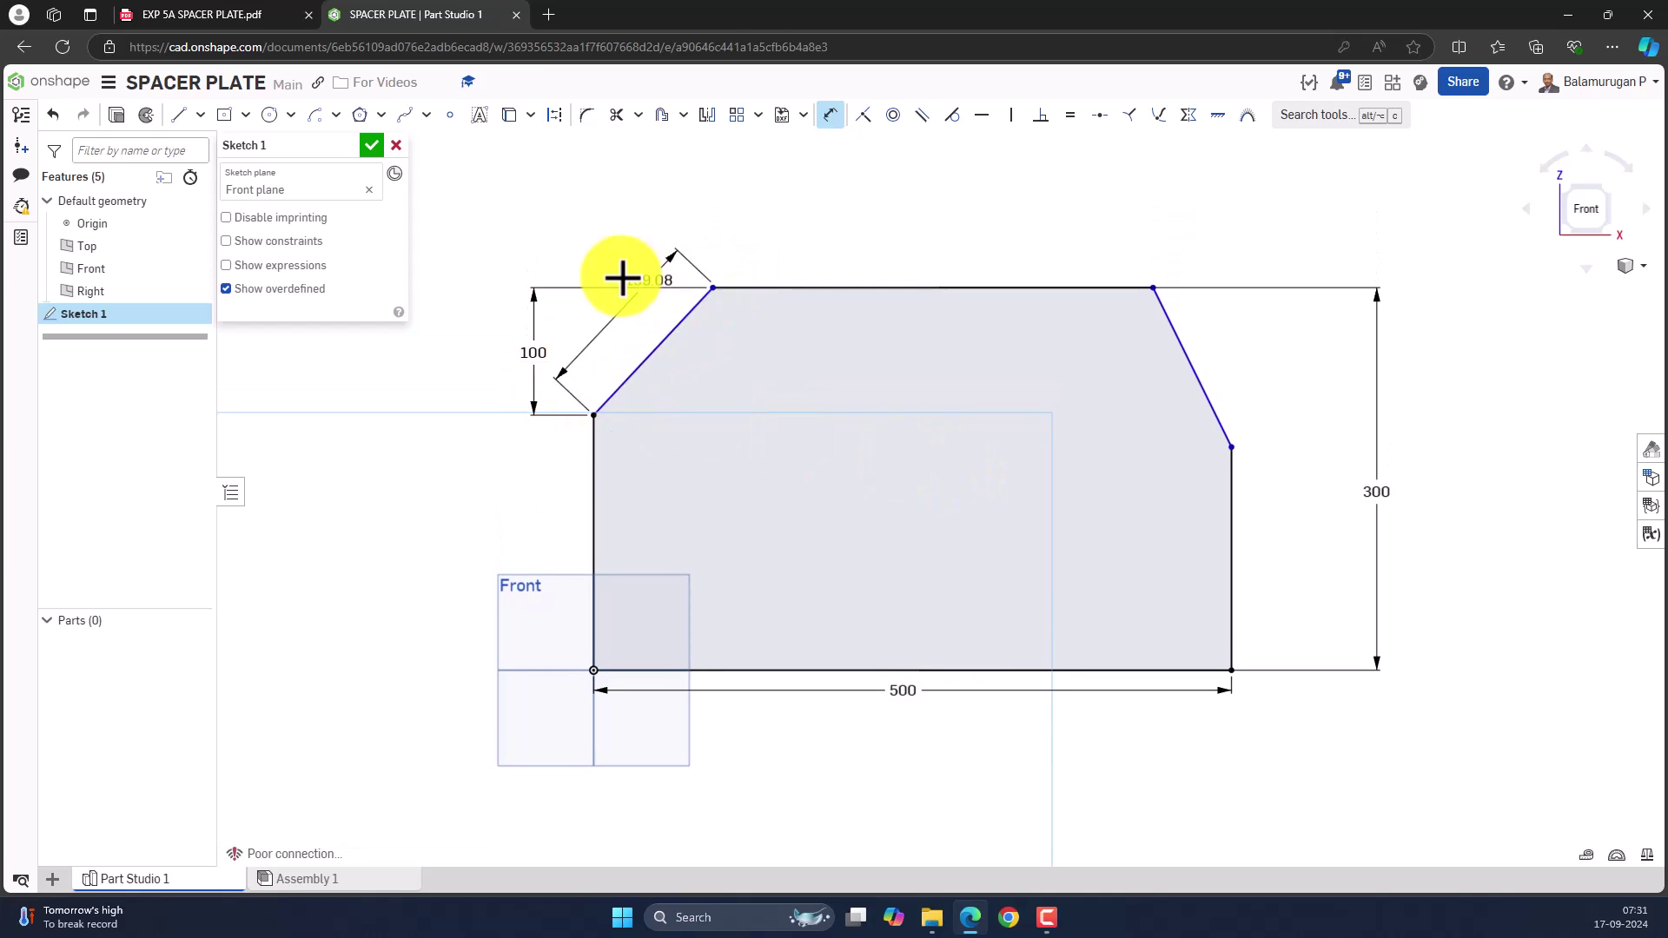
click(678, 233)
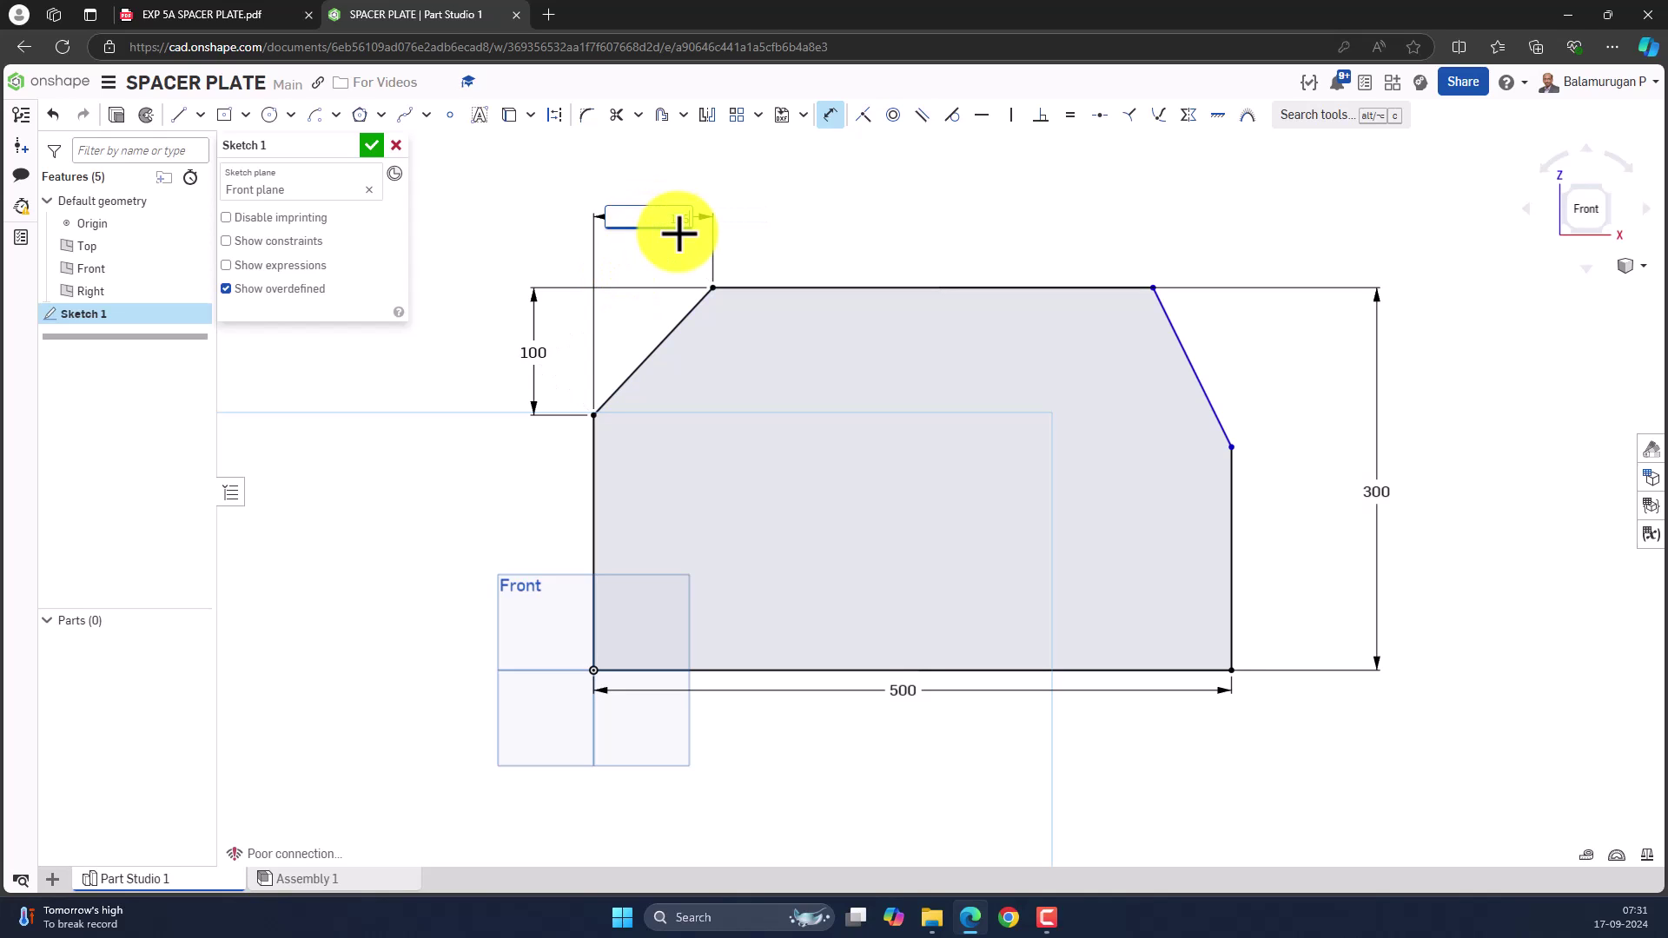
text(125)
key(Return)
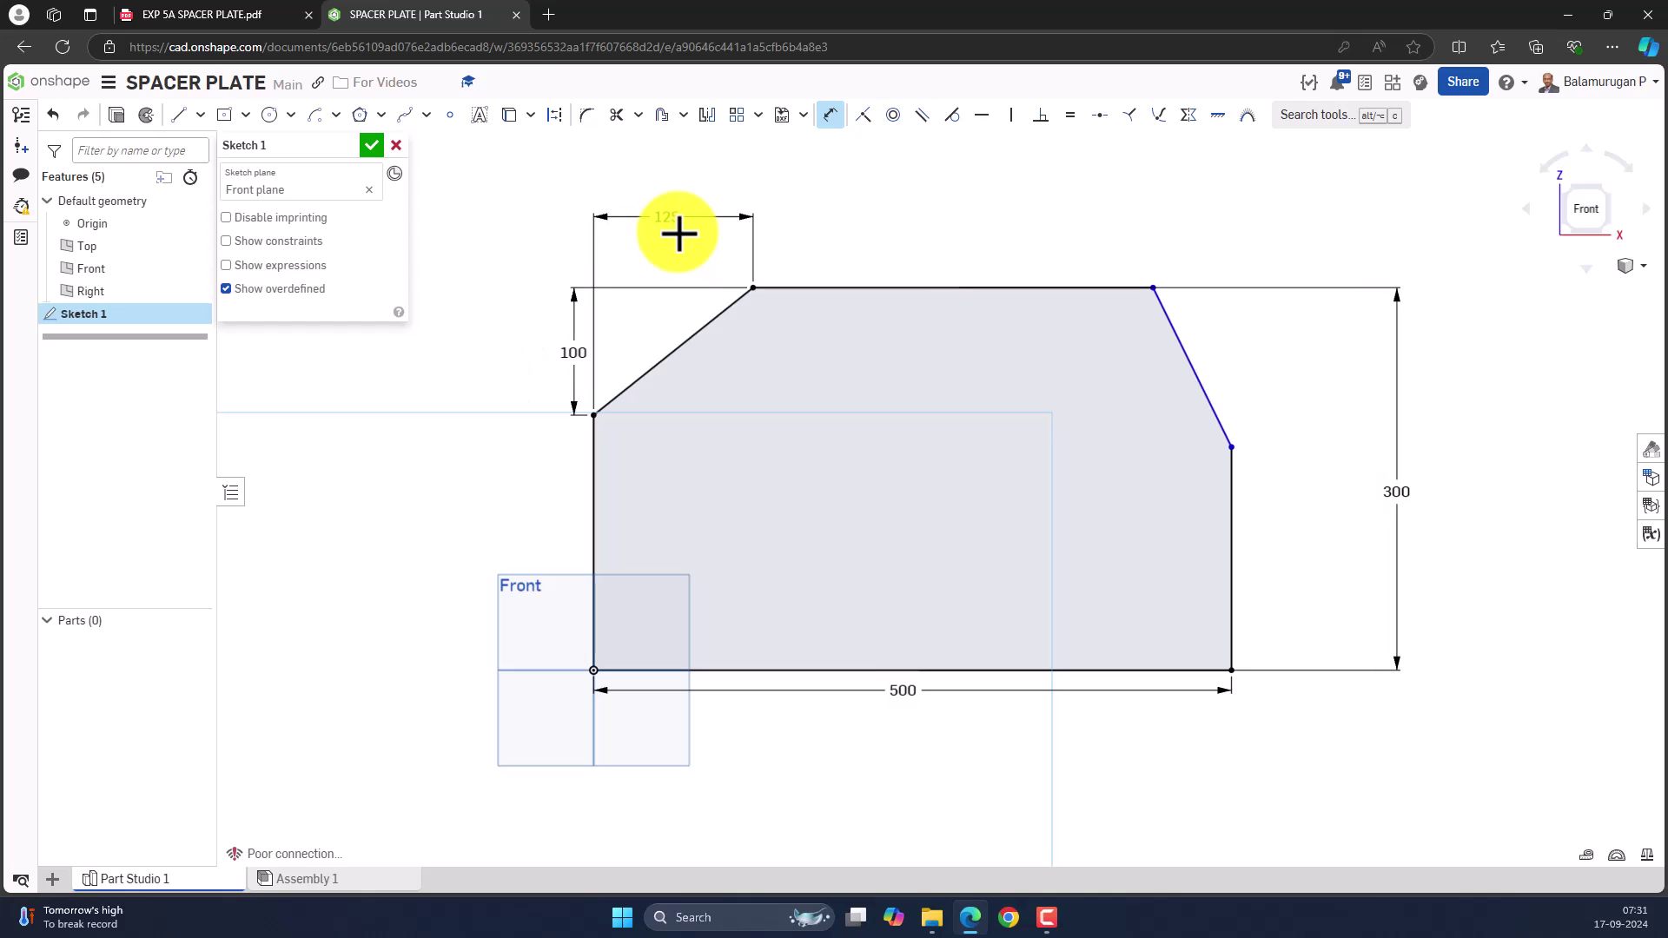
click(763, 356)
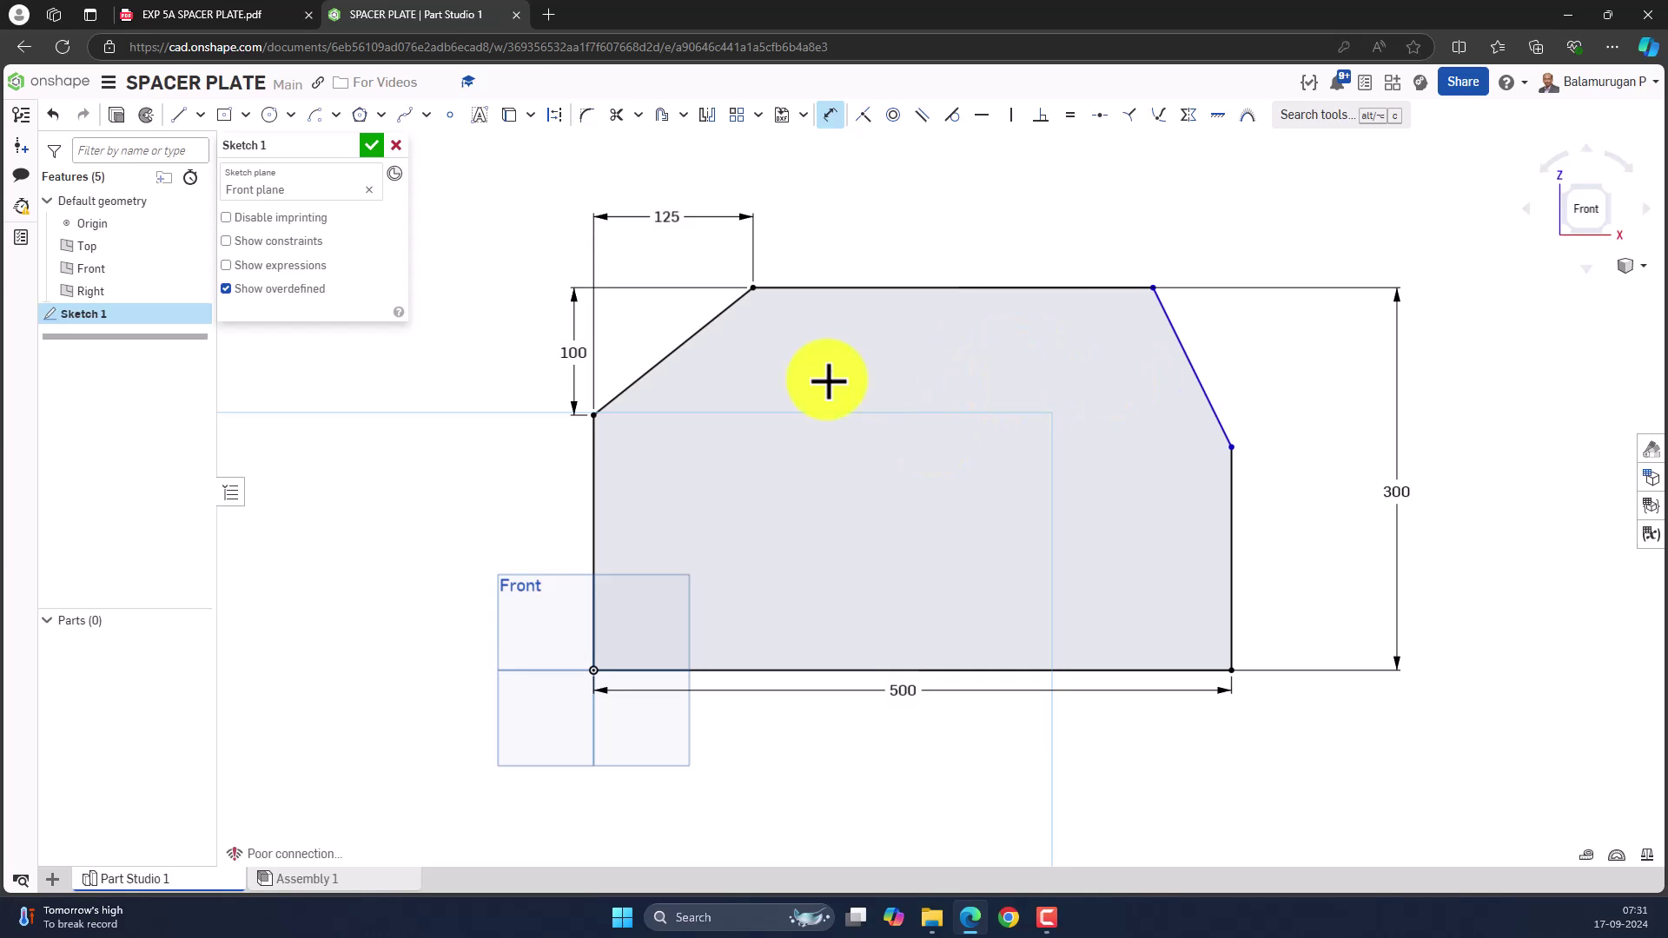
click(1192, 367)
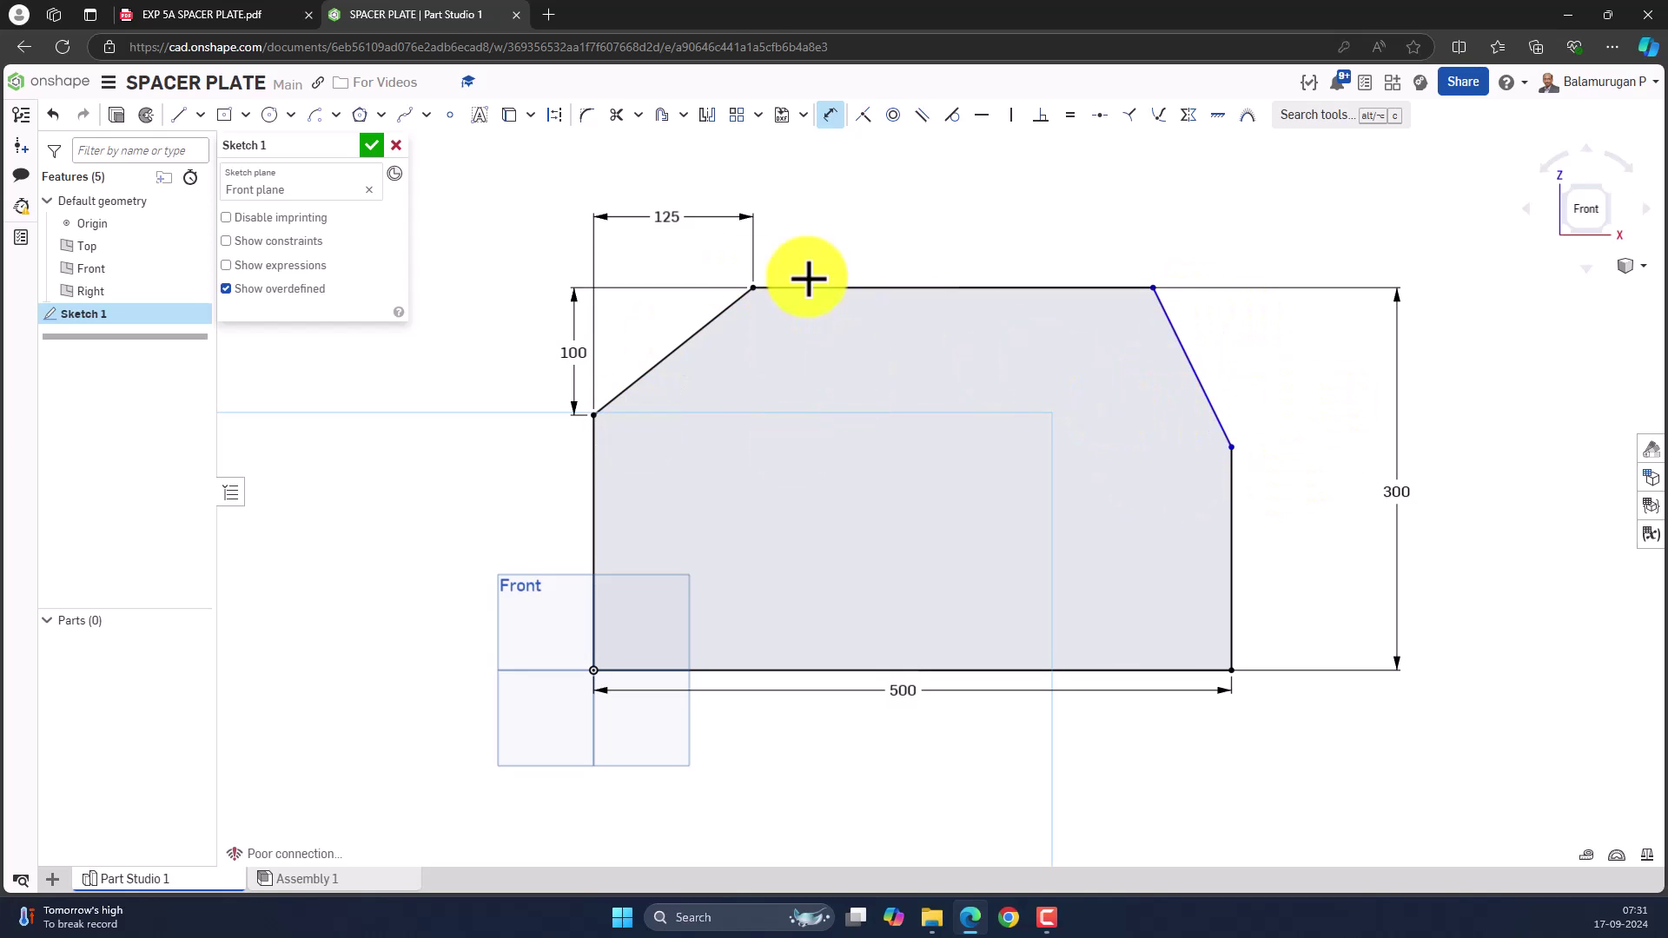
Step: Draw a vertical construction line from the base midpoint up past the top edge
click(556, 114)
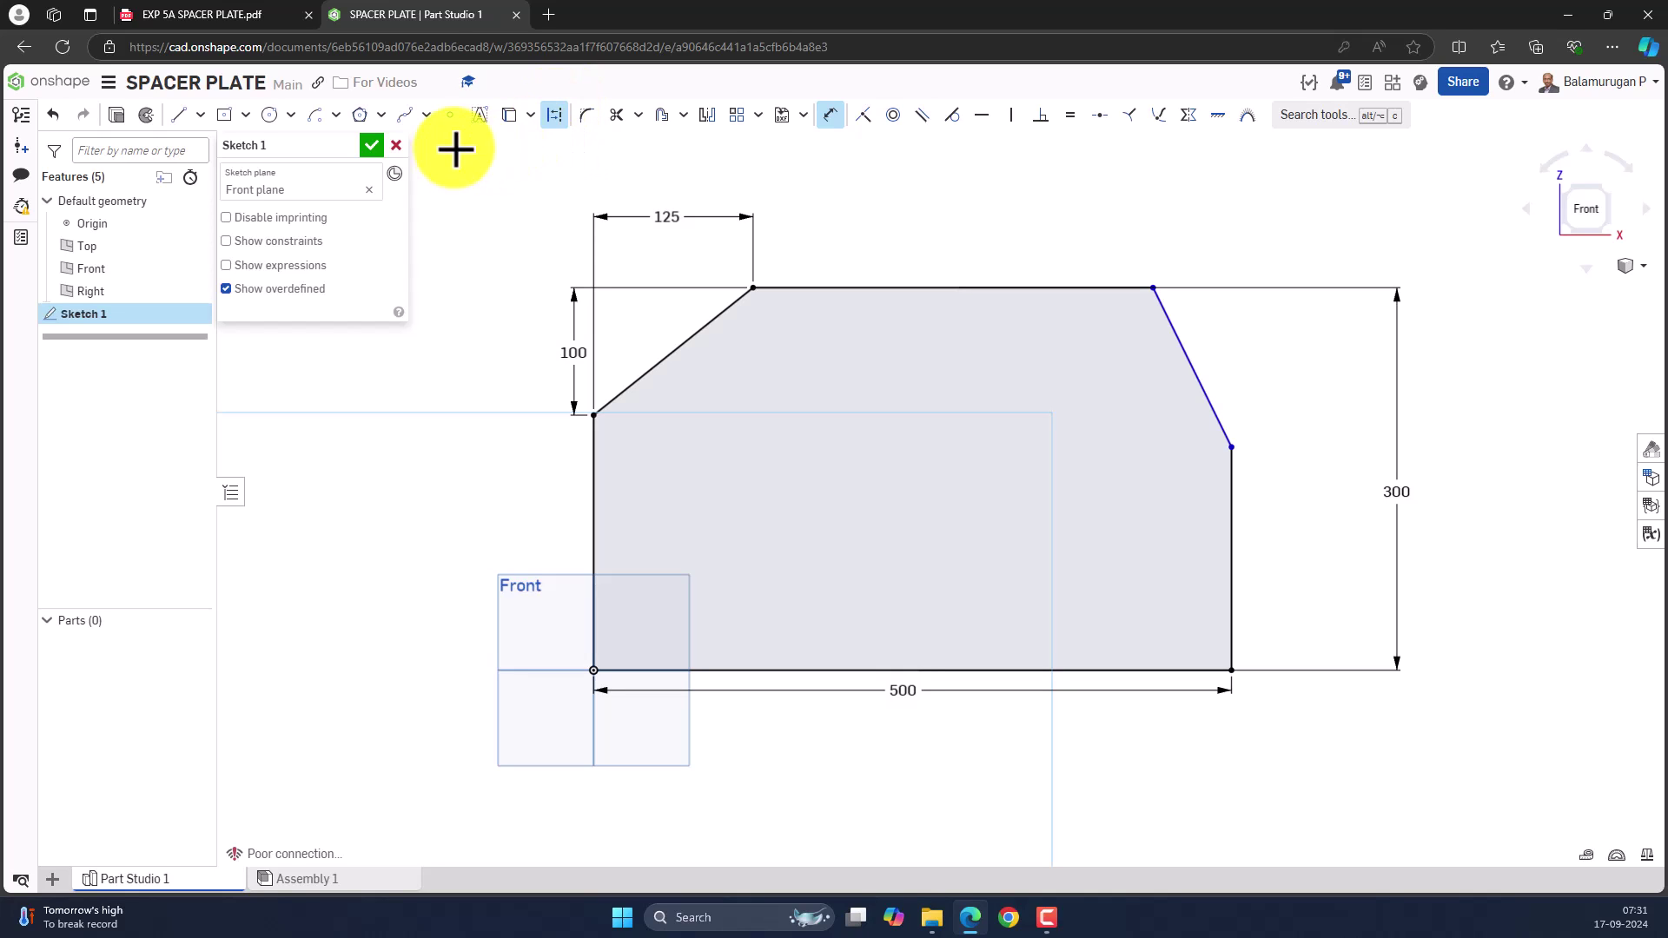
click(180, 116)
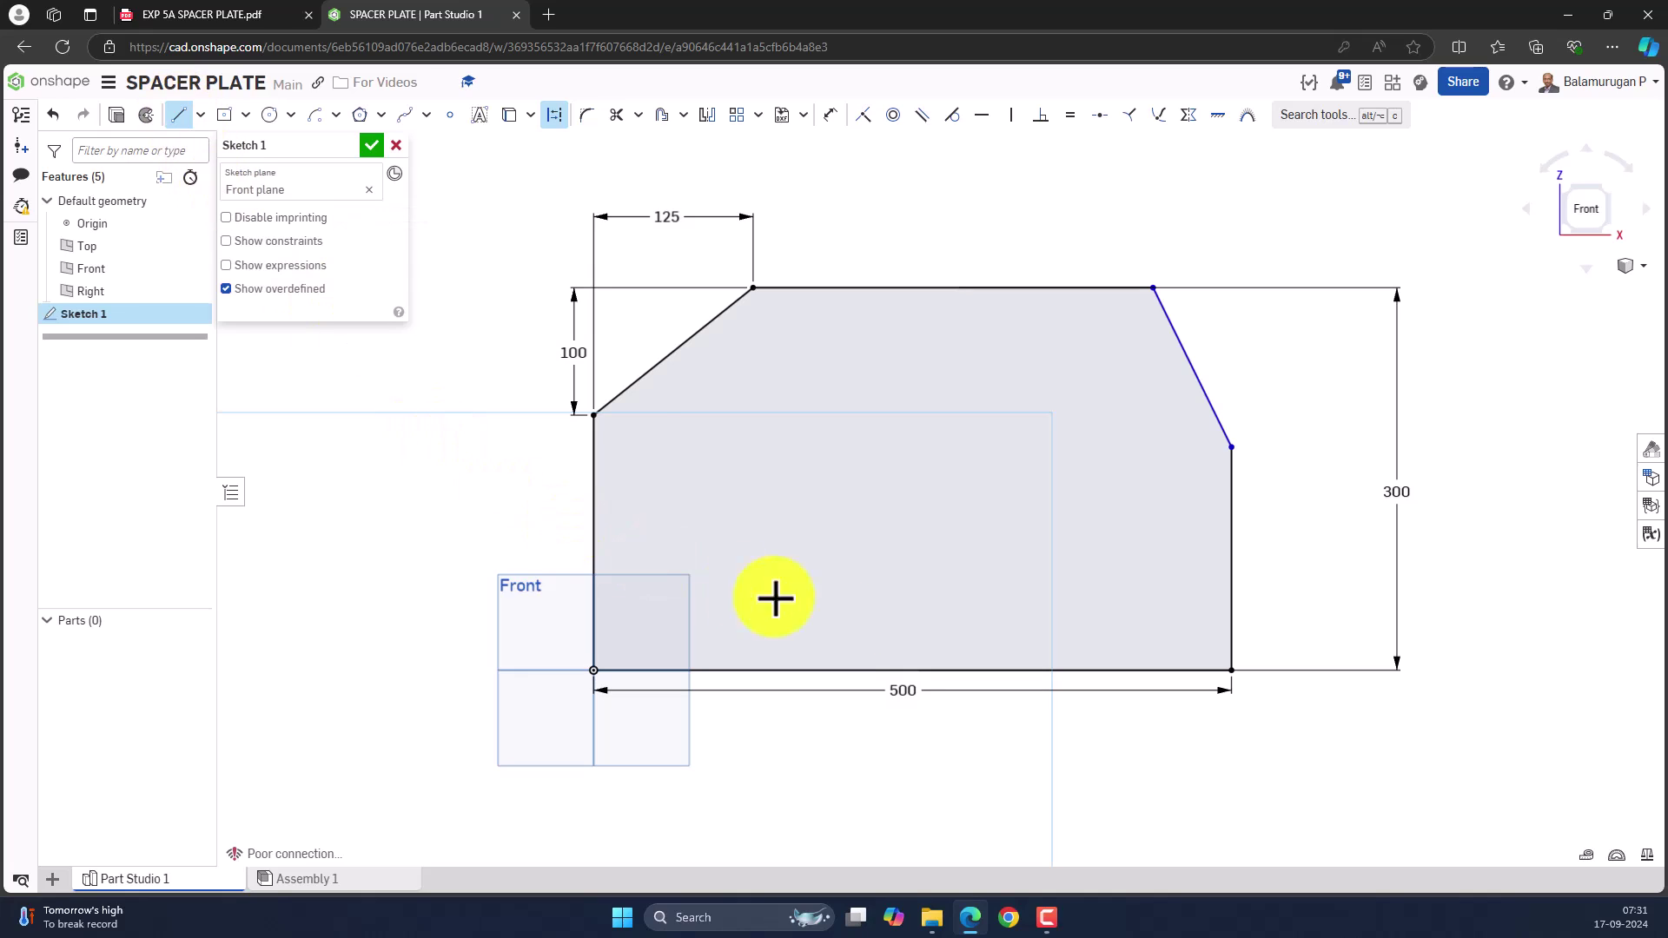
click(912, 669)
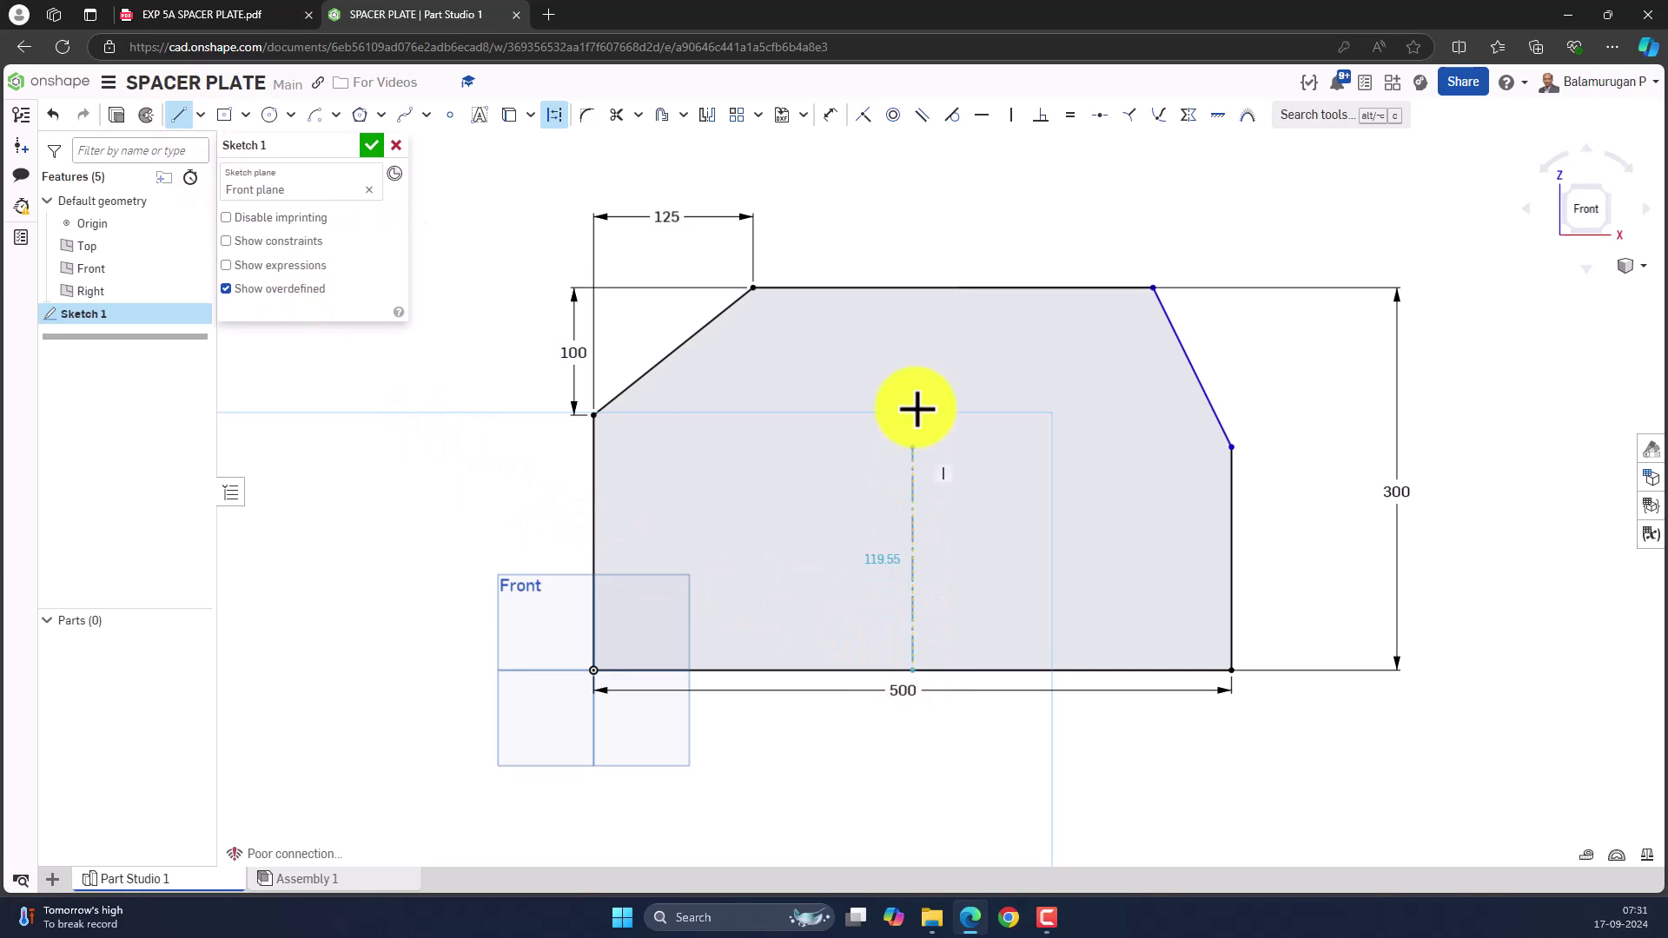
click(912, 226)
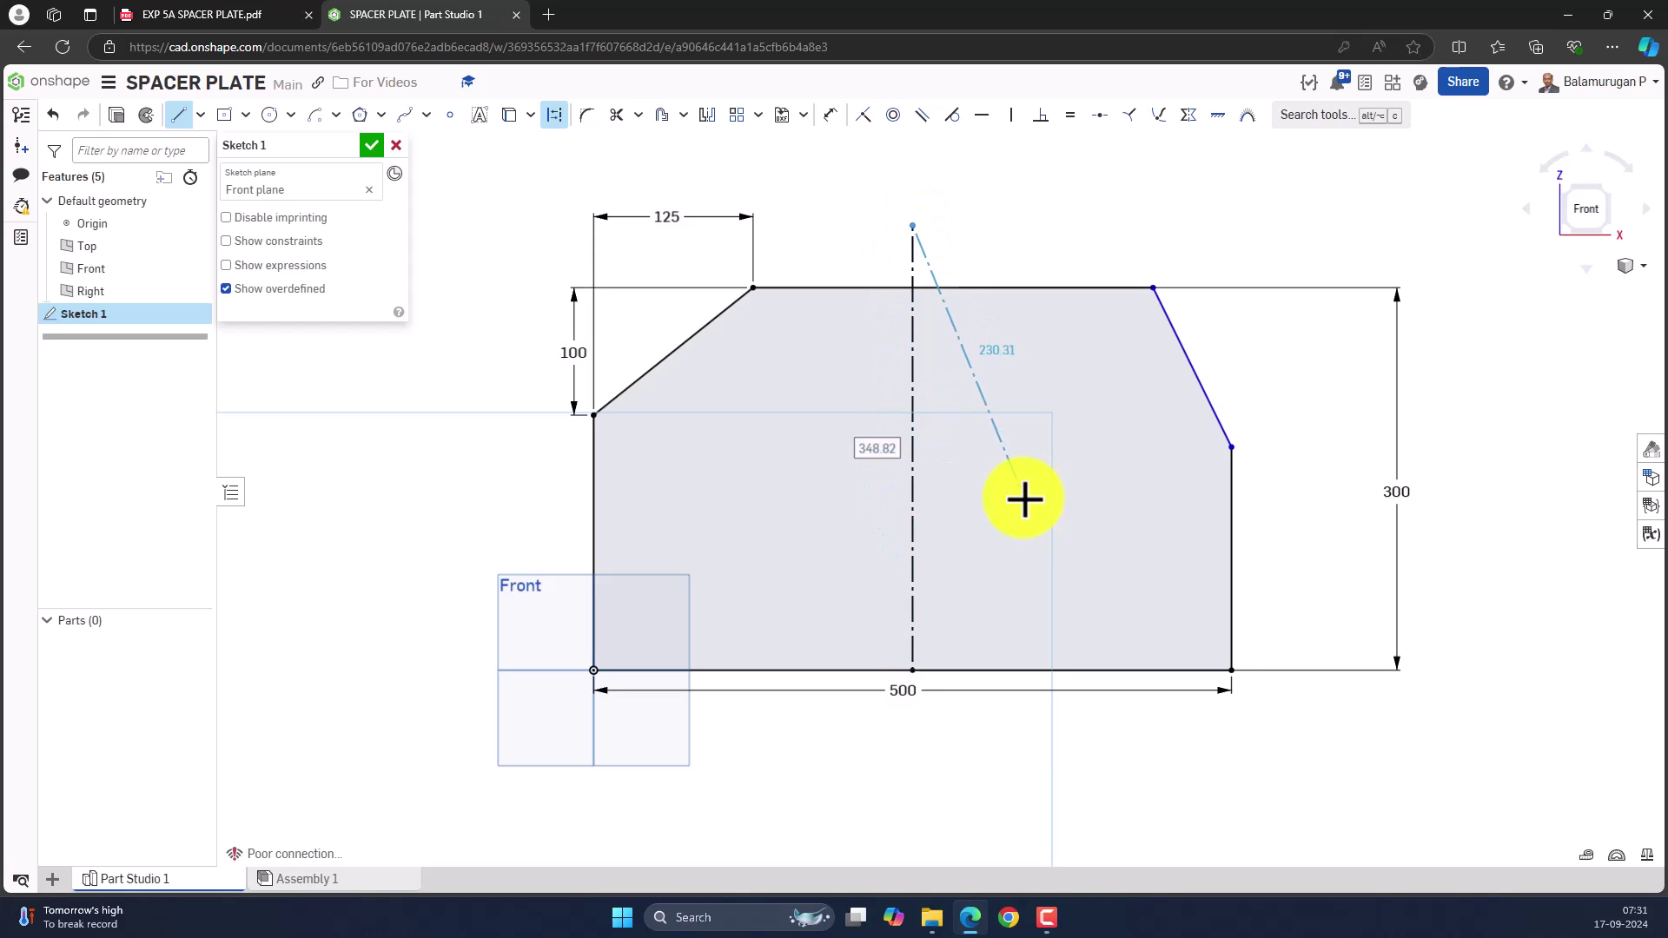
key(Escape)
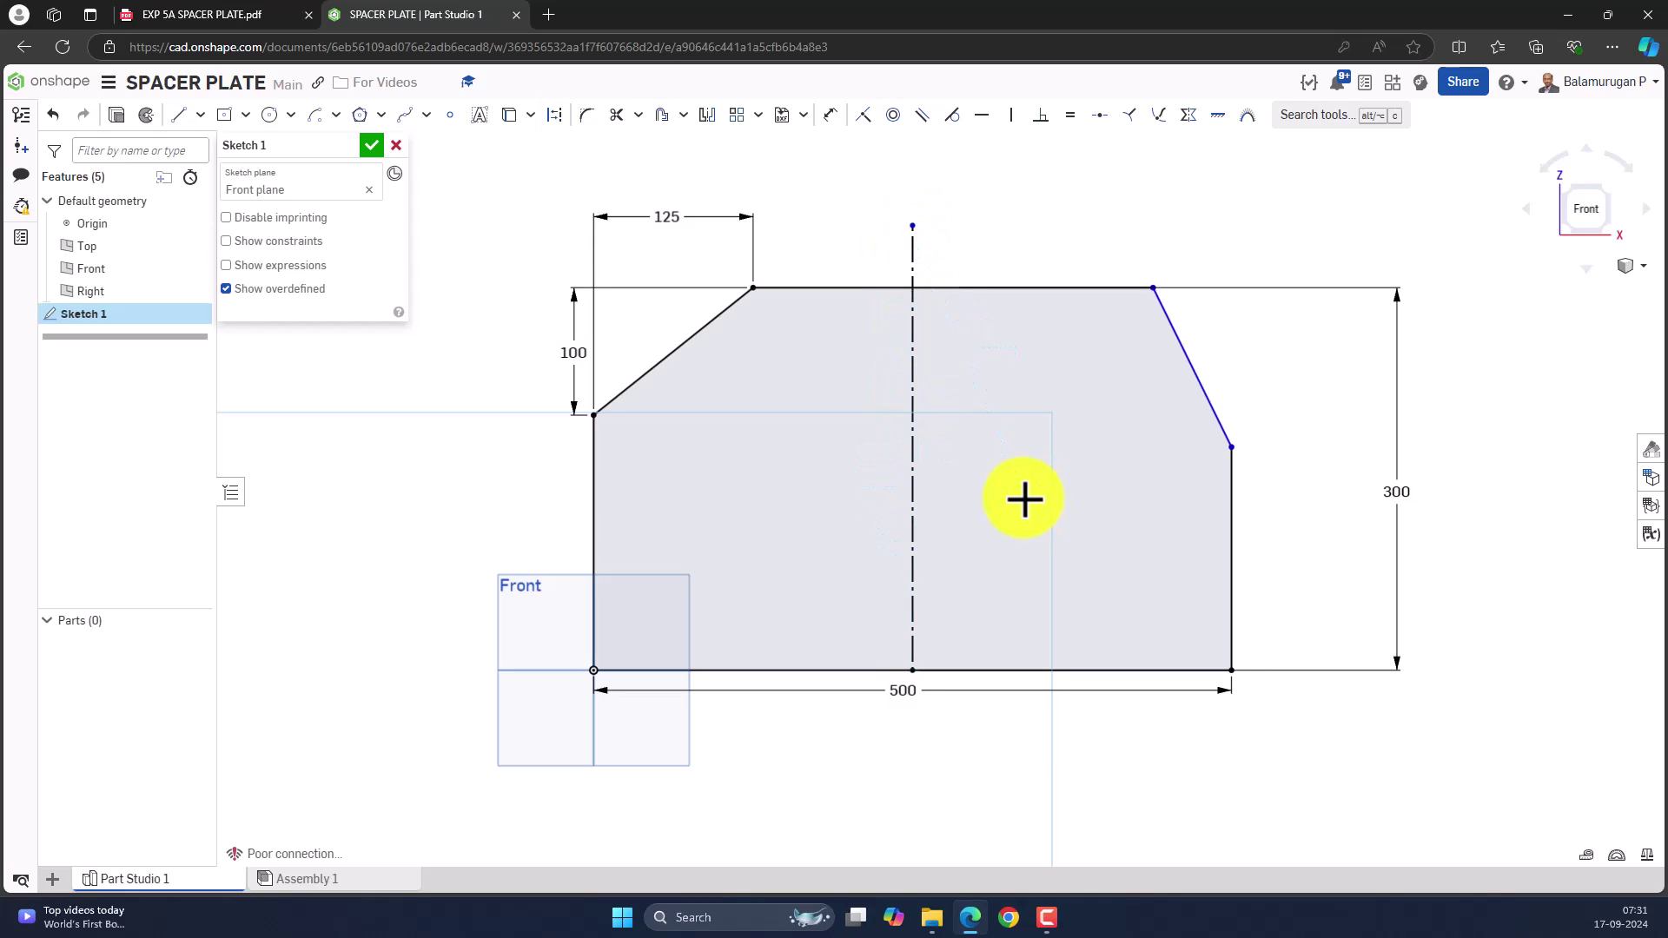
Step: Constrain the left and right chamfer lines symmetric about the vertical centreline
click(1189, 115)
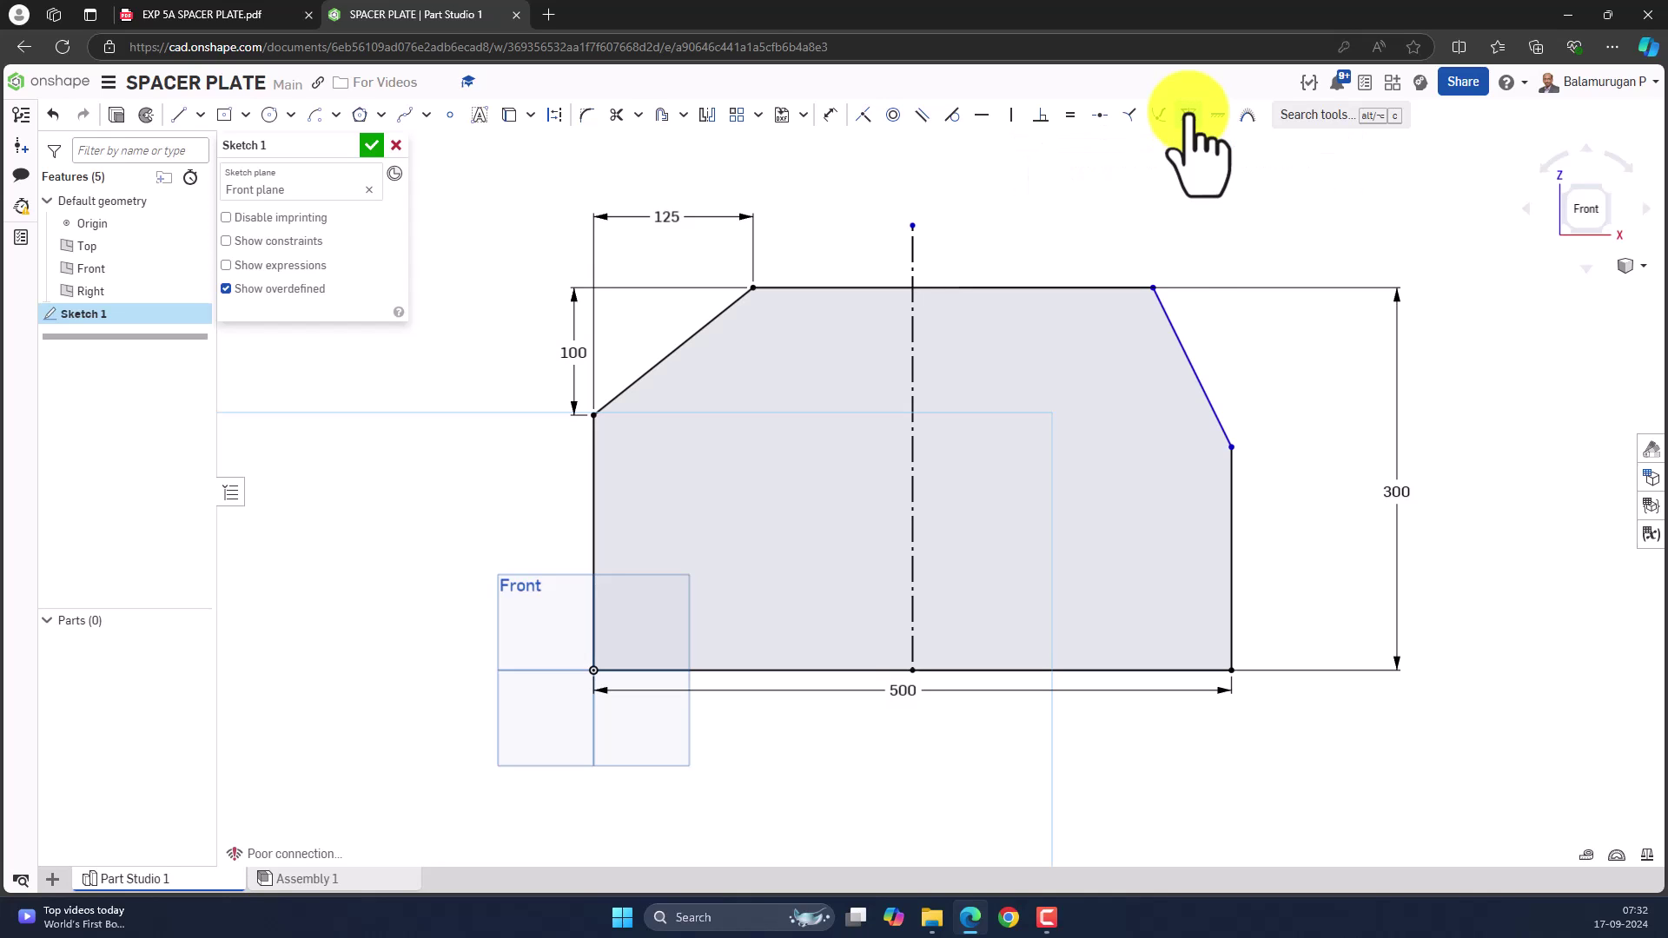
click(1178, 343)
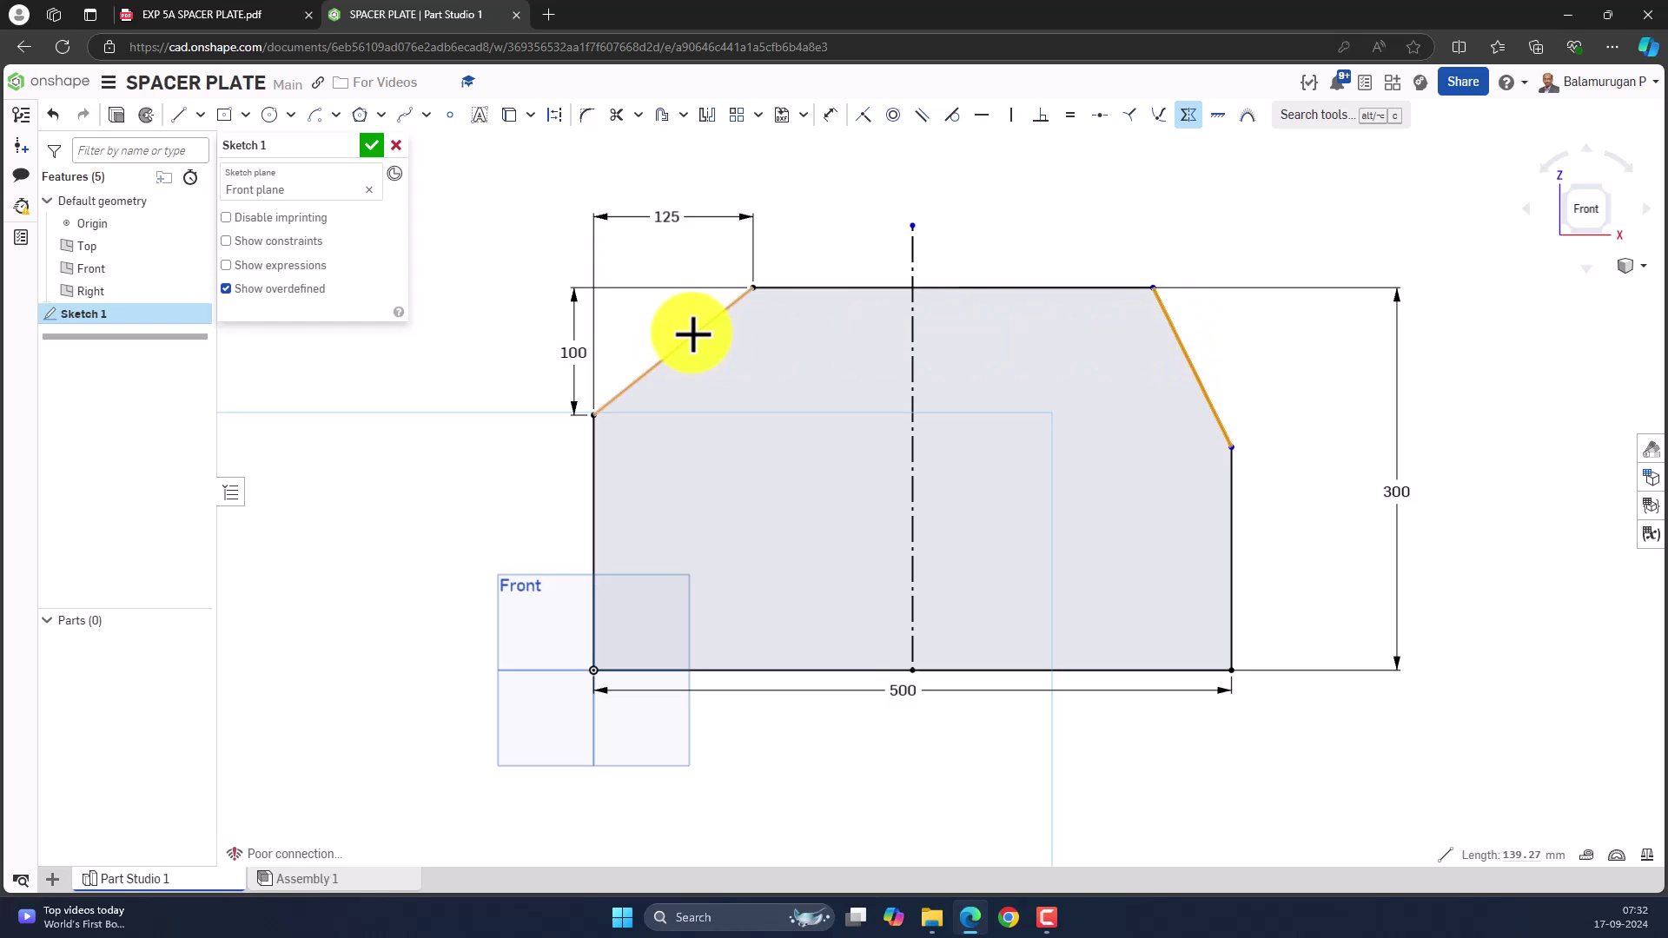
click(692, 335)
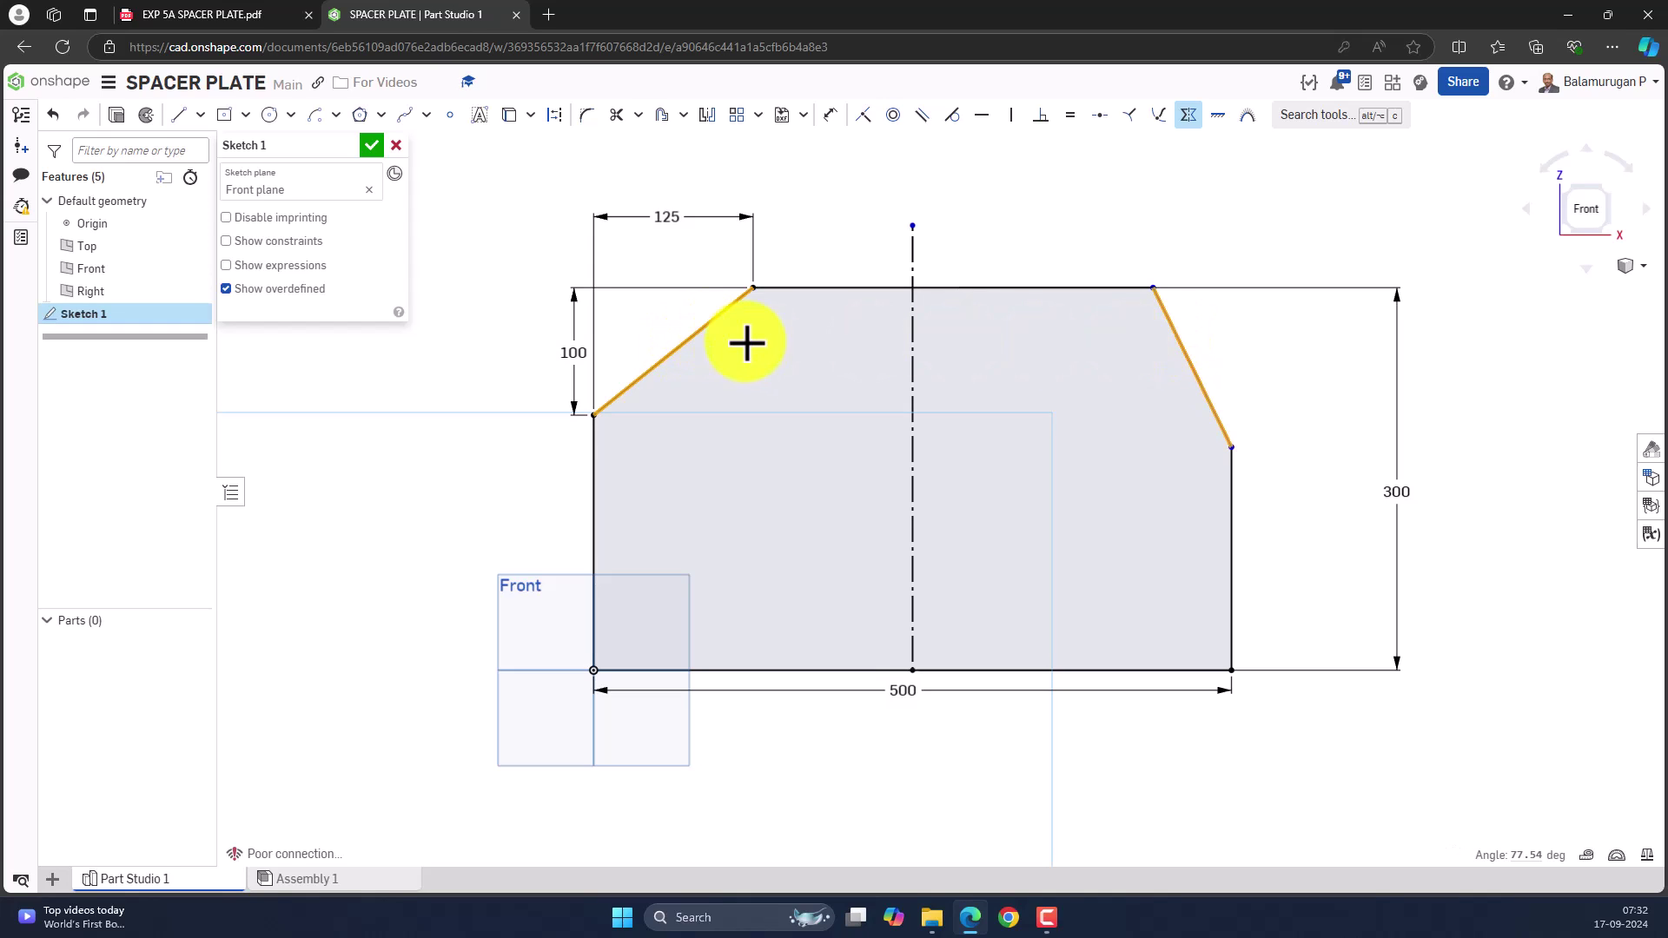
click(912, 339)
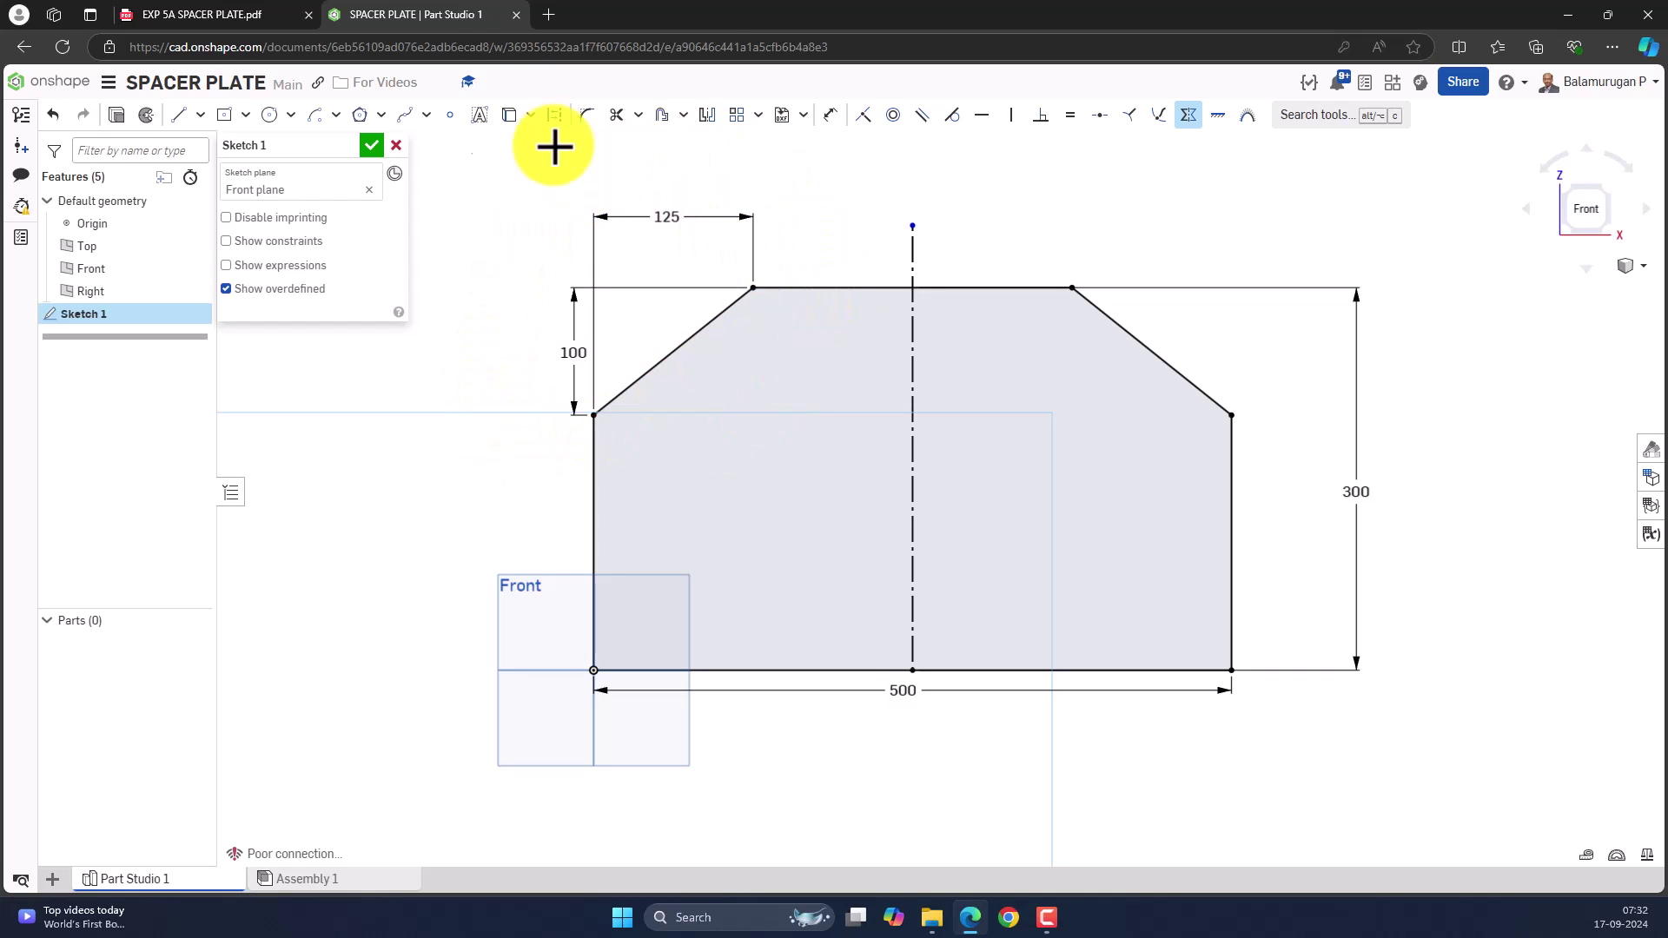
Step: Draw a circle on the vertical centreline with a 200 diameter
click(209, 15)
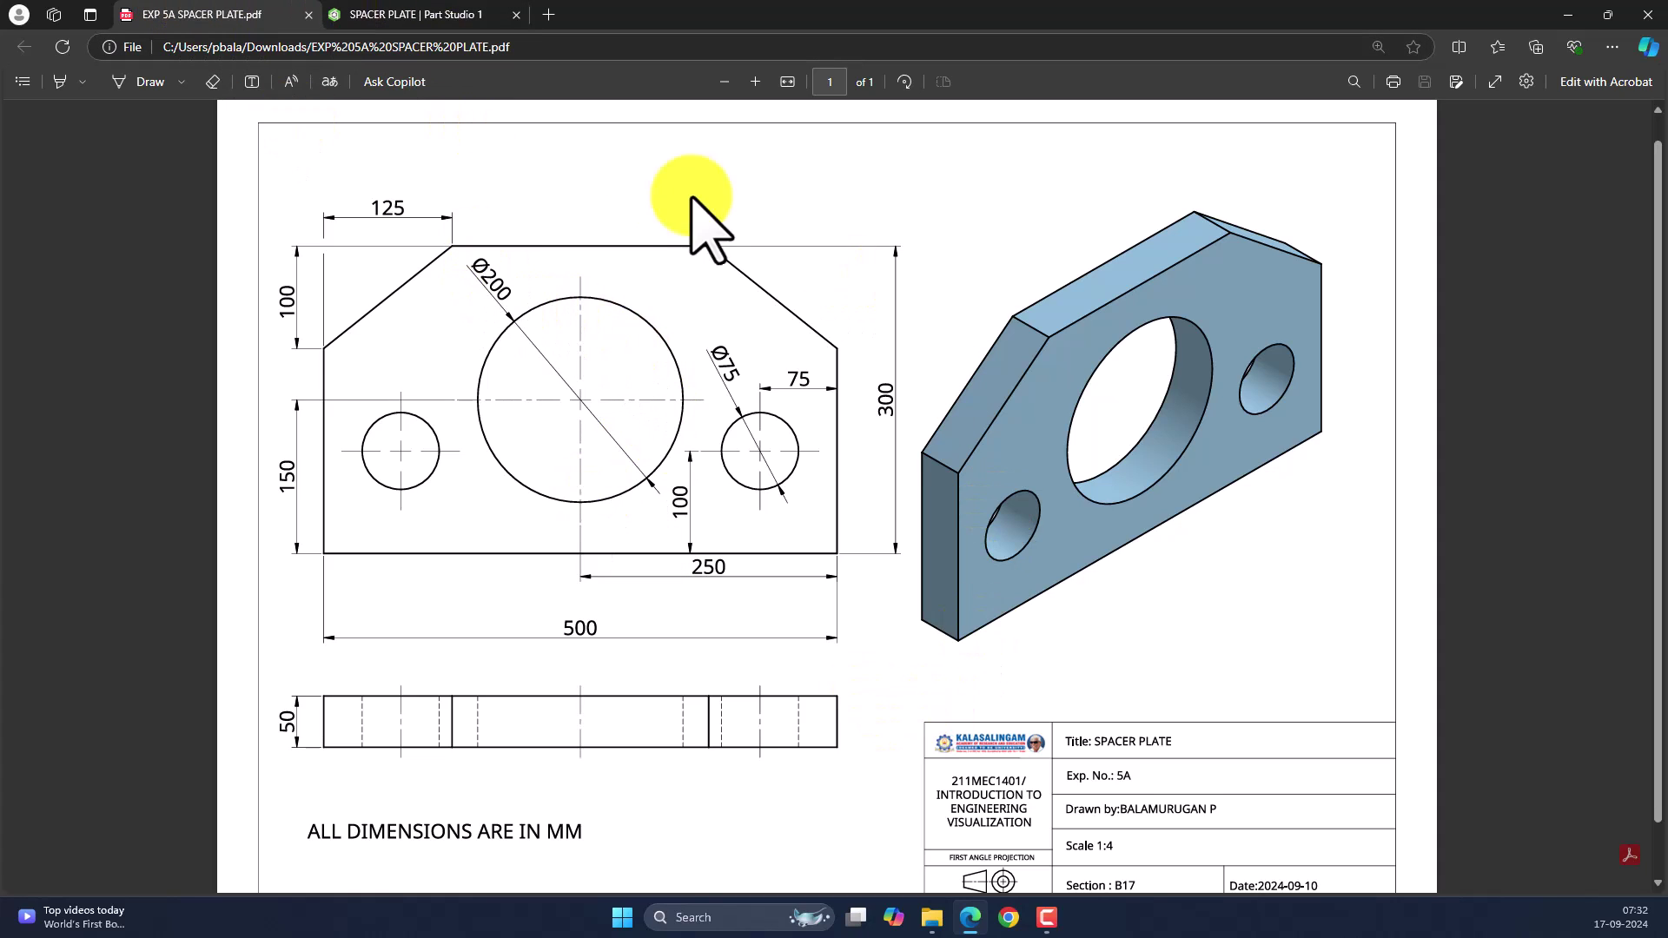
click(418, 15)
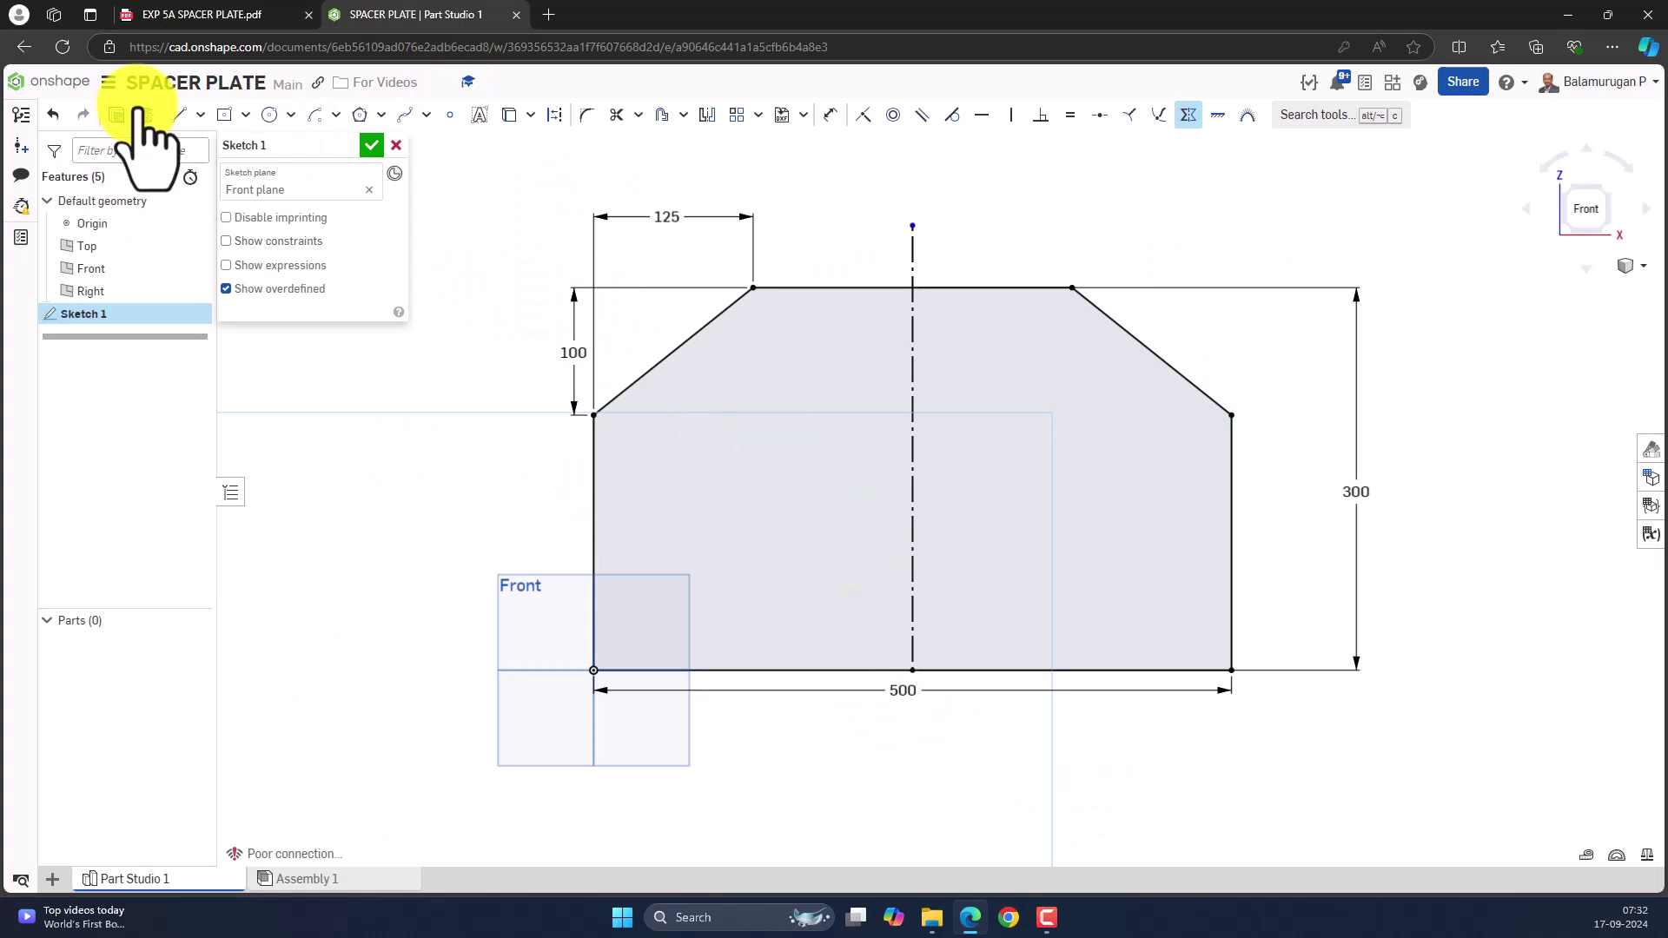
click(269, 115)
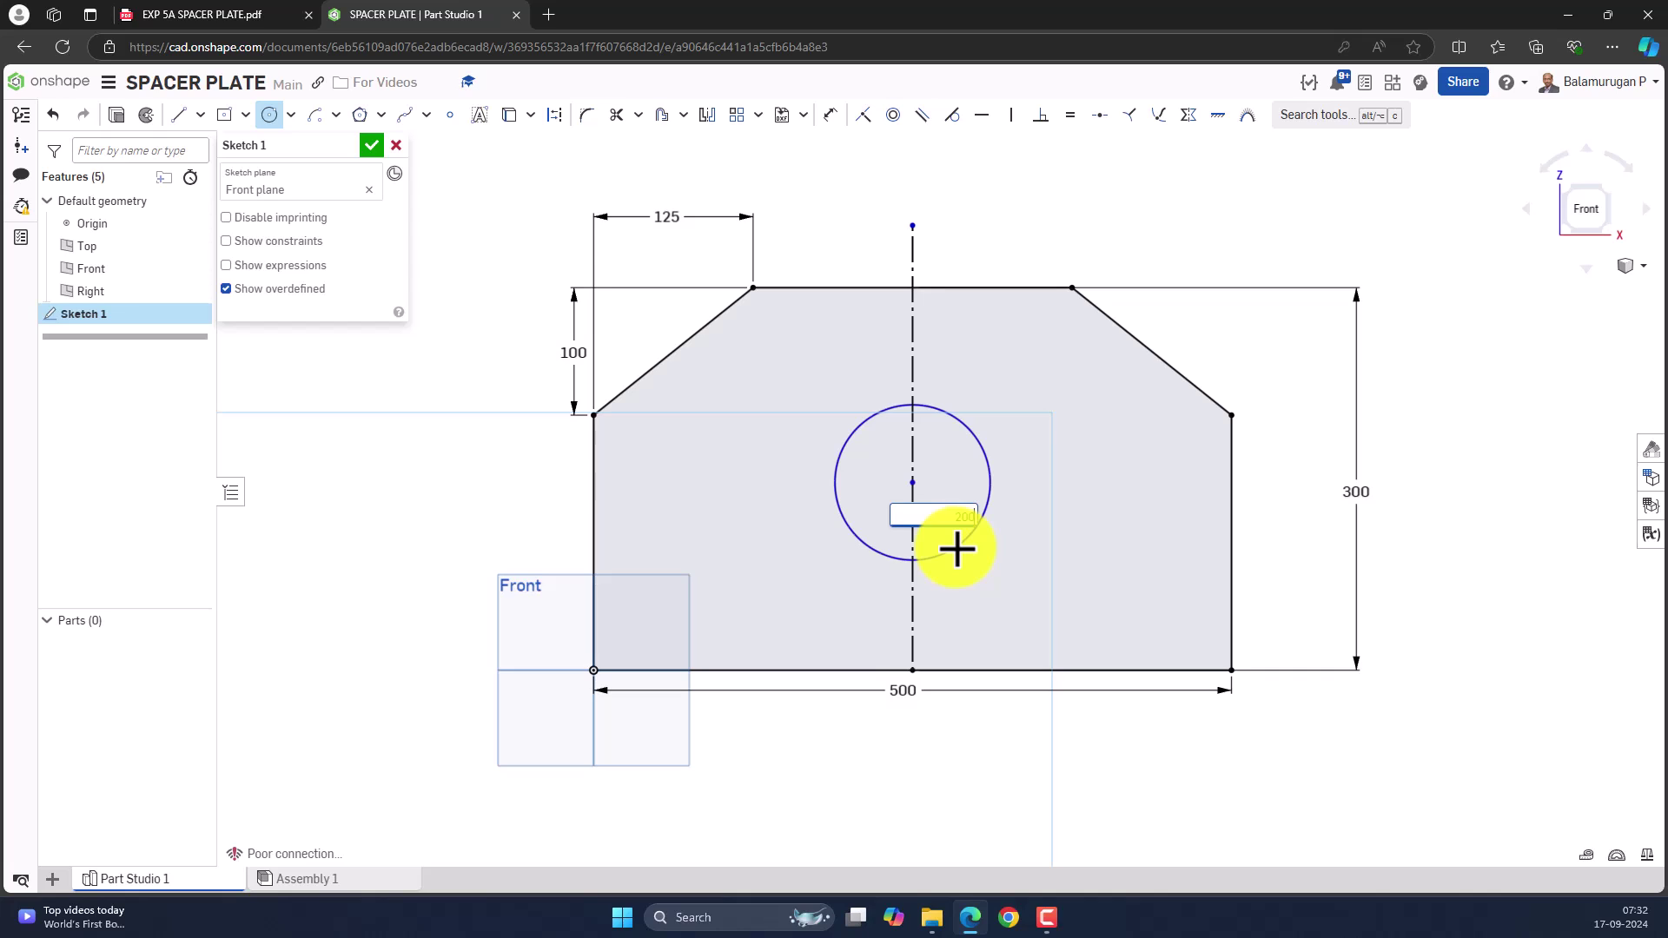
key(Return)
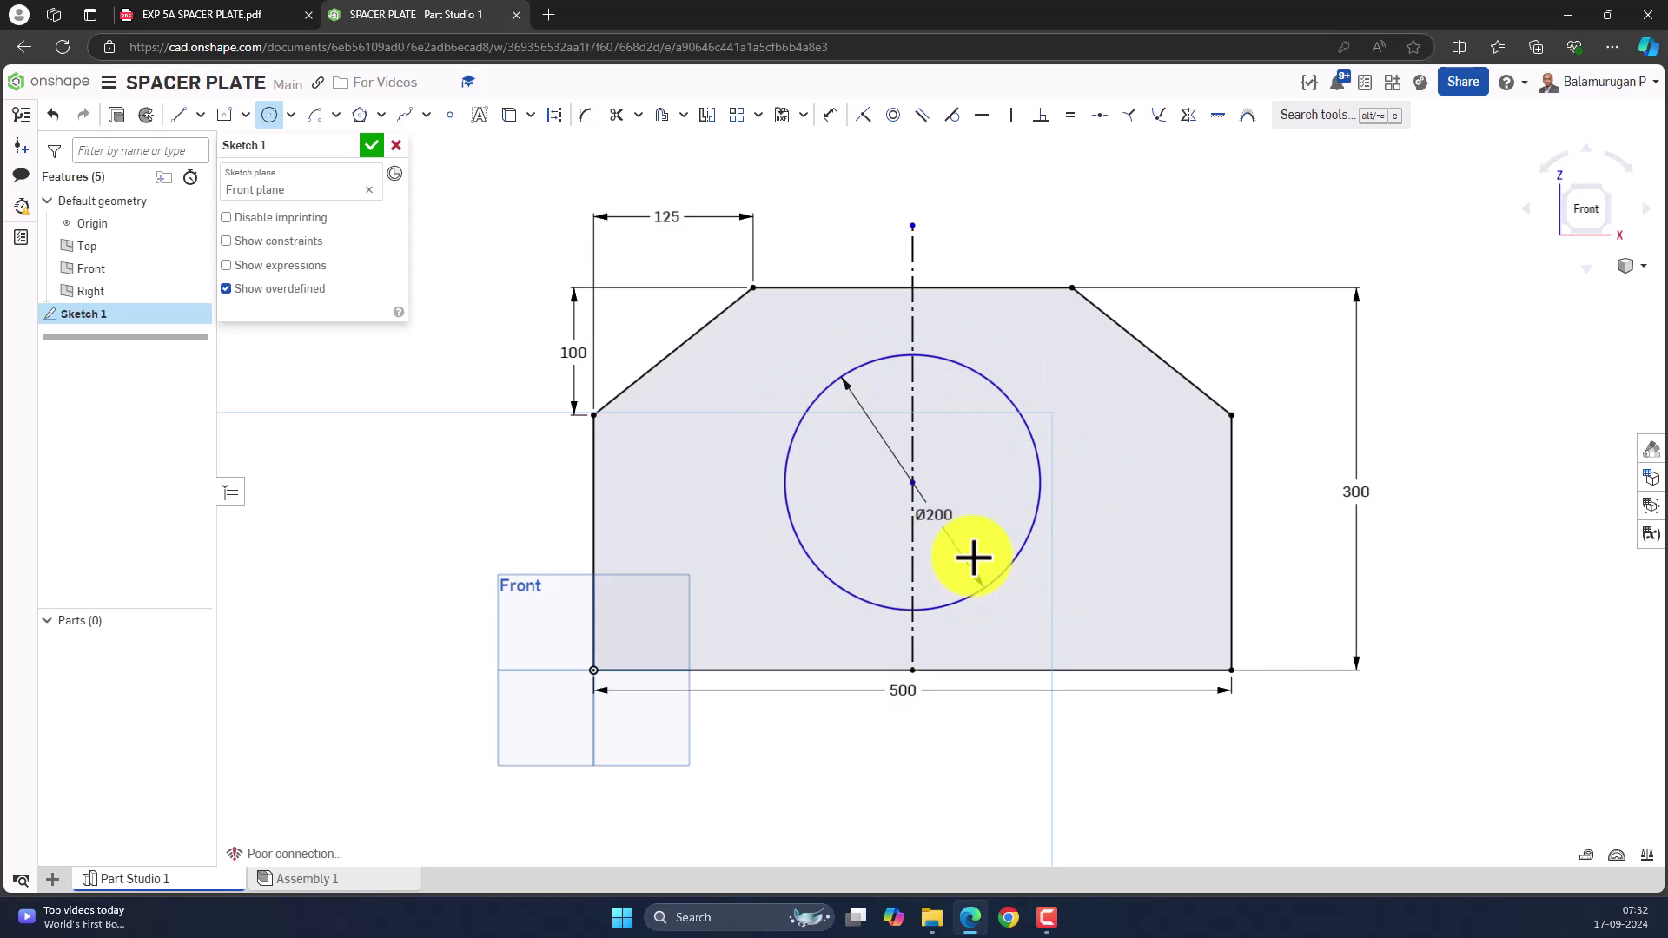
click(217, 14)
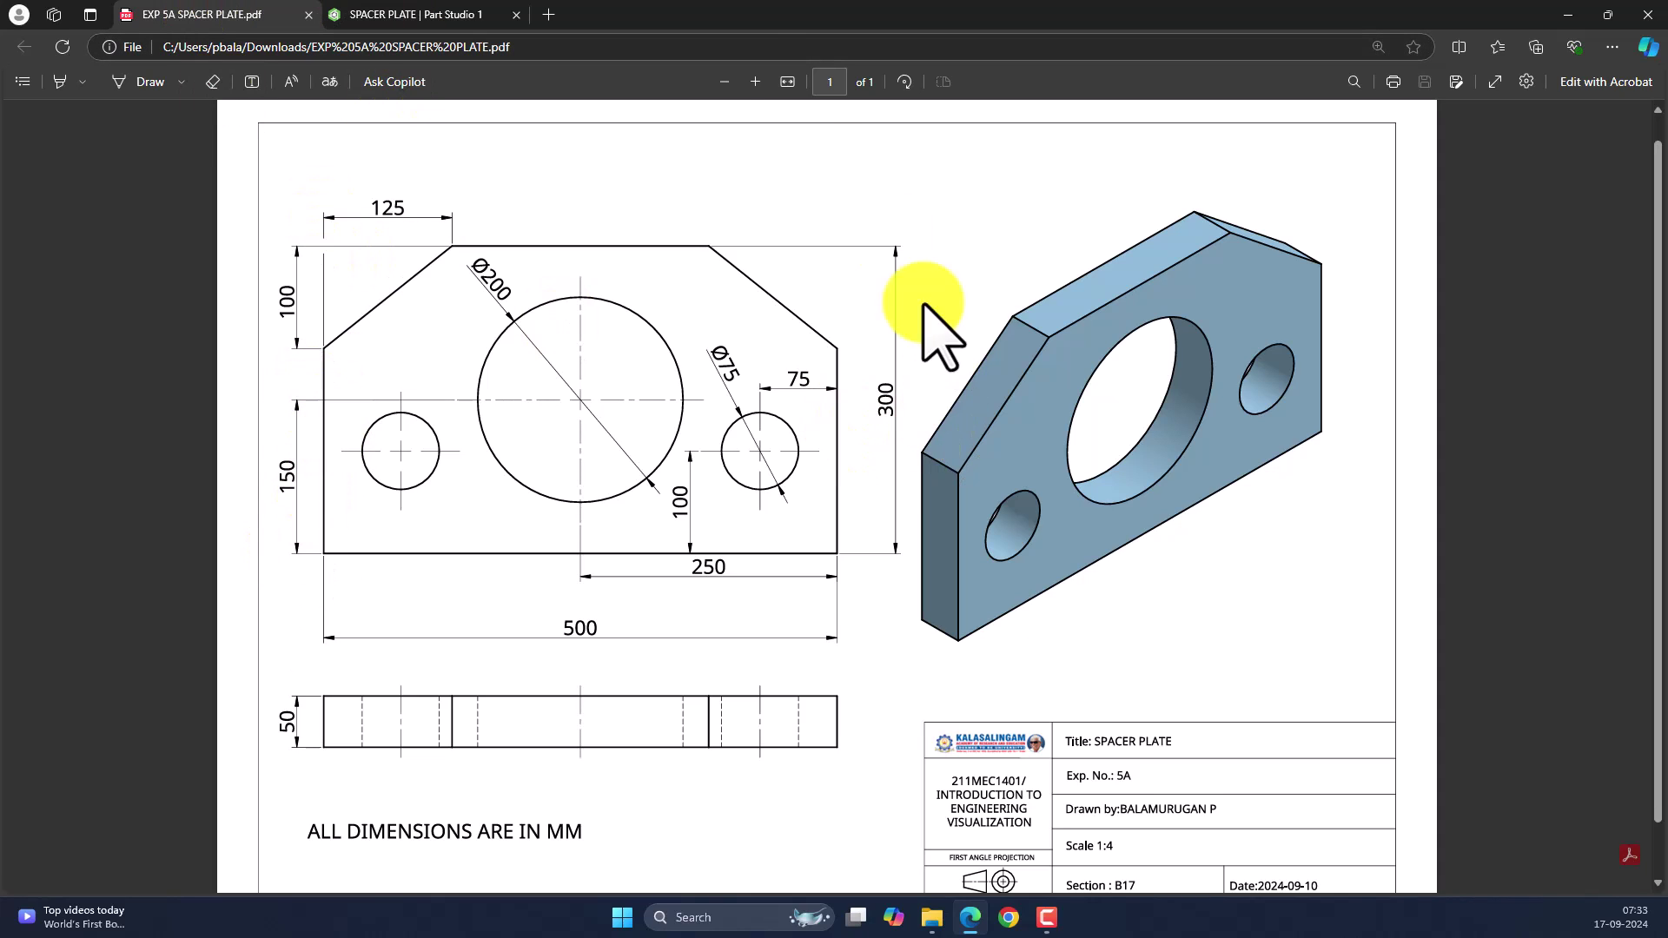
Step: Dimension the big circle's centre 150 above the plate's bottom edge
click(400, 15)
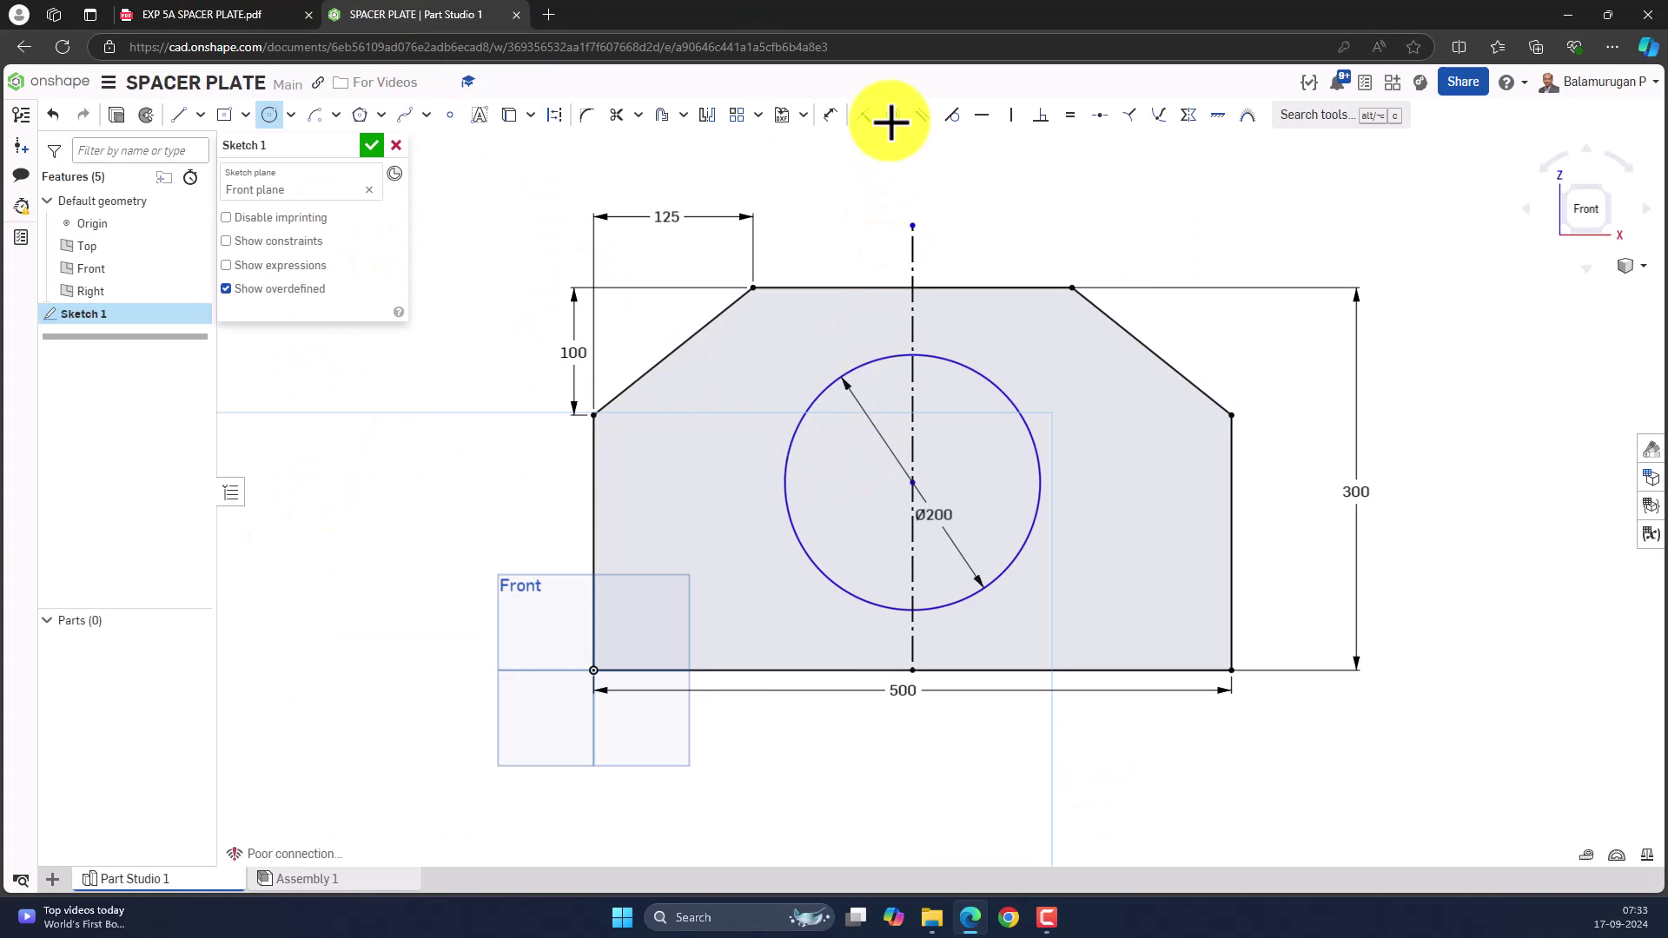
click(830, 114)
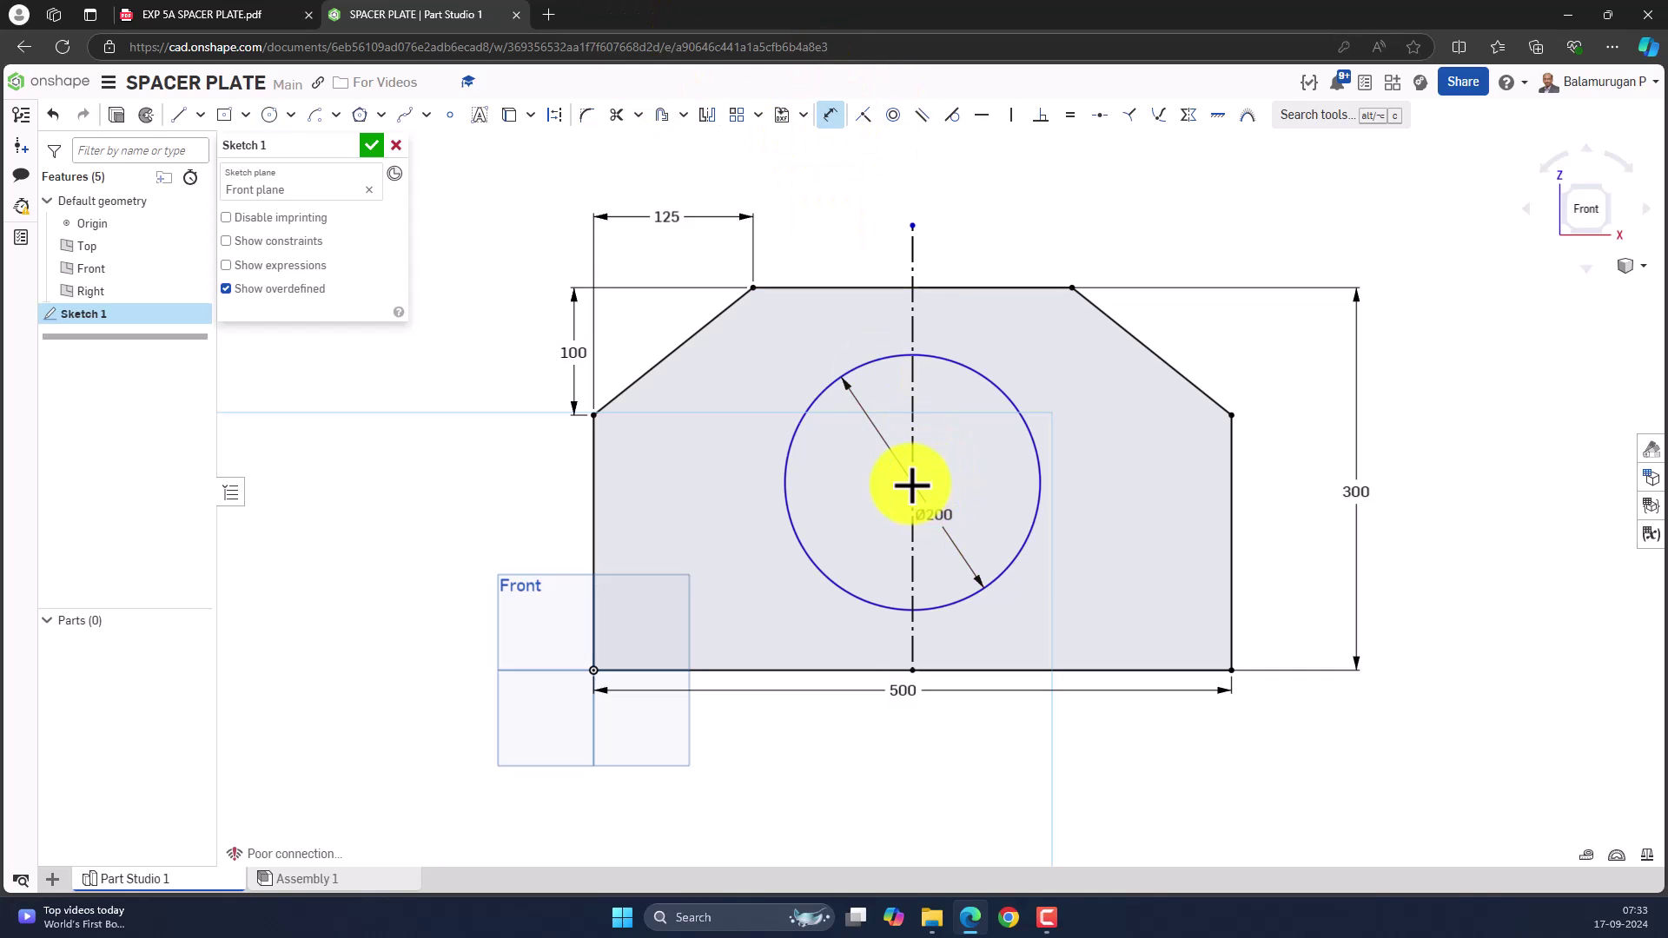
click(621, 674)
click(484, 567)
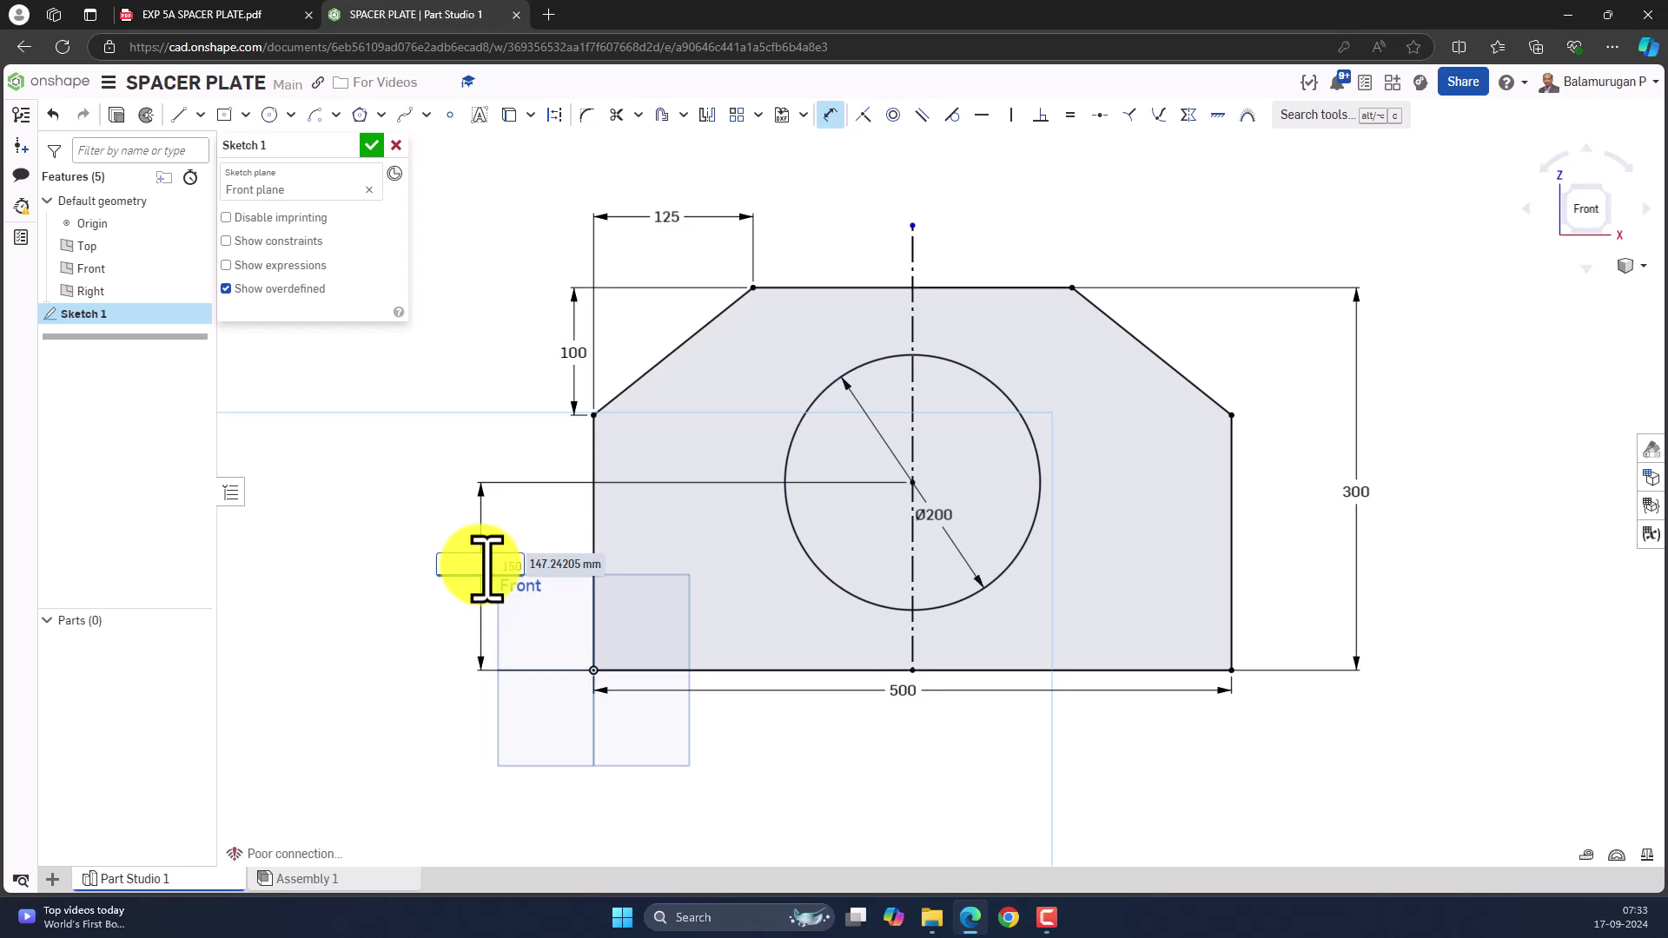
text(150)
key(Return)
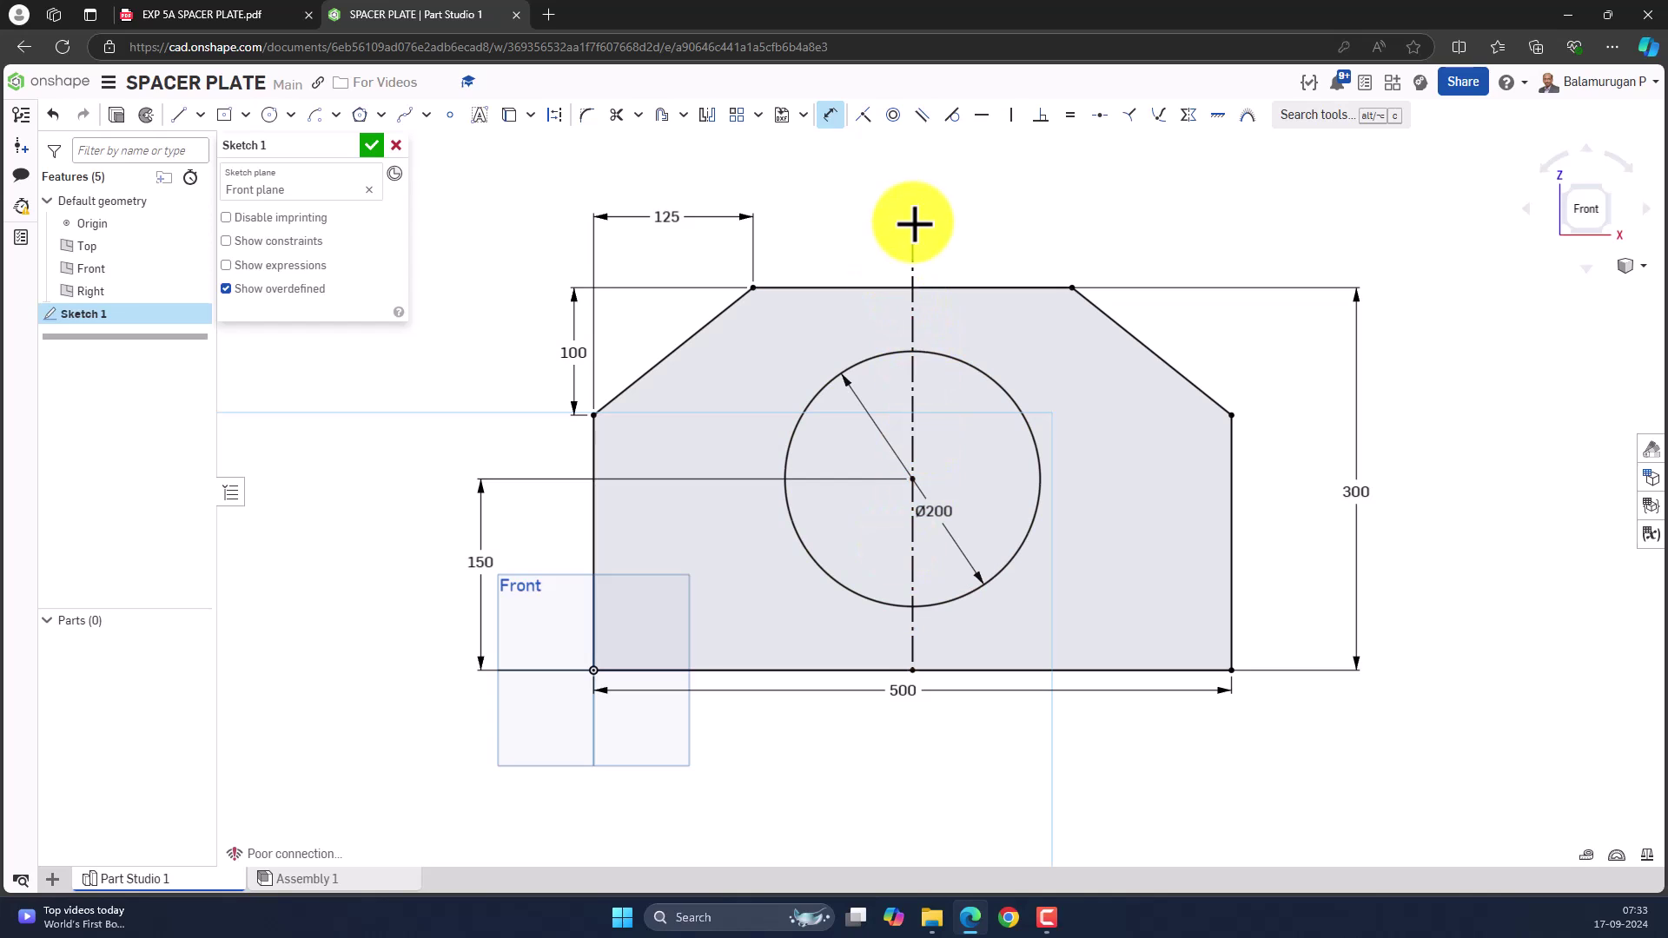
Step: Select the vertical centreline and the bottom 500 edge, then view the drawing's side hole positions
click(912, 260)
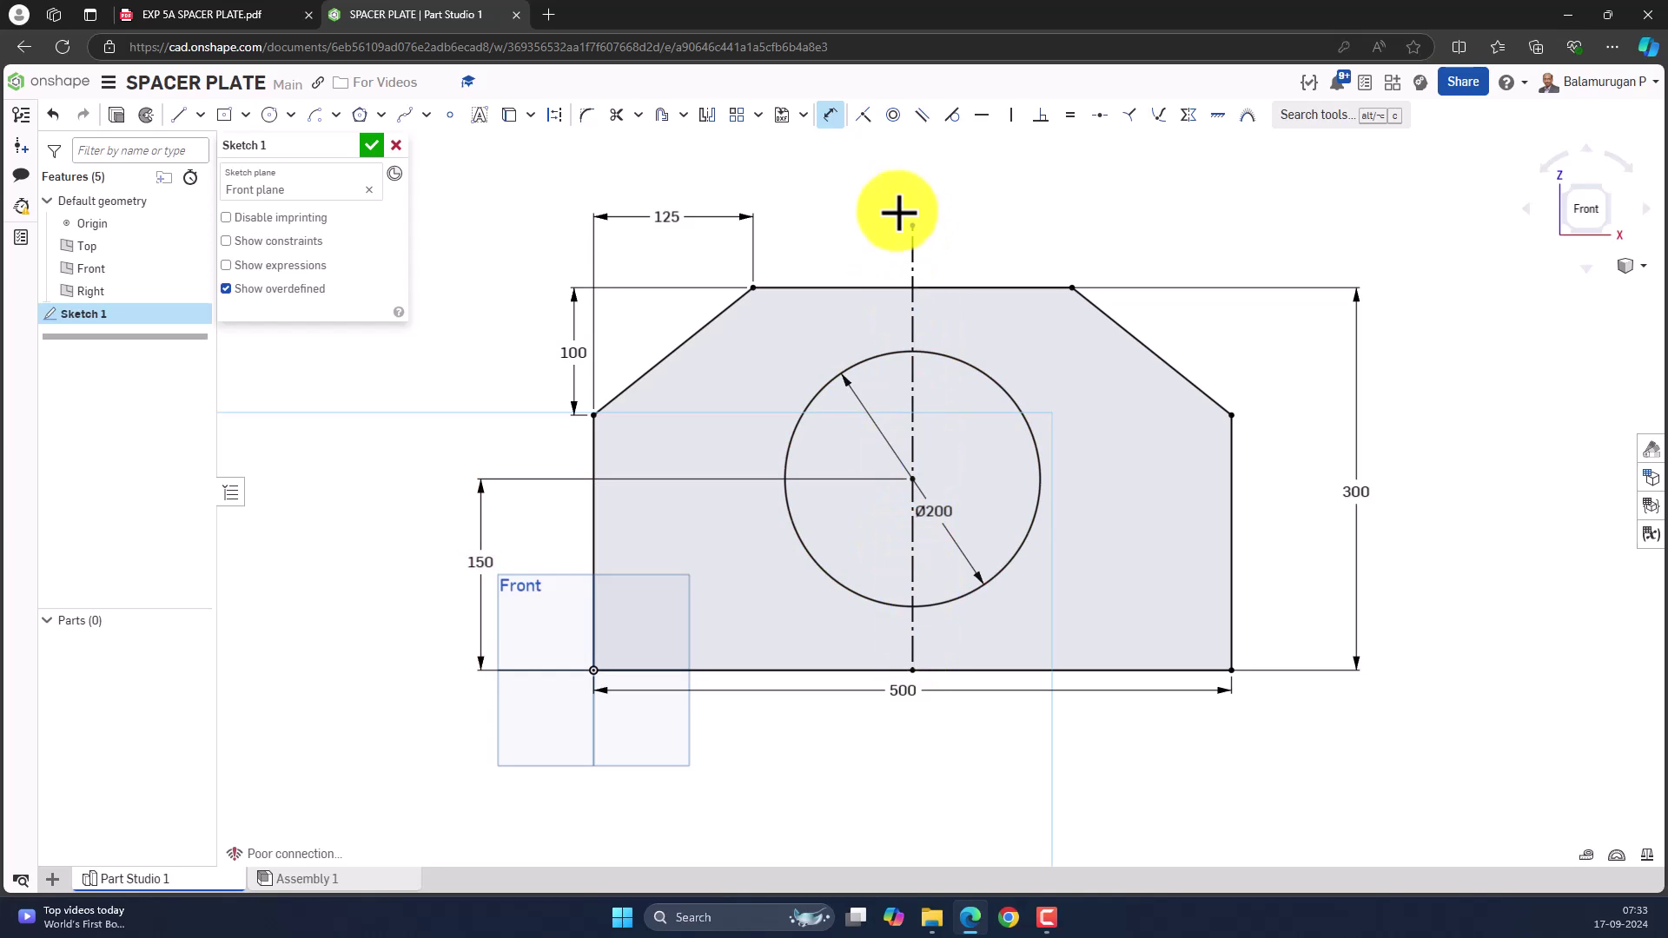
click(964, 670)
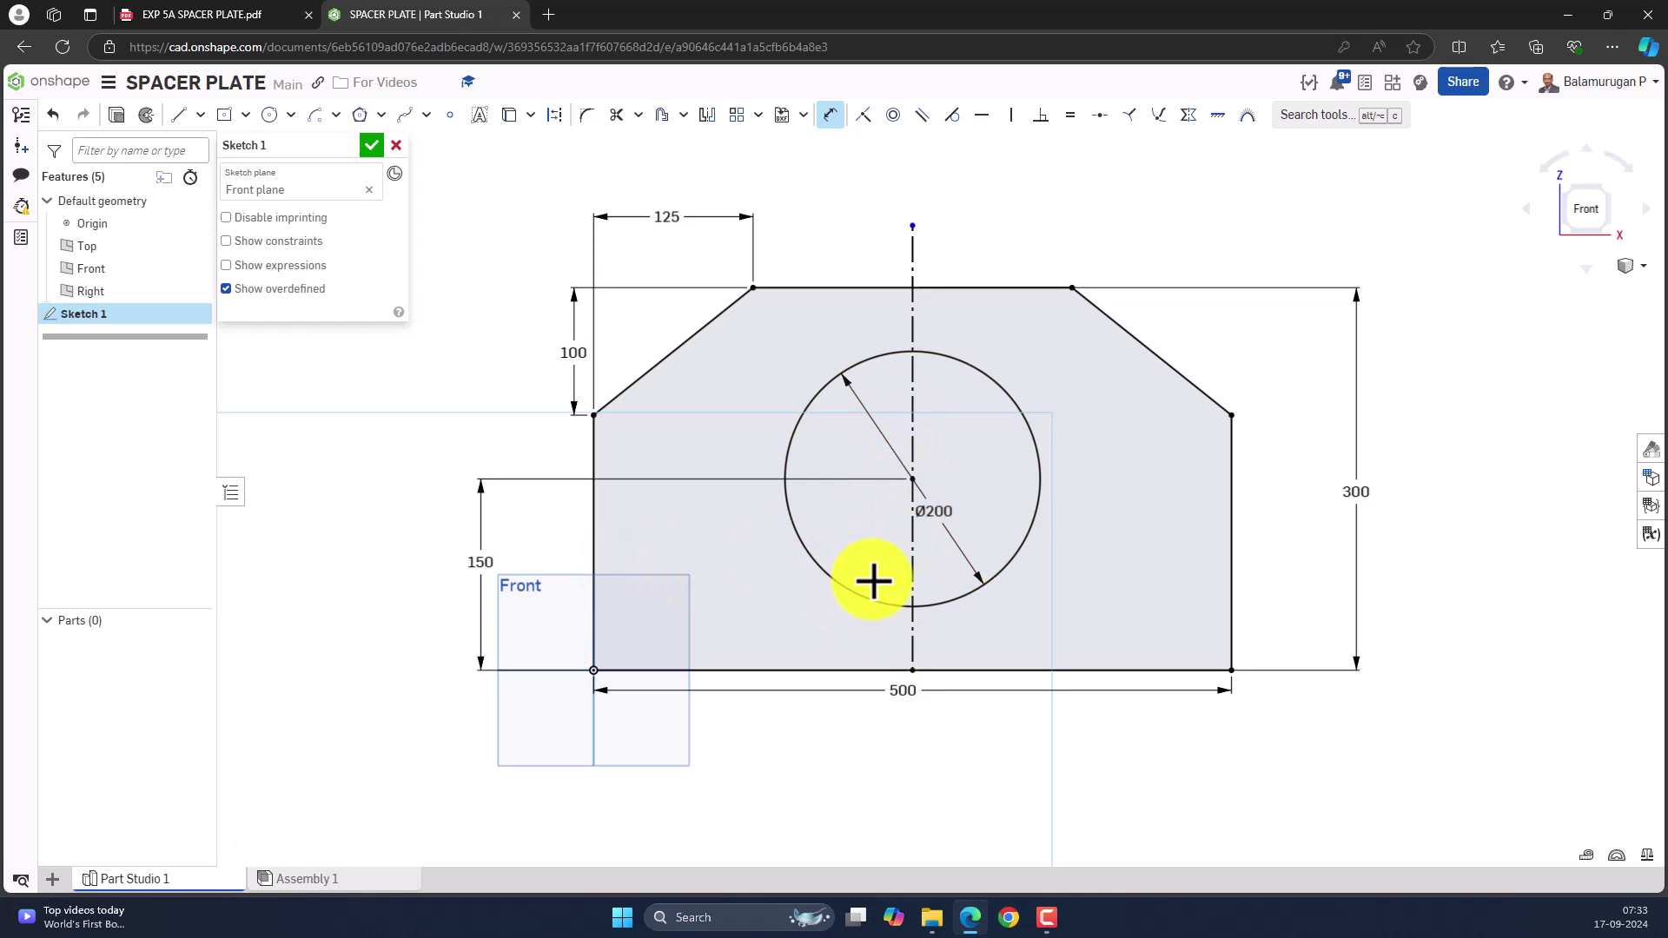
click(178, 15)
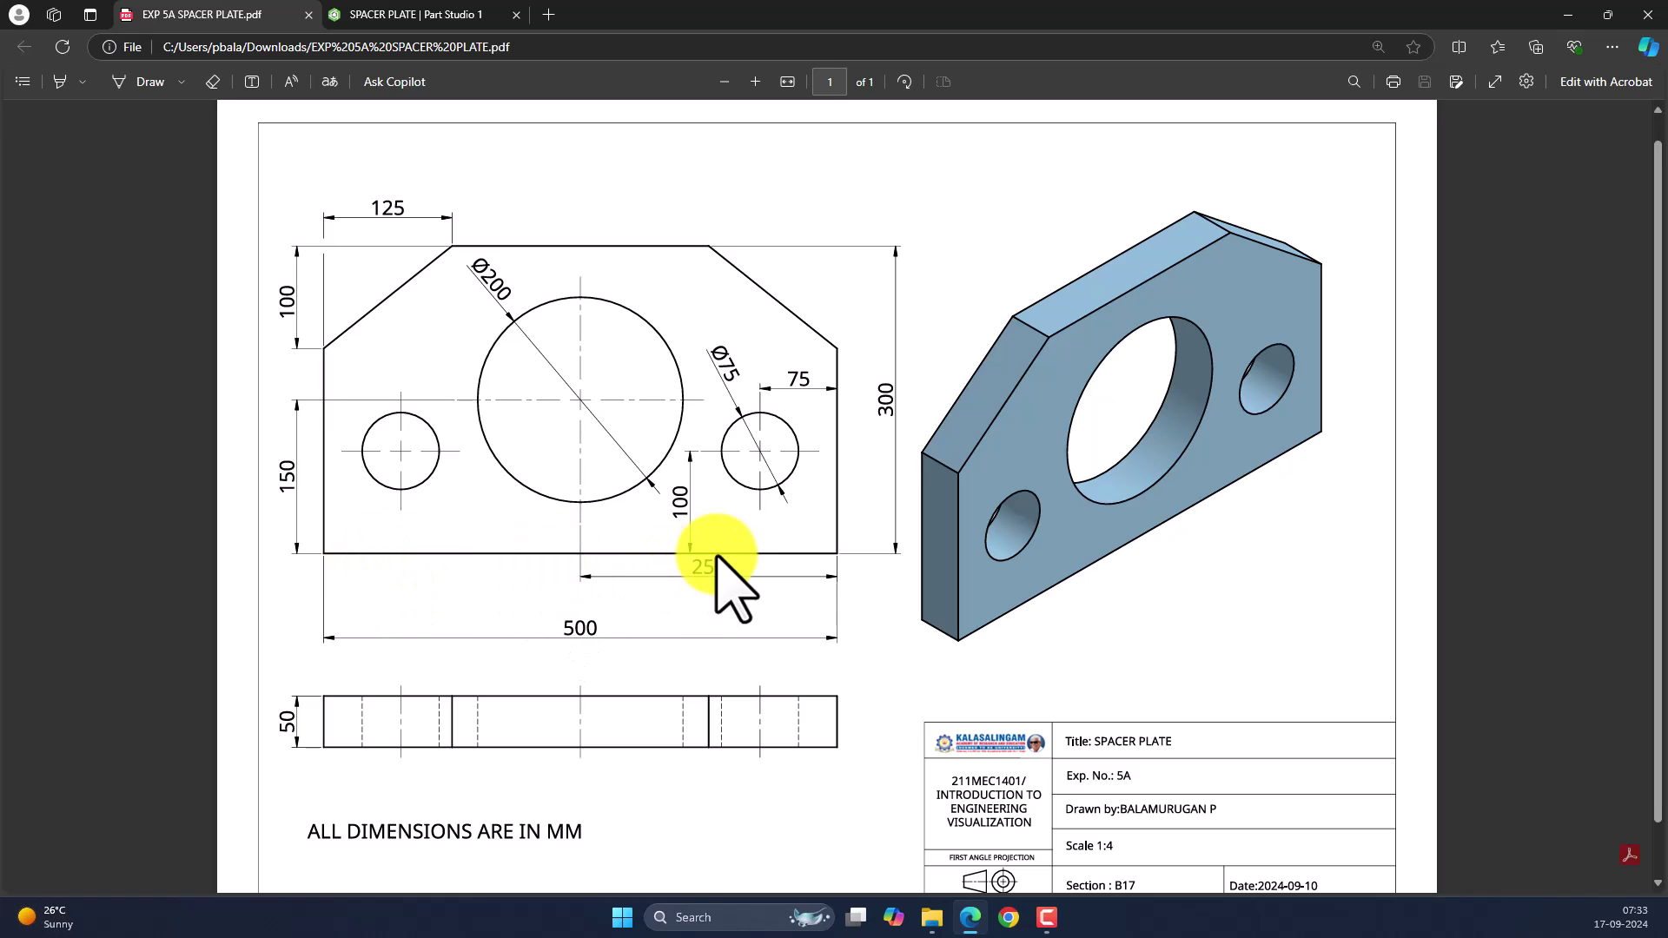
Step: Draw a Ø75 circle right of the big hole and a second circle to its left
click(435, 15)
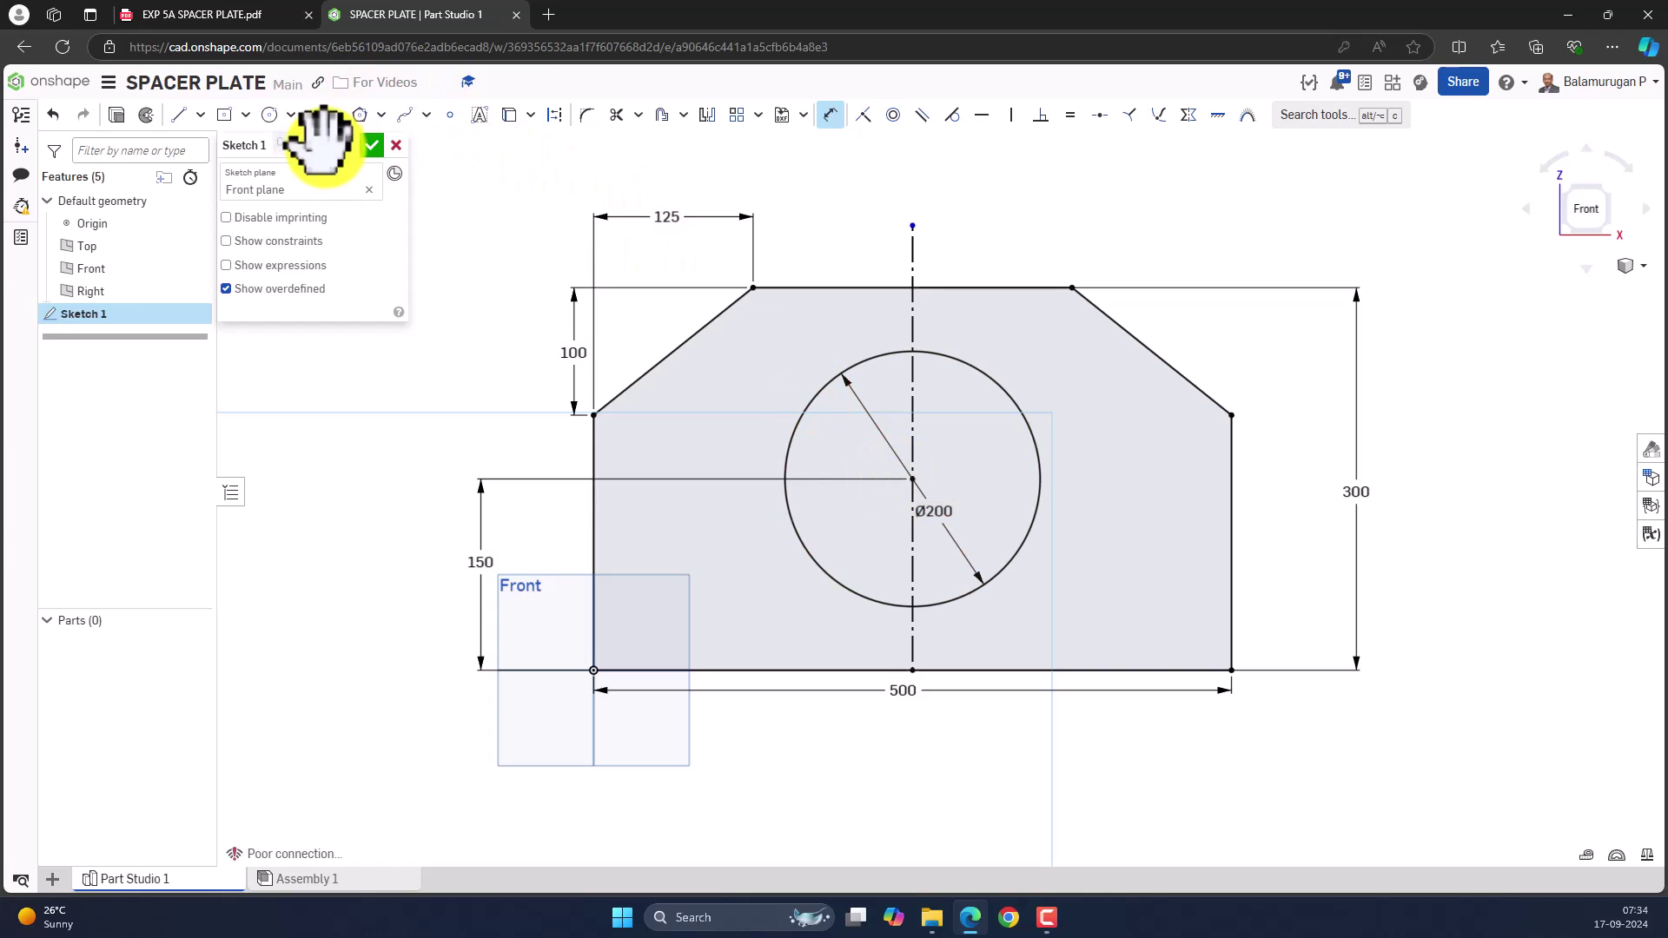
click(233, 15)
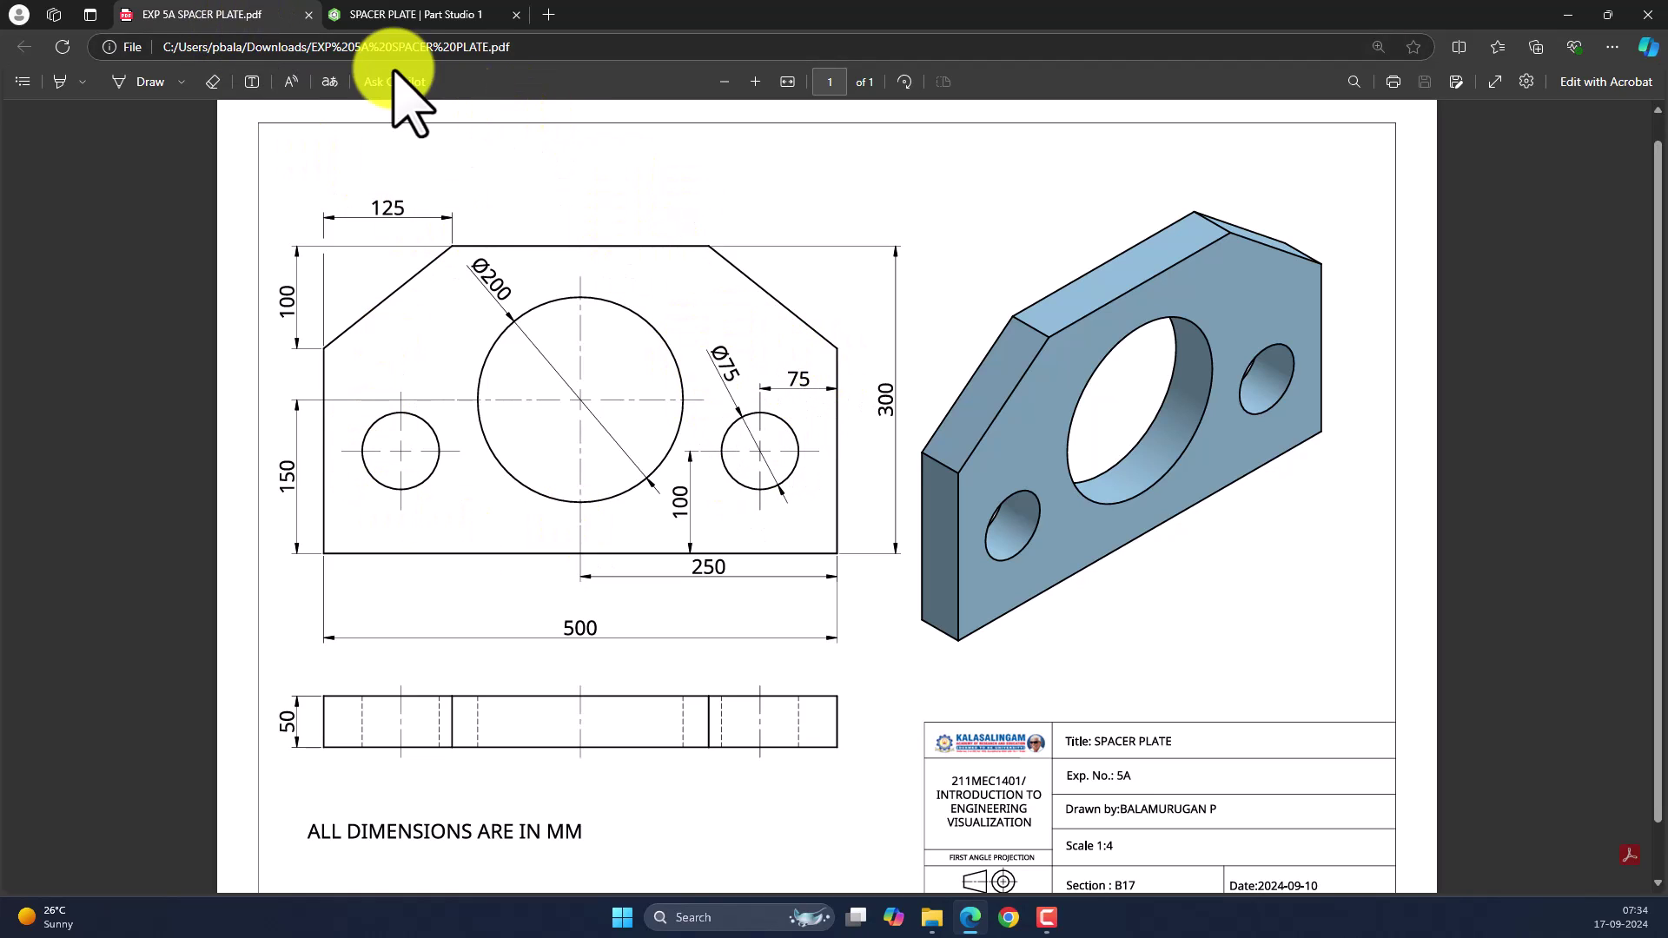
click(451, 15)
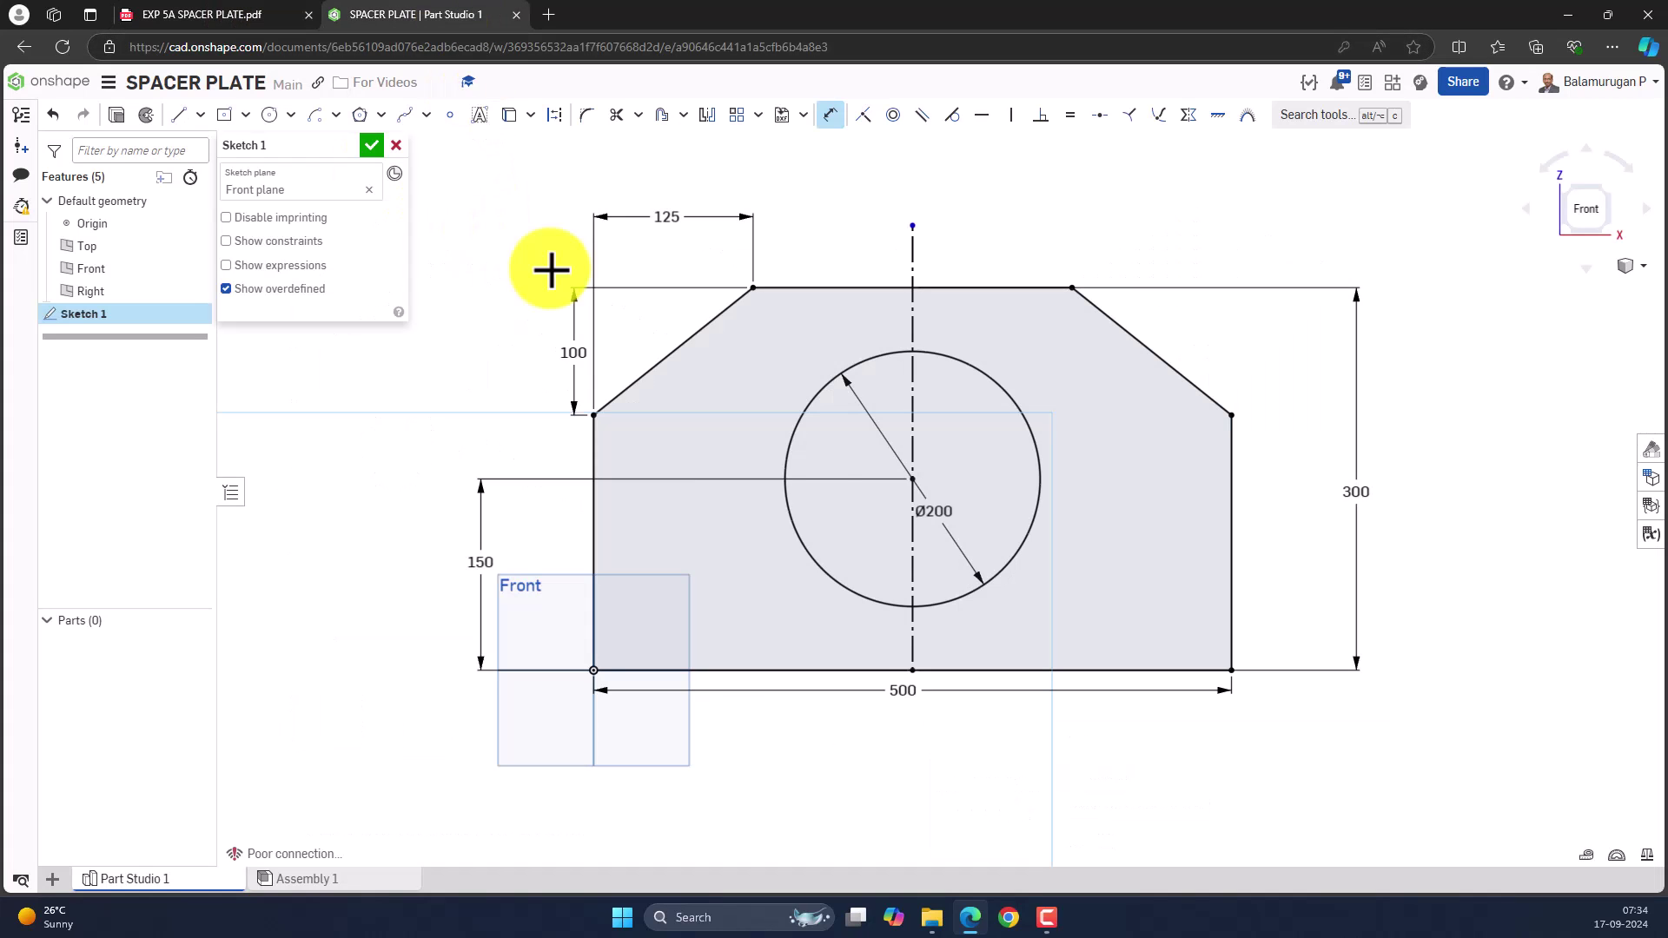
click(269, 115)
click(1135, 523)
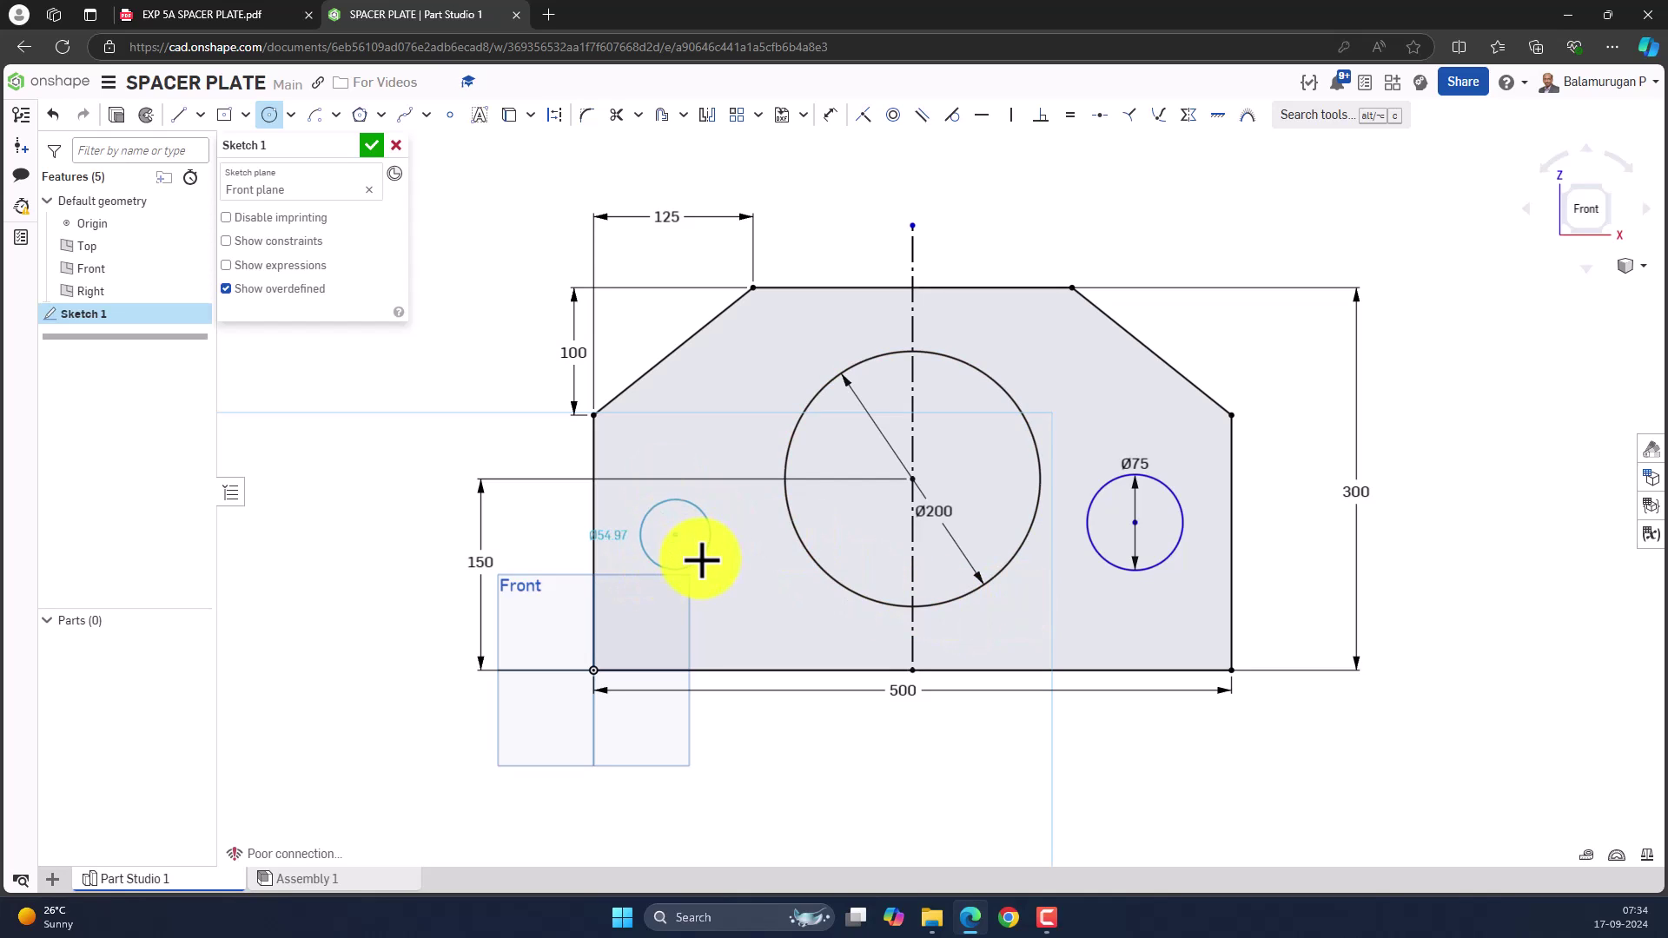
click(702, 560)
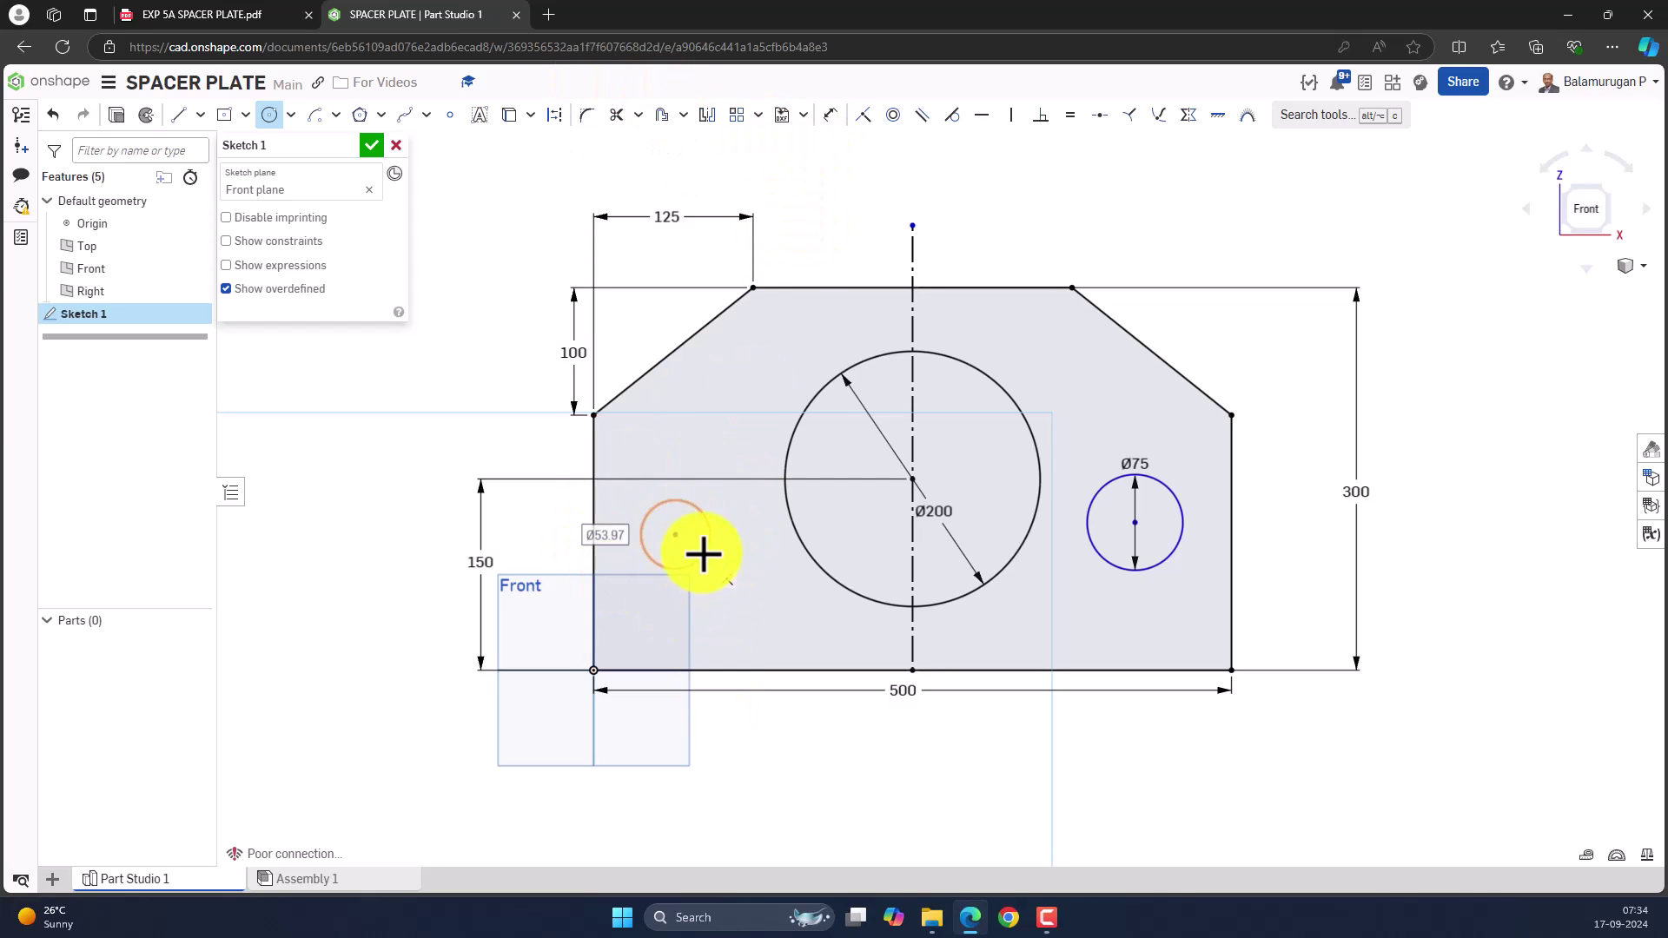
key(Escape)
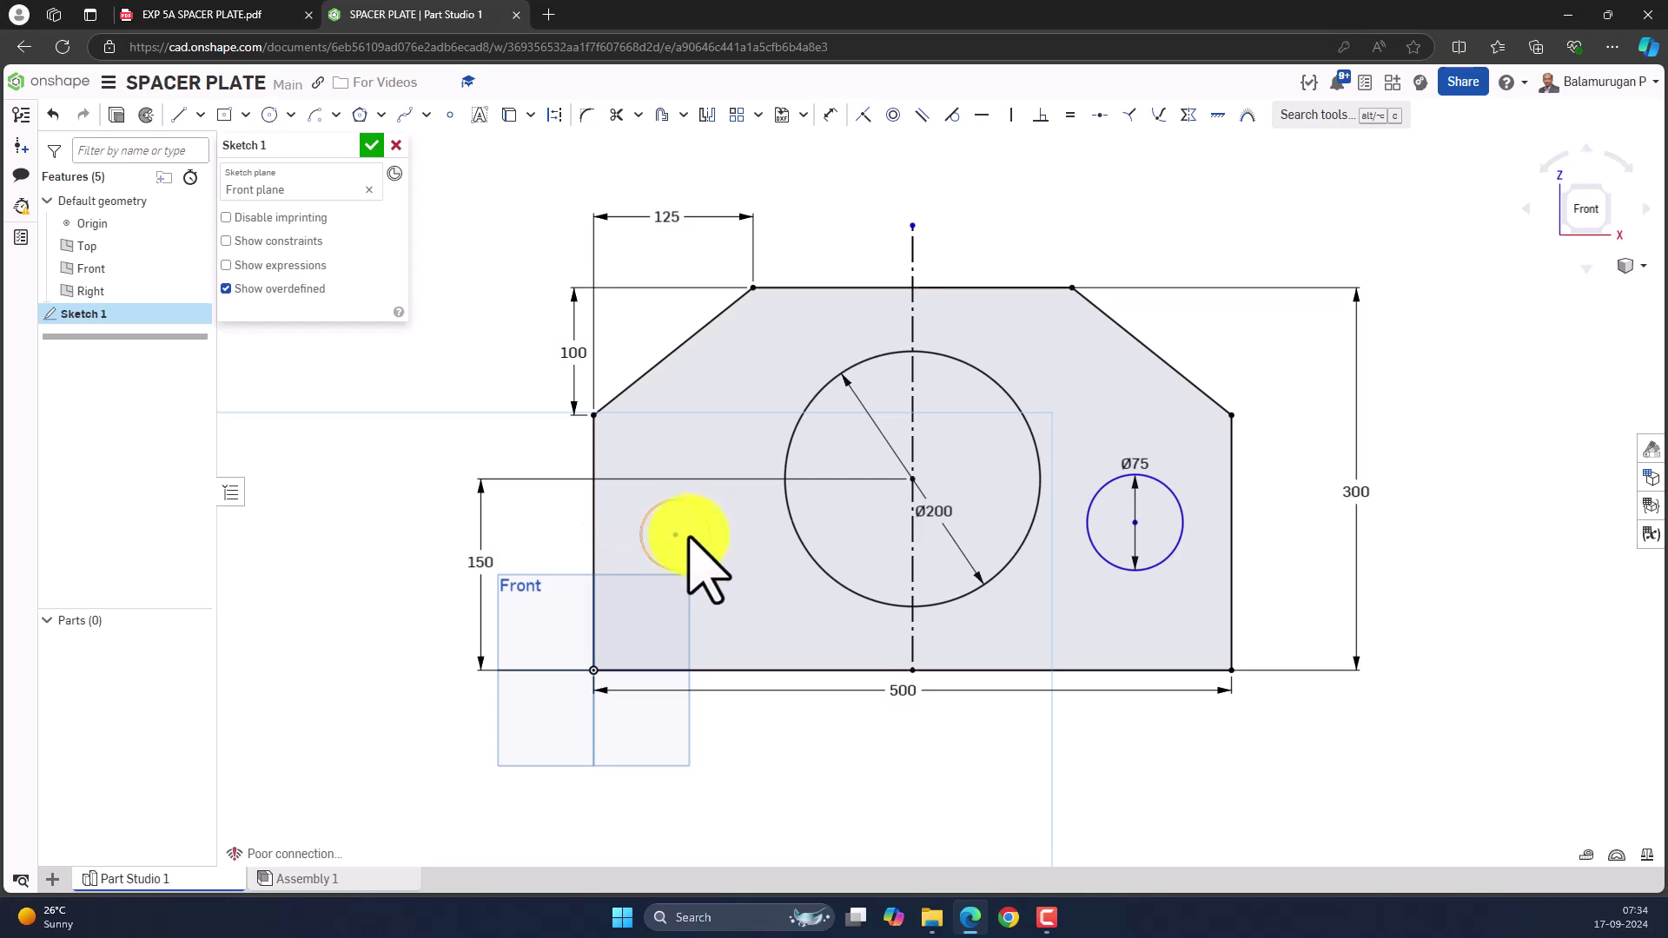
click(630, 593)
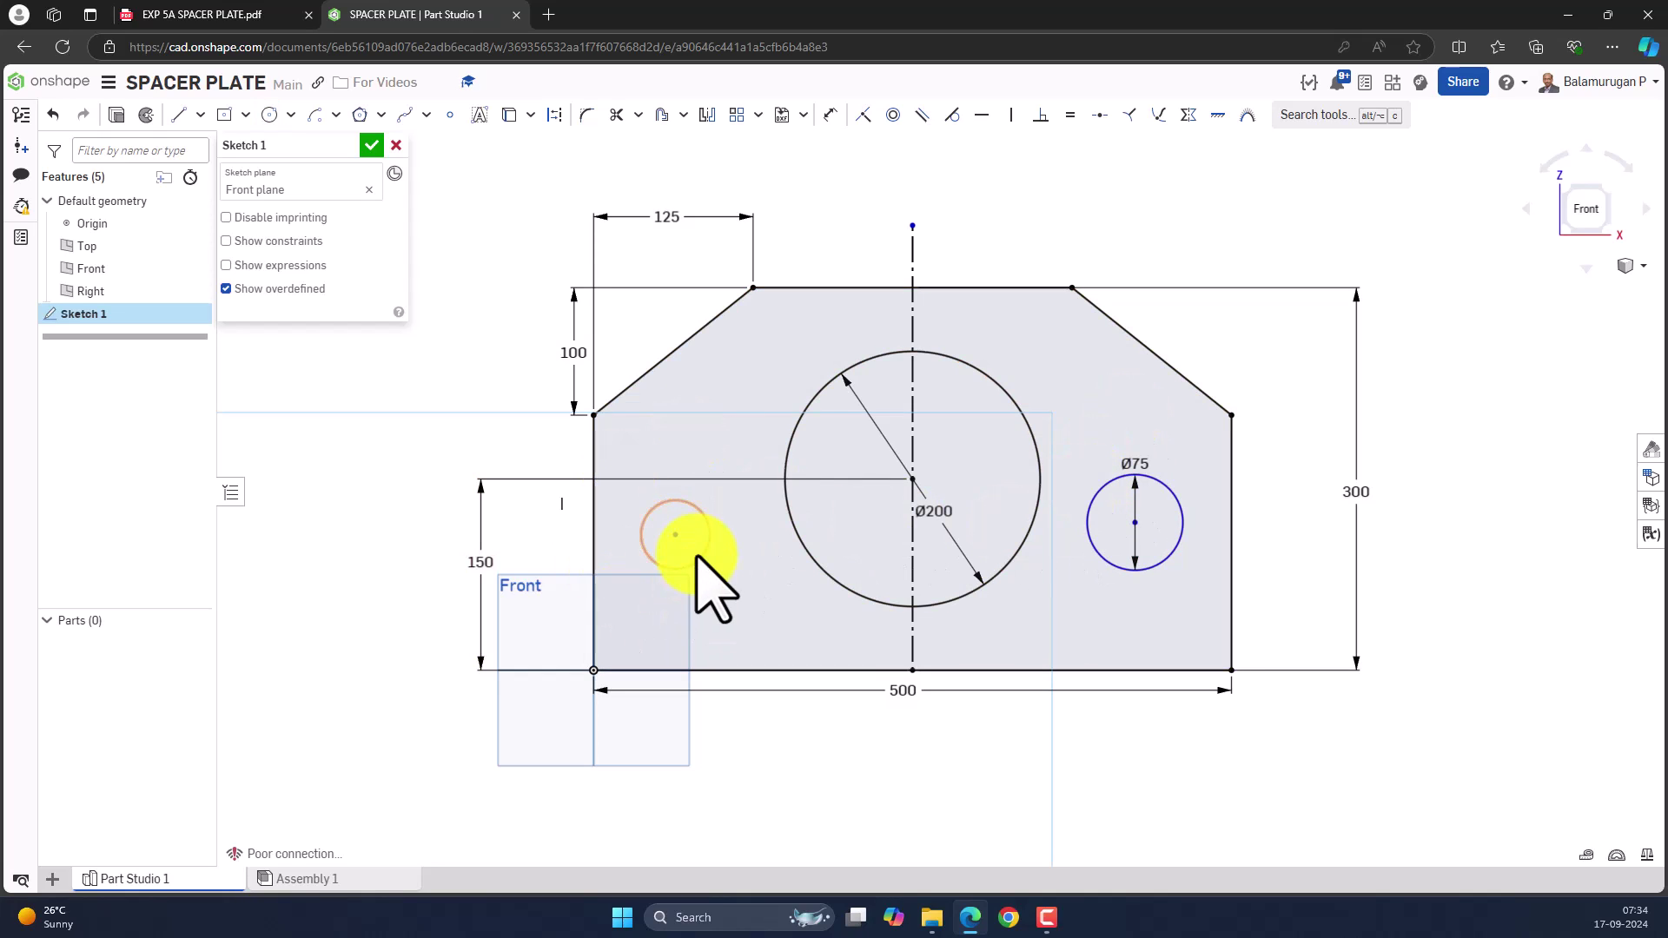
click(912, 286)
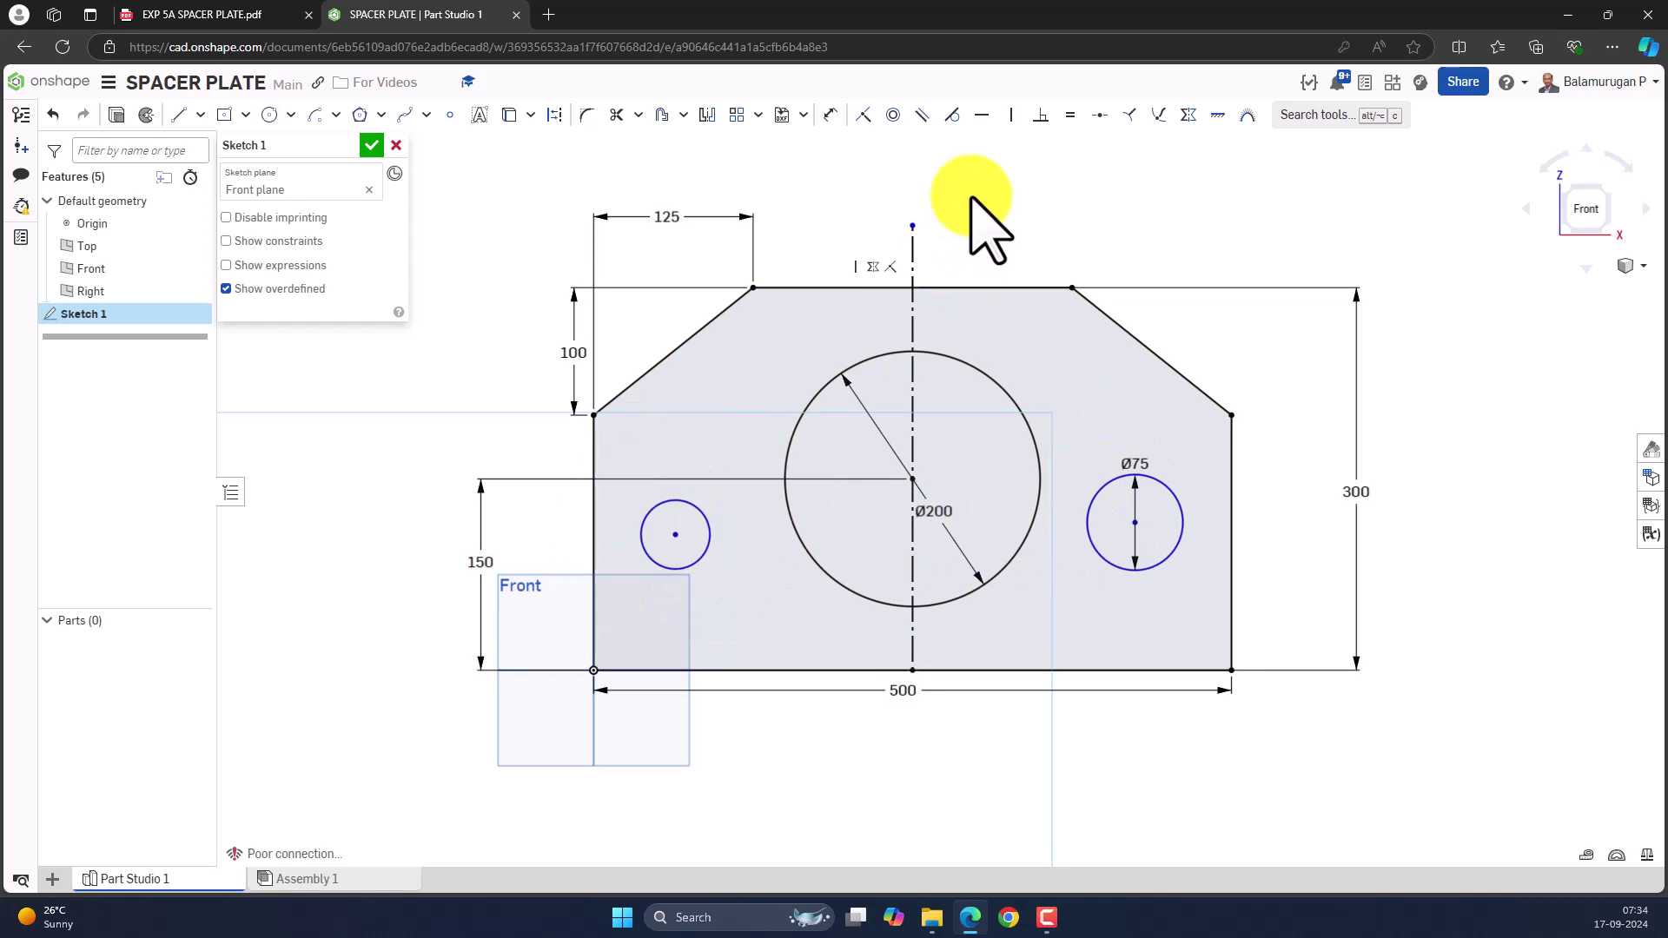
Step: Apply Equal so the left circle matches the Ø75 circle, then select the right chamfer line
click(1069, 116)
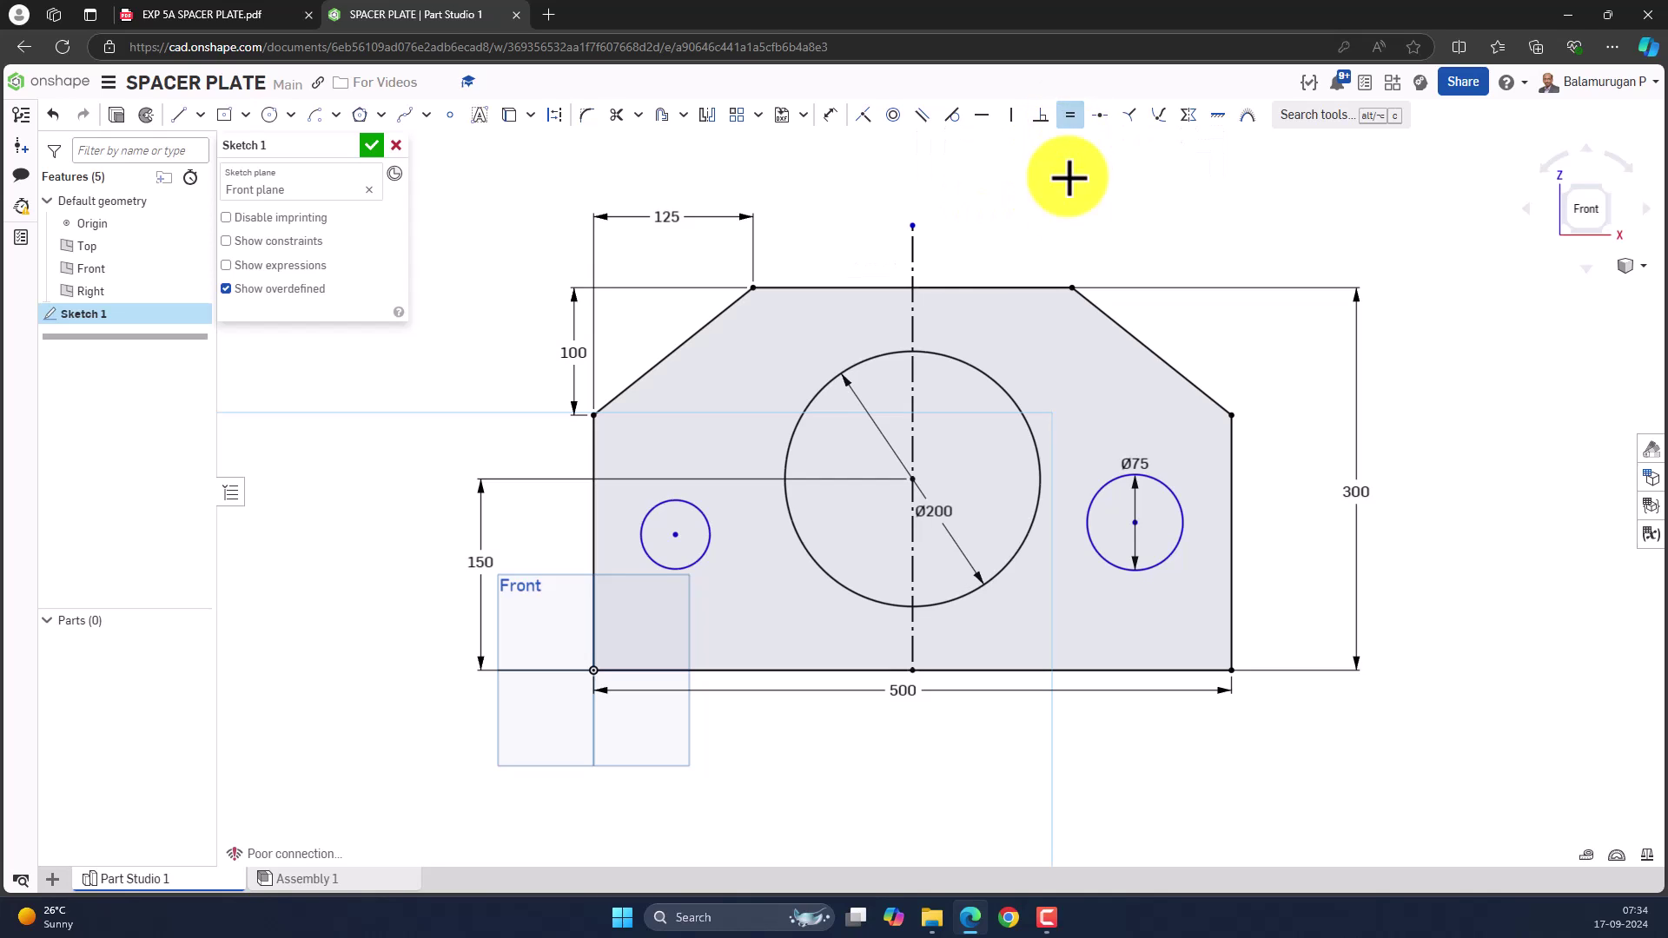
click(1105, 487)
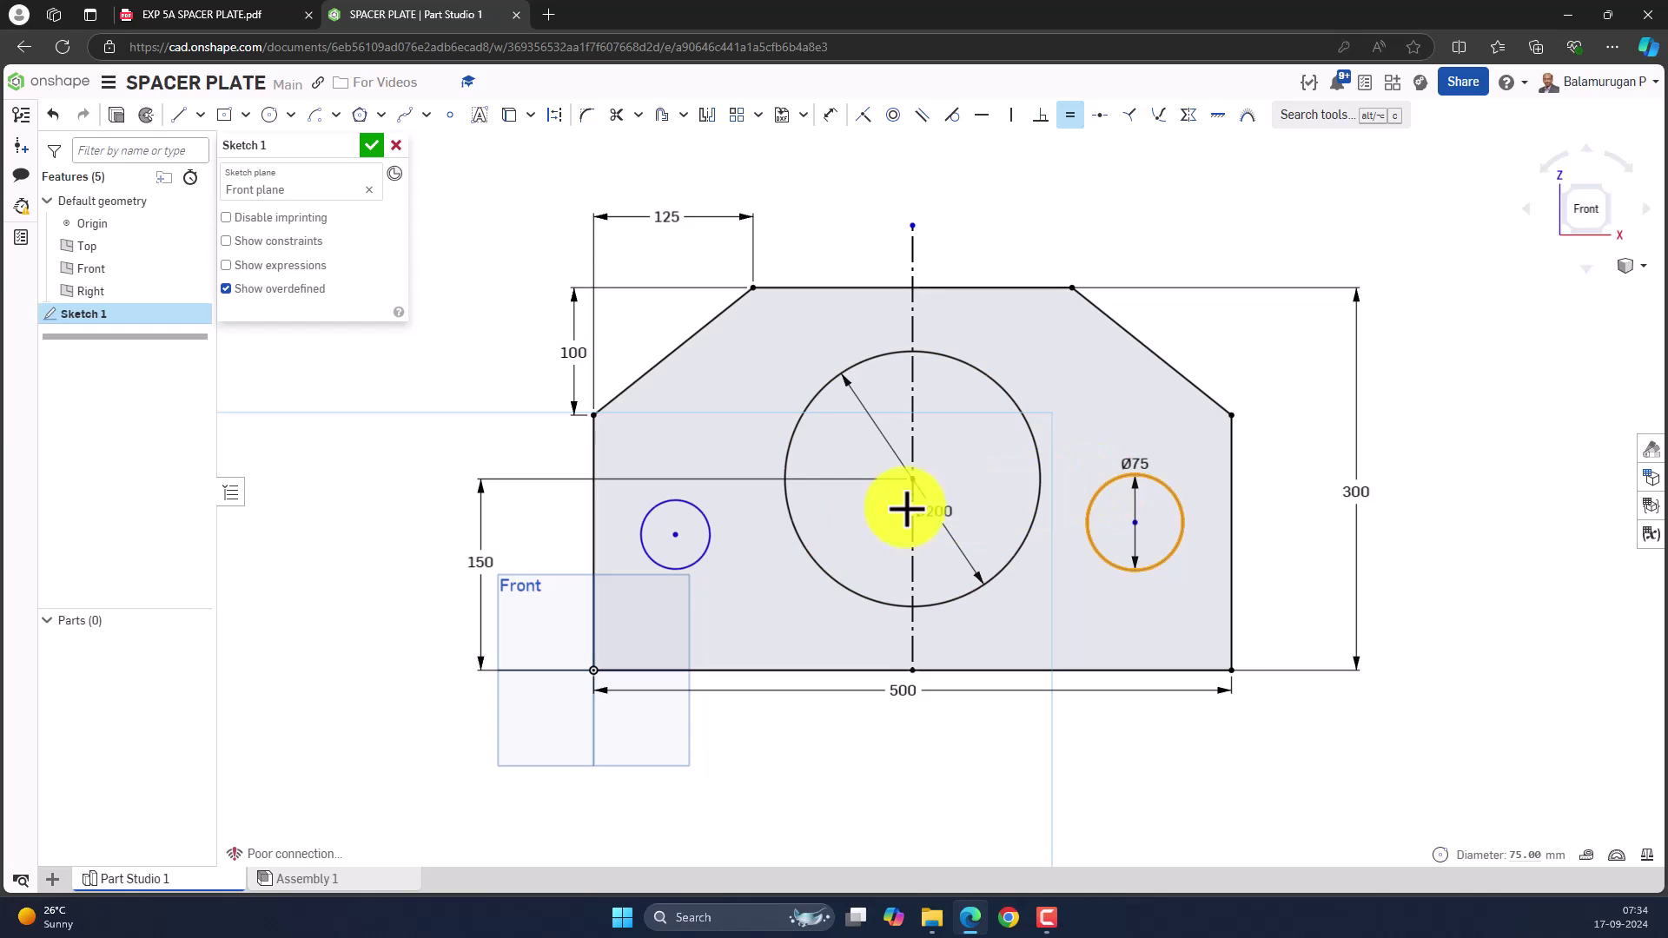
click(710, 523)
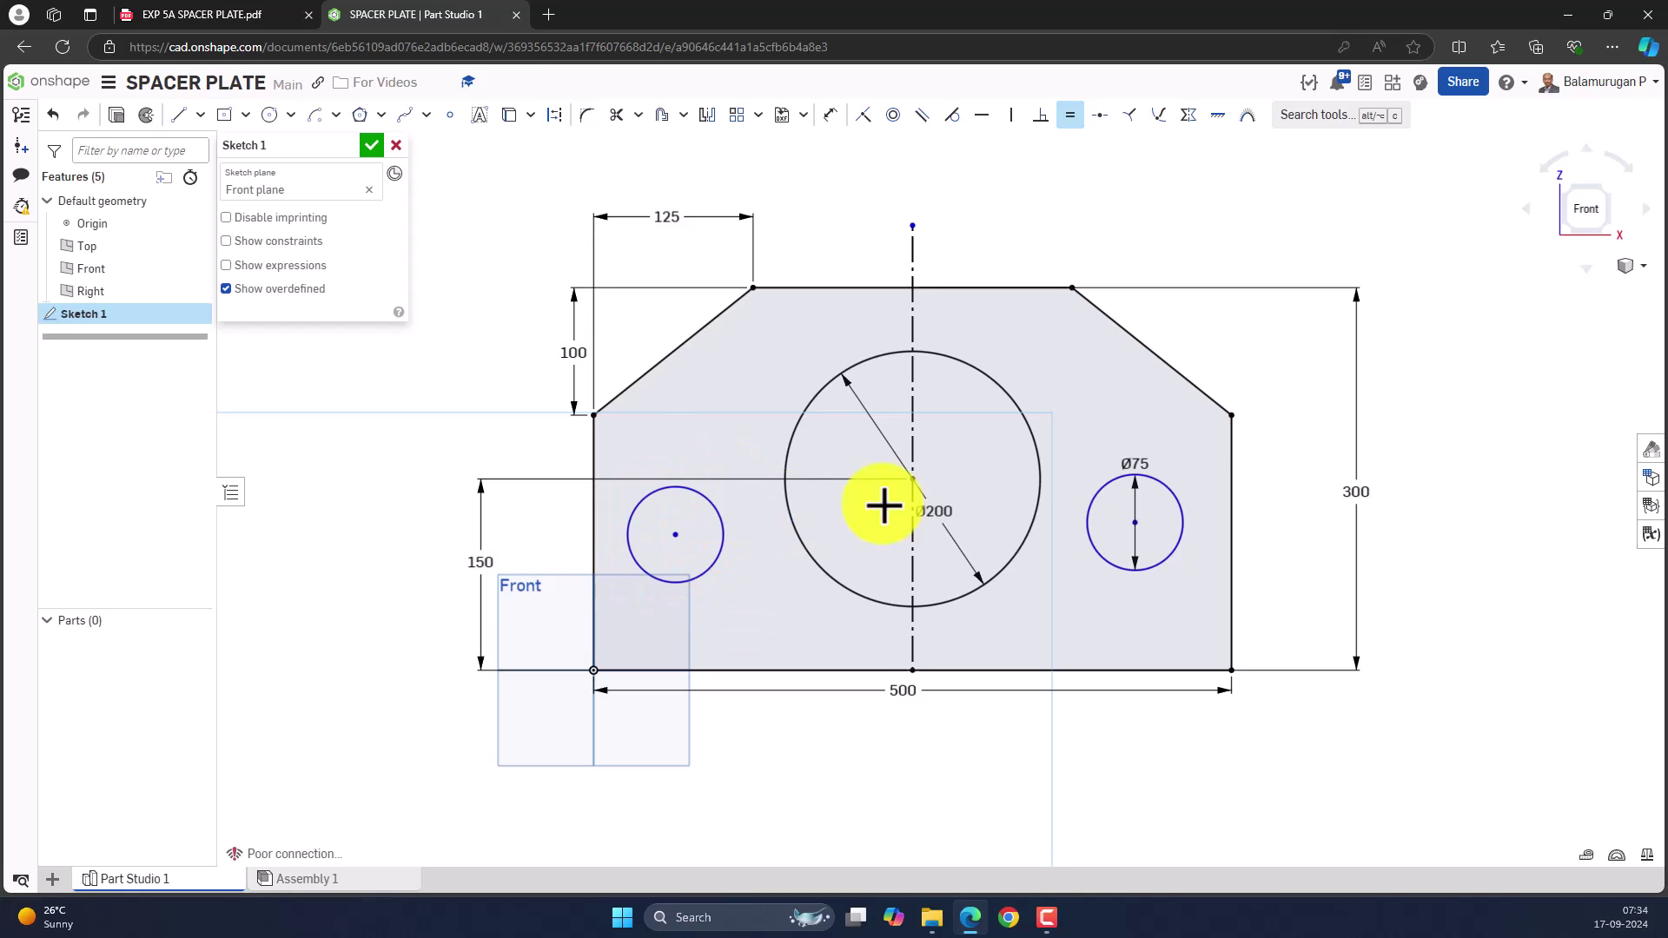
click(1225, 409)
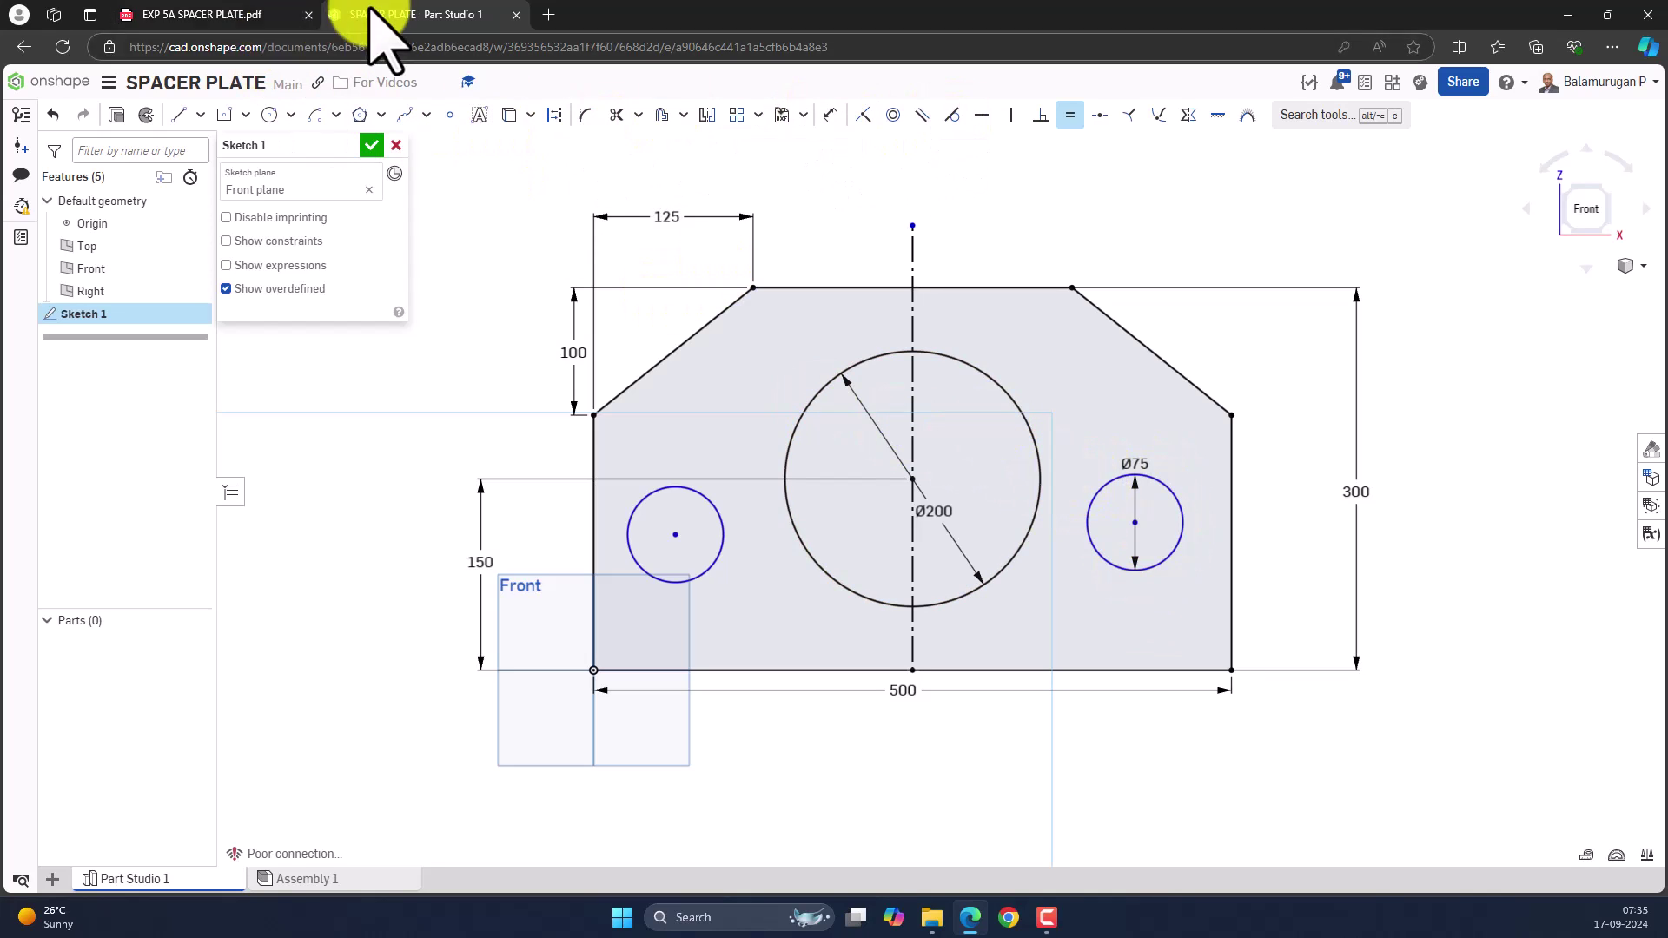
Step: Dimension the Ø75 circle's centre 75 mm from the plate's right edge
click(222, 15)
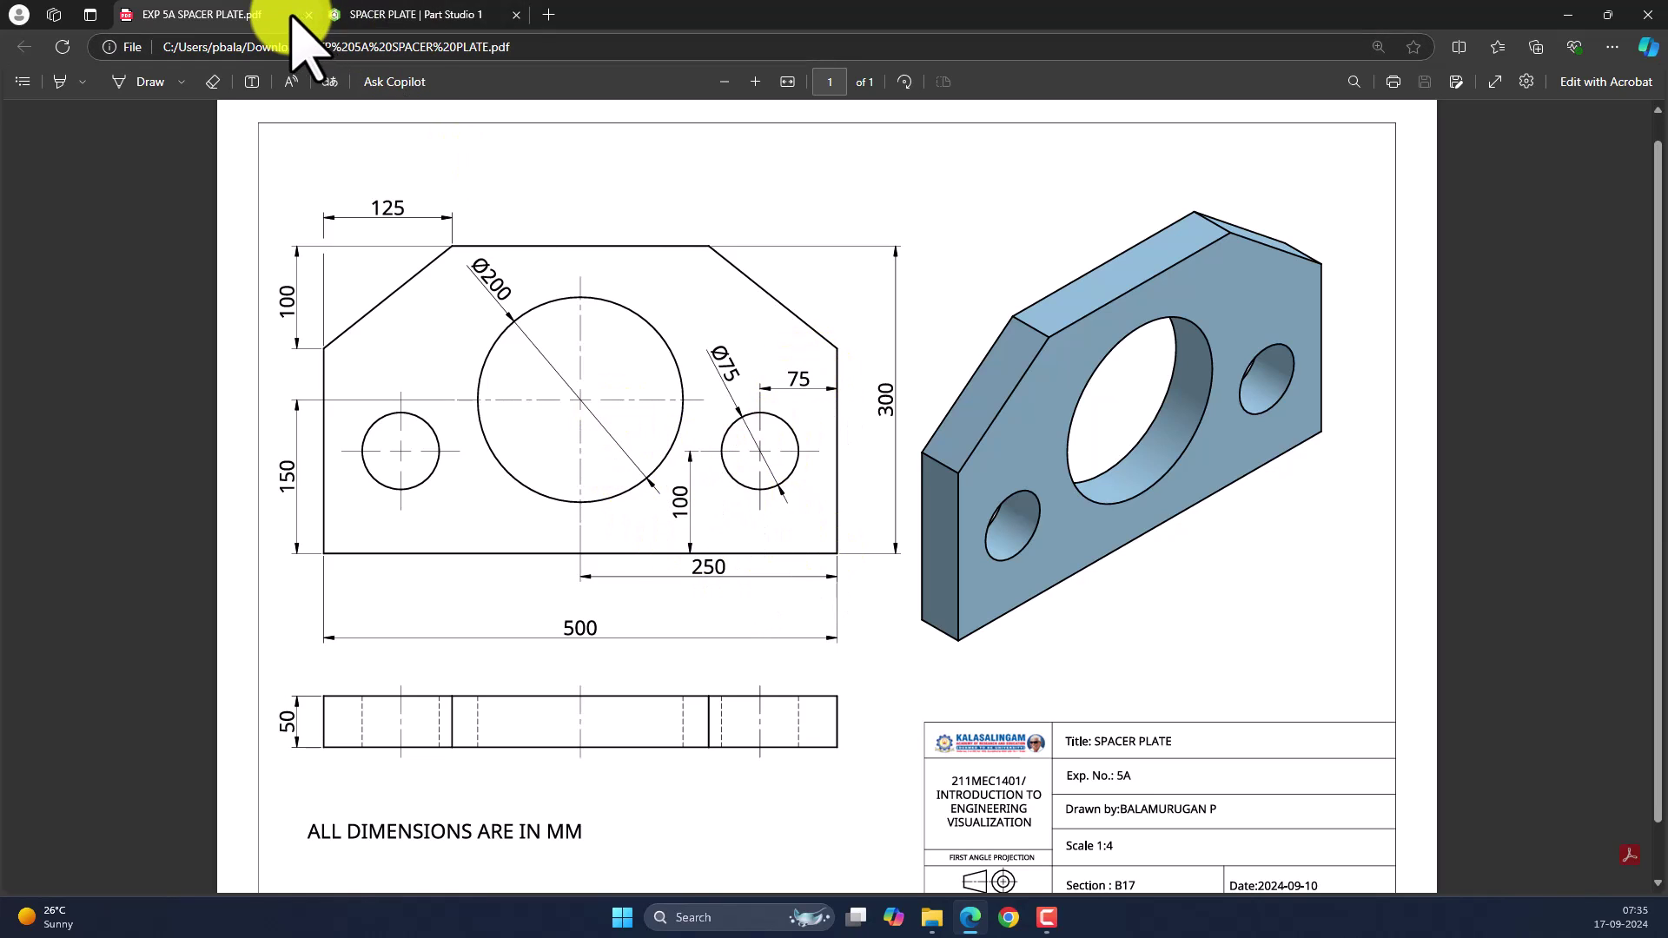
click(365, 16)
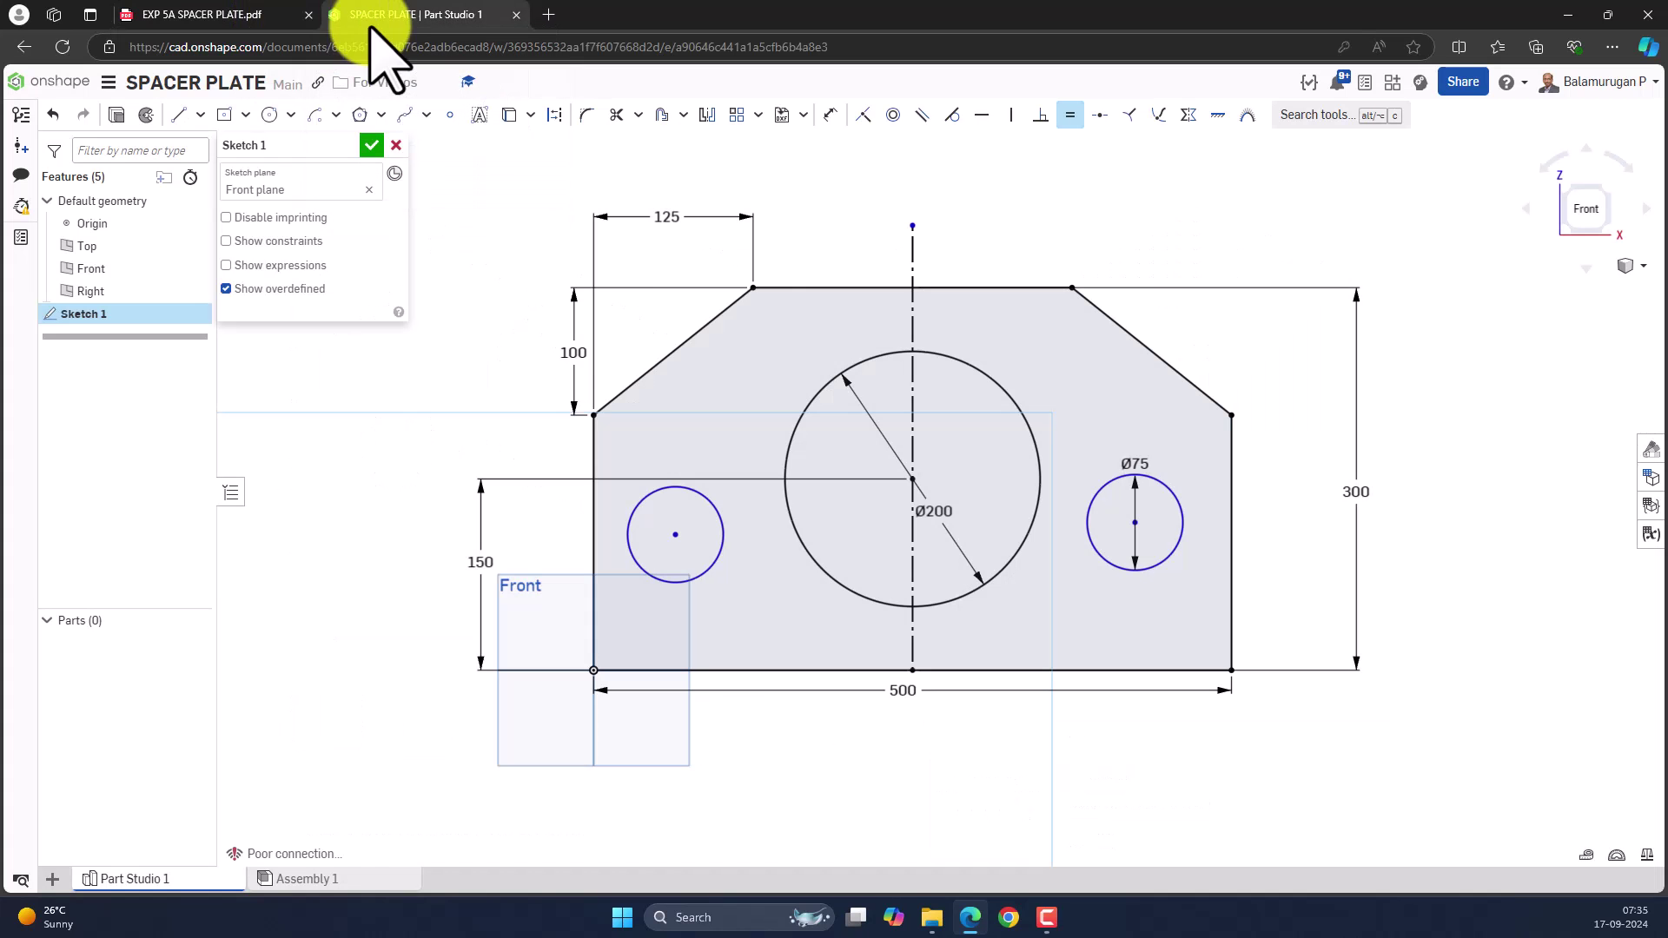
click(829, 115)
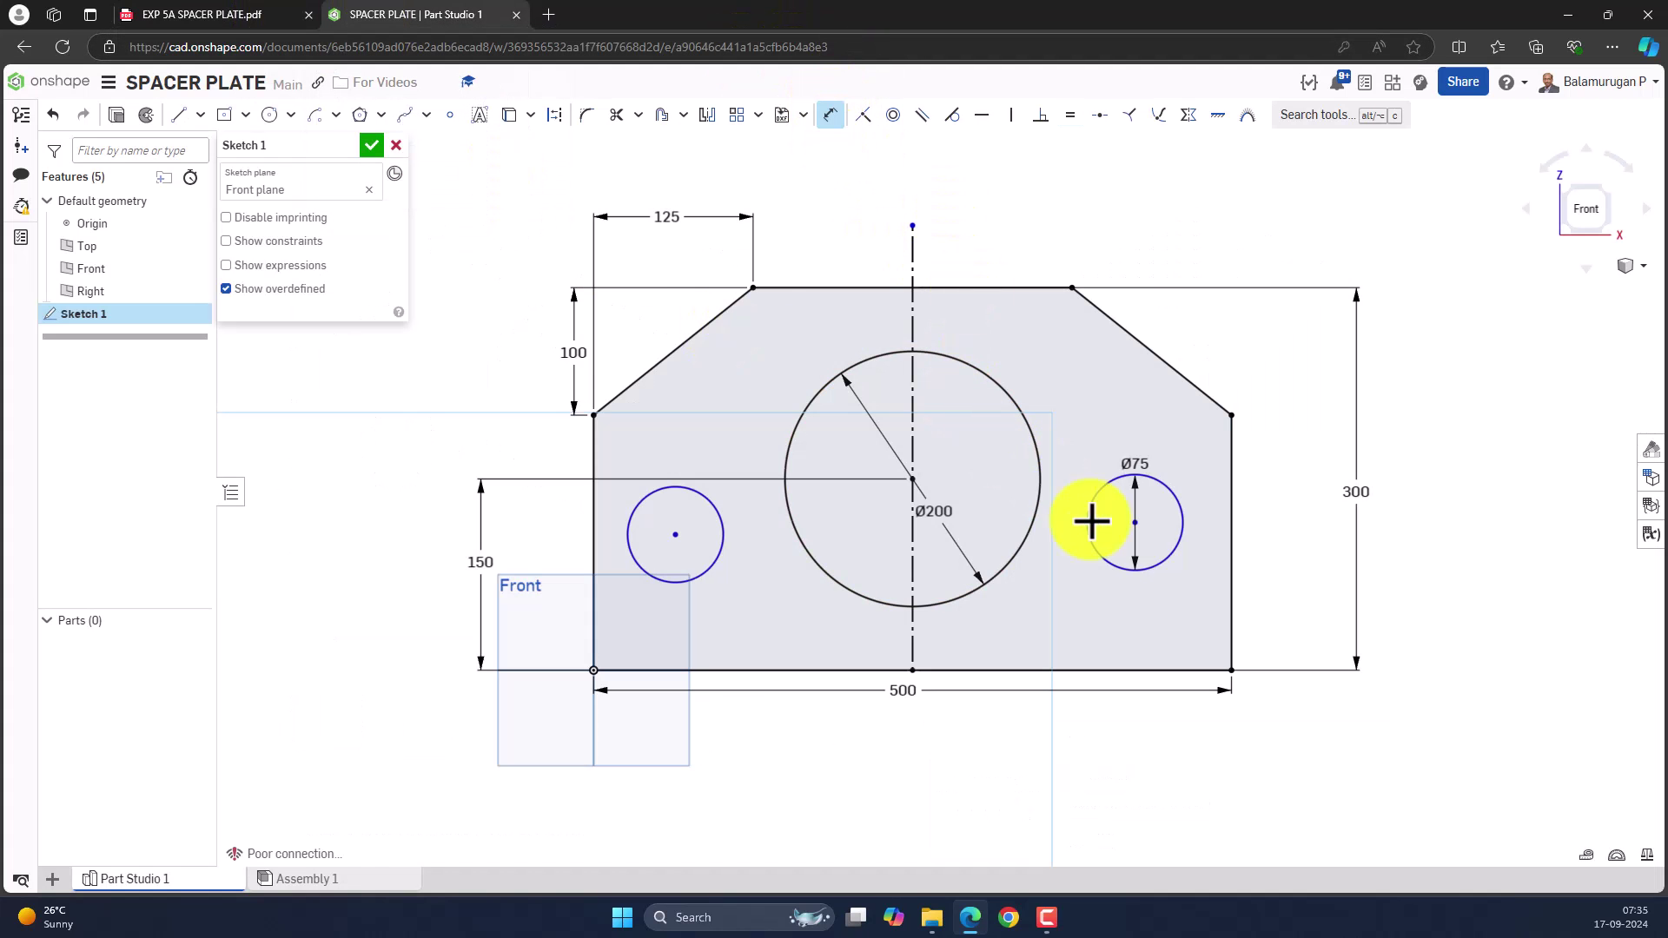
click(1136, 525)
click(1230, 471)
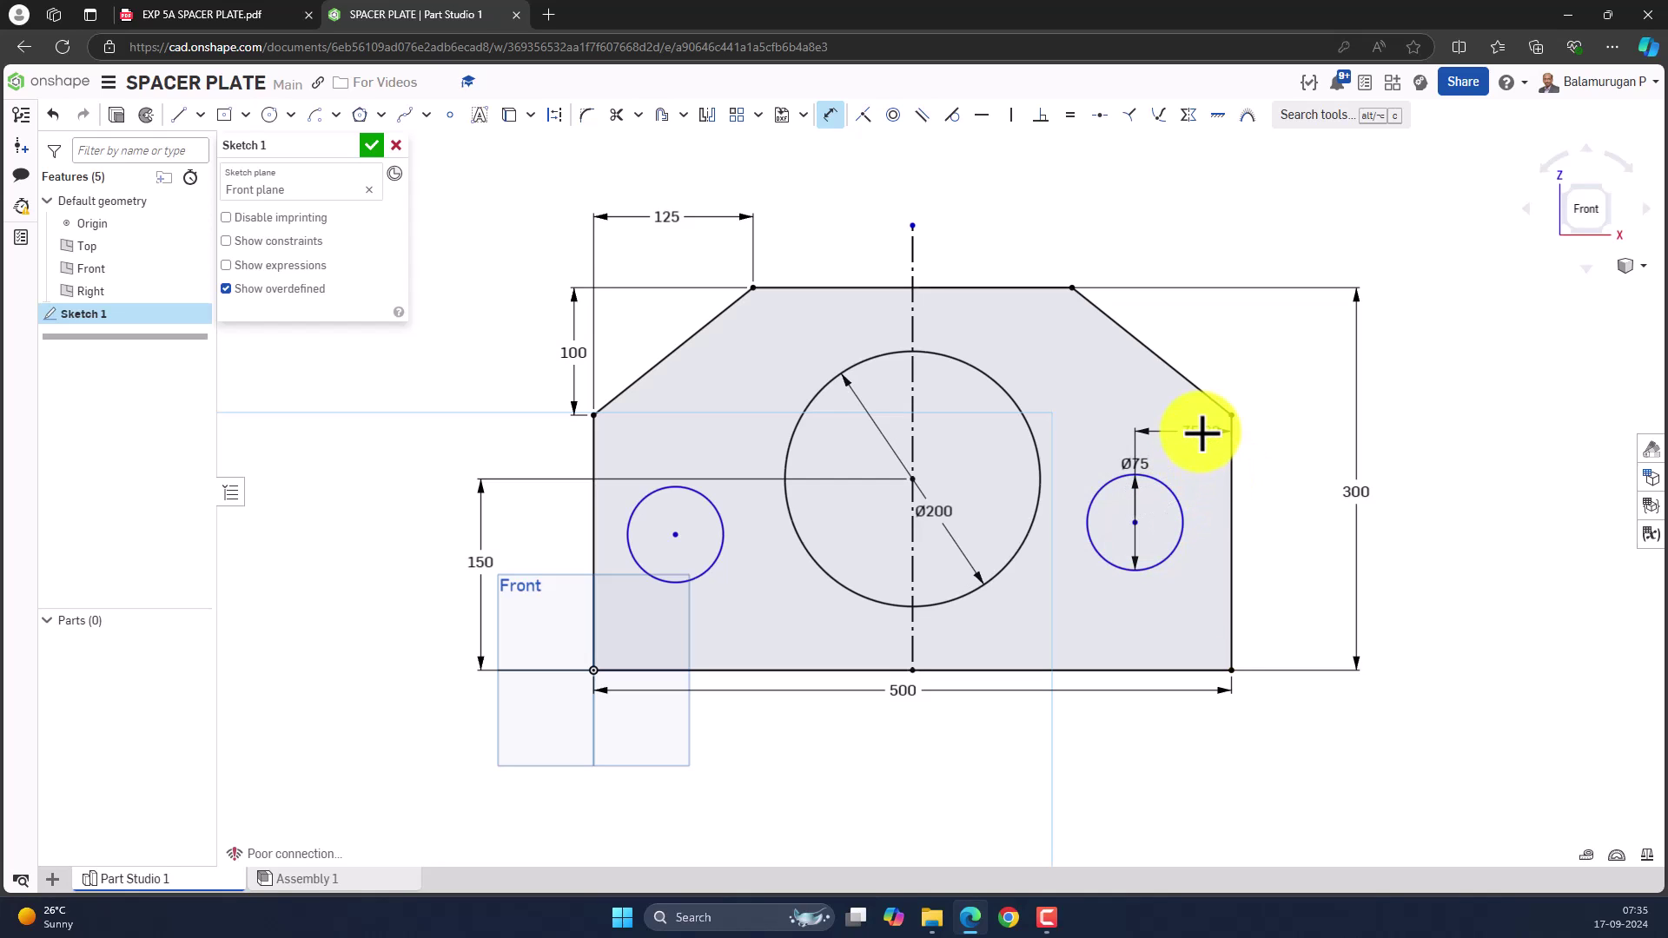
click(1182, 427)
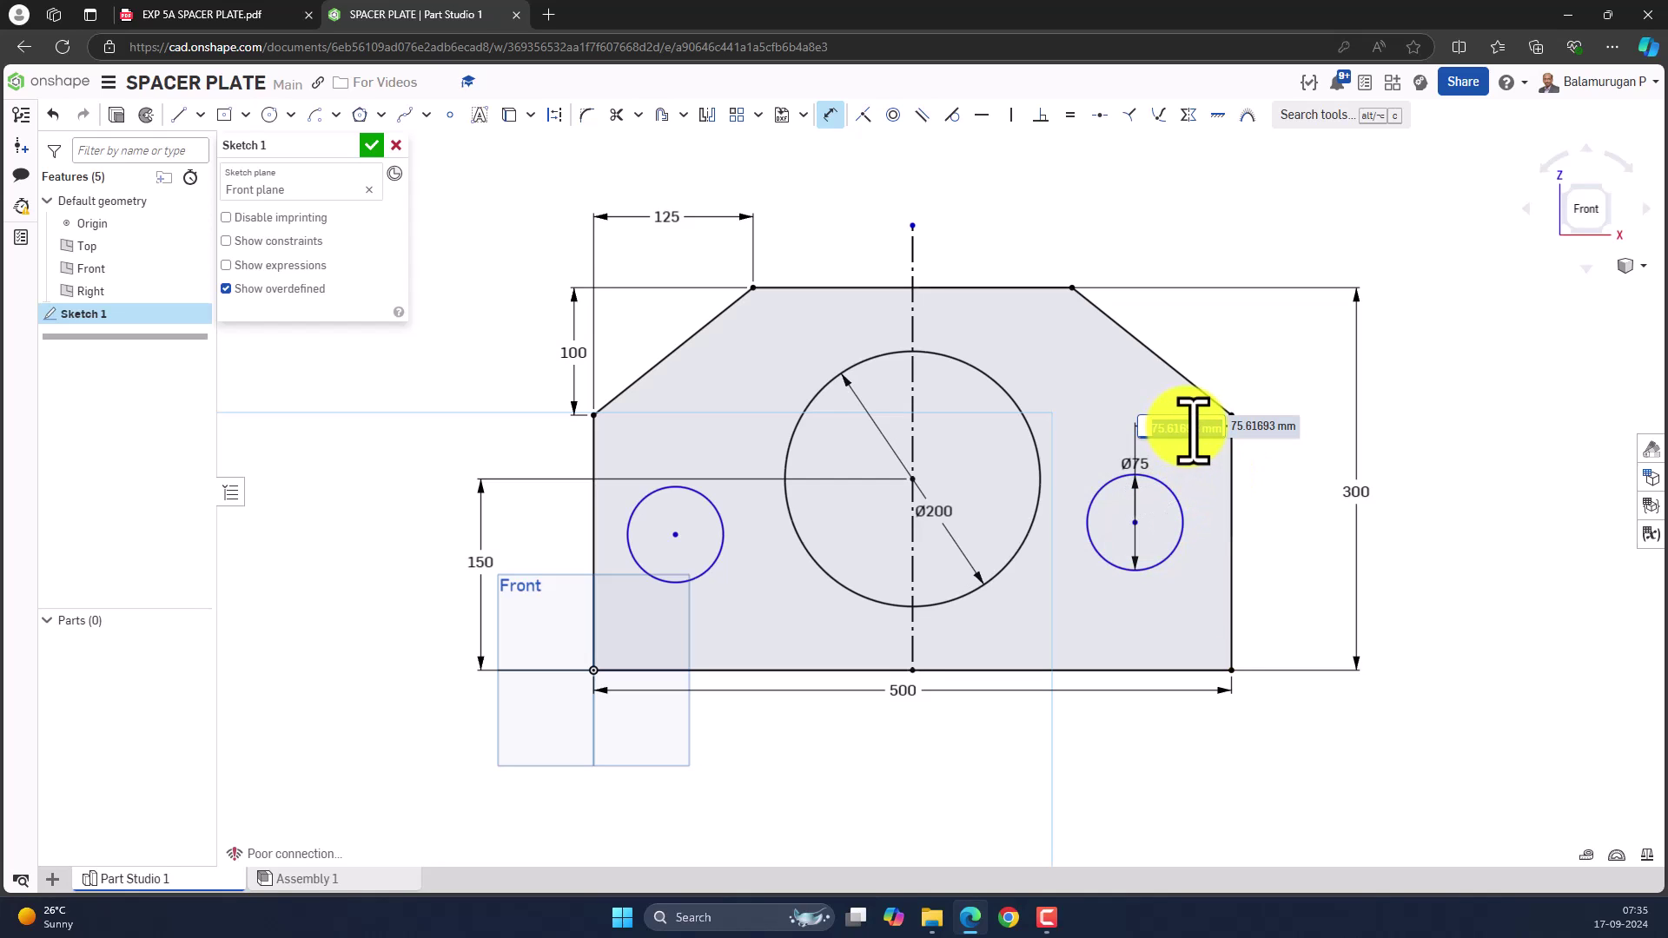
key(Return)
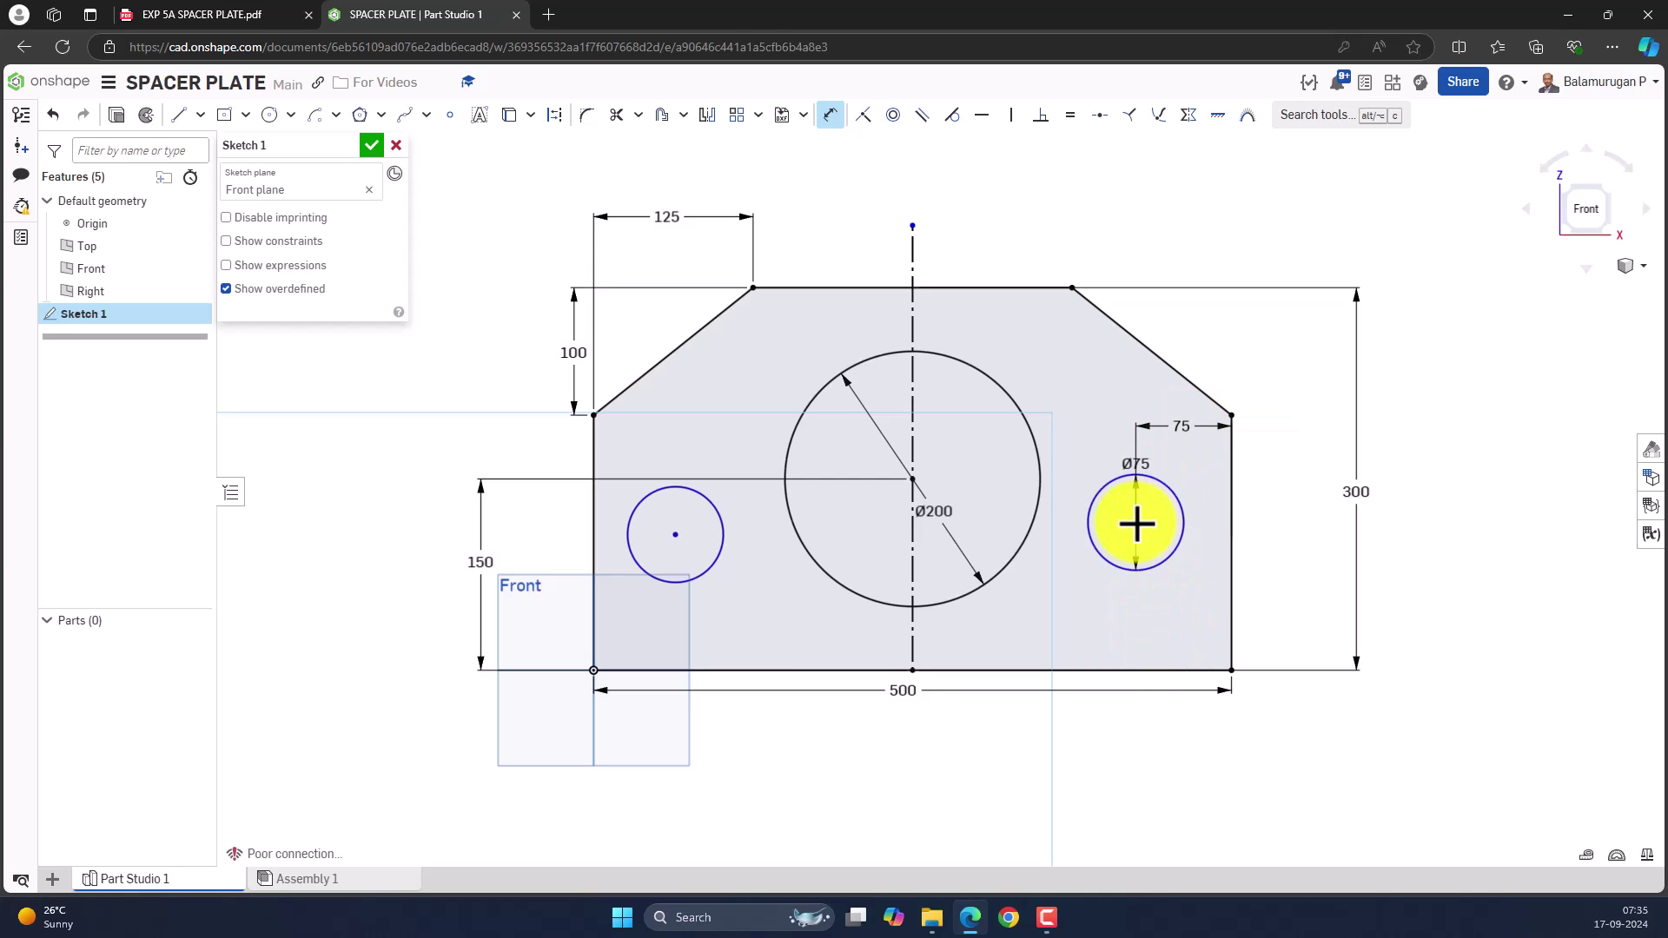
Step: Dimension the Ø75 circle's centre 100 mm above the plate's bottom edge
click(1136, 524)
click(1109, 667)
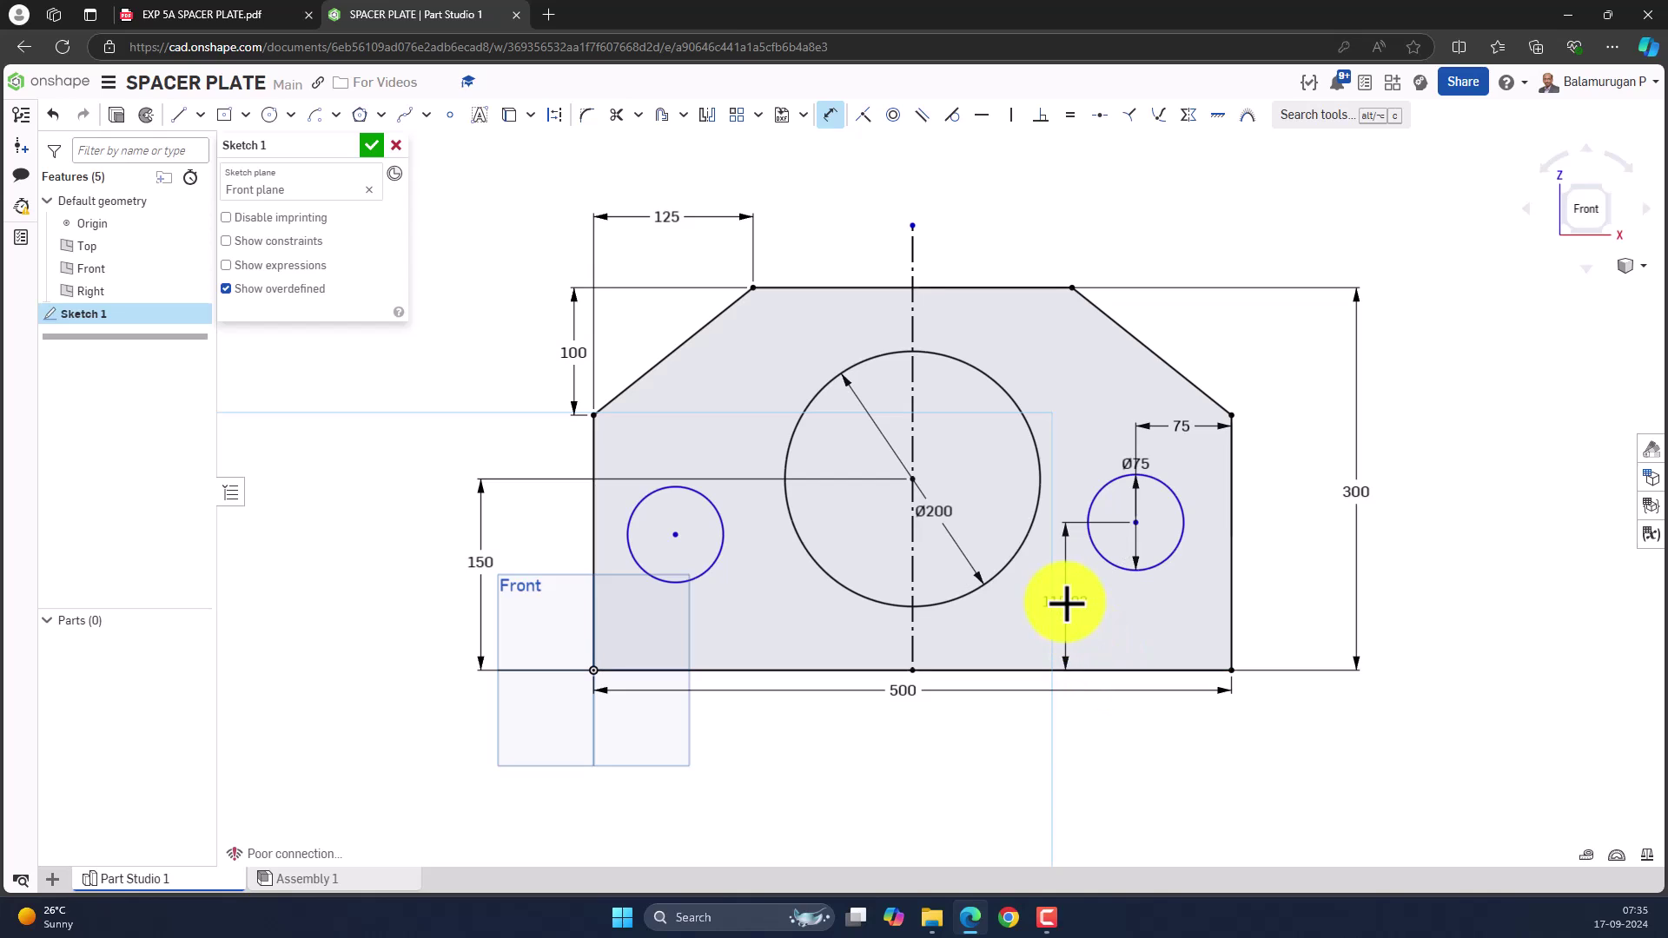
click(1063, 603)
text(100)
key(Return)
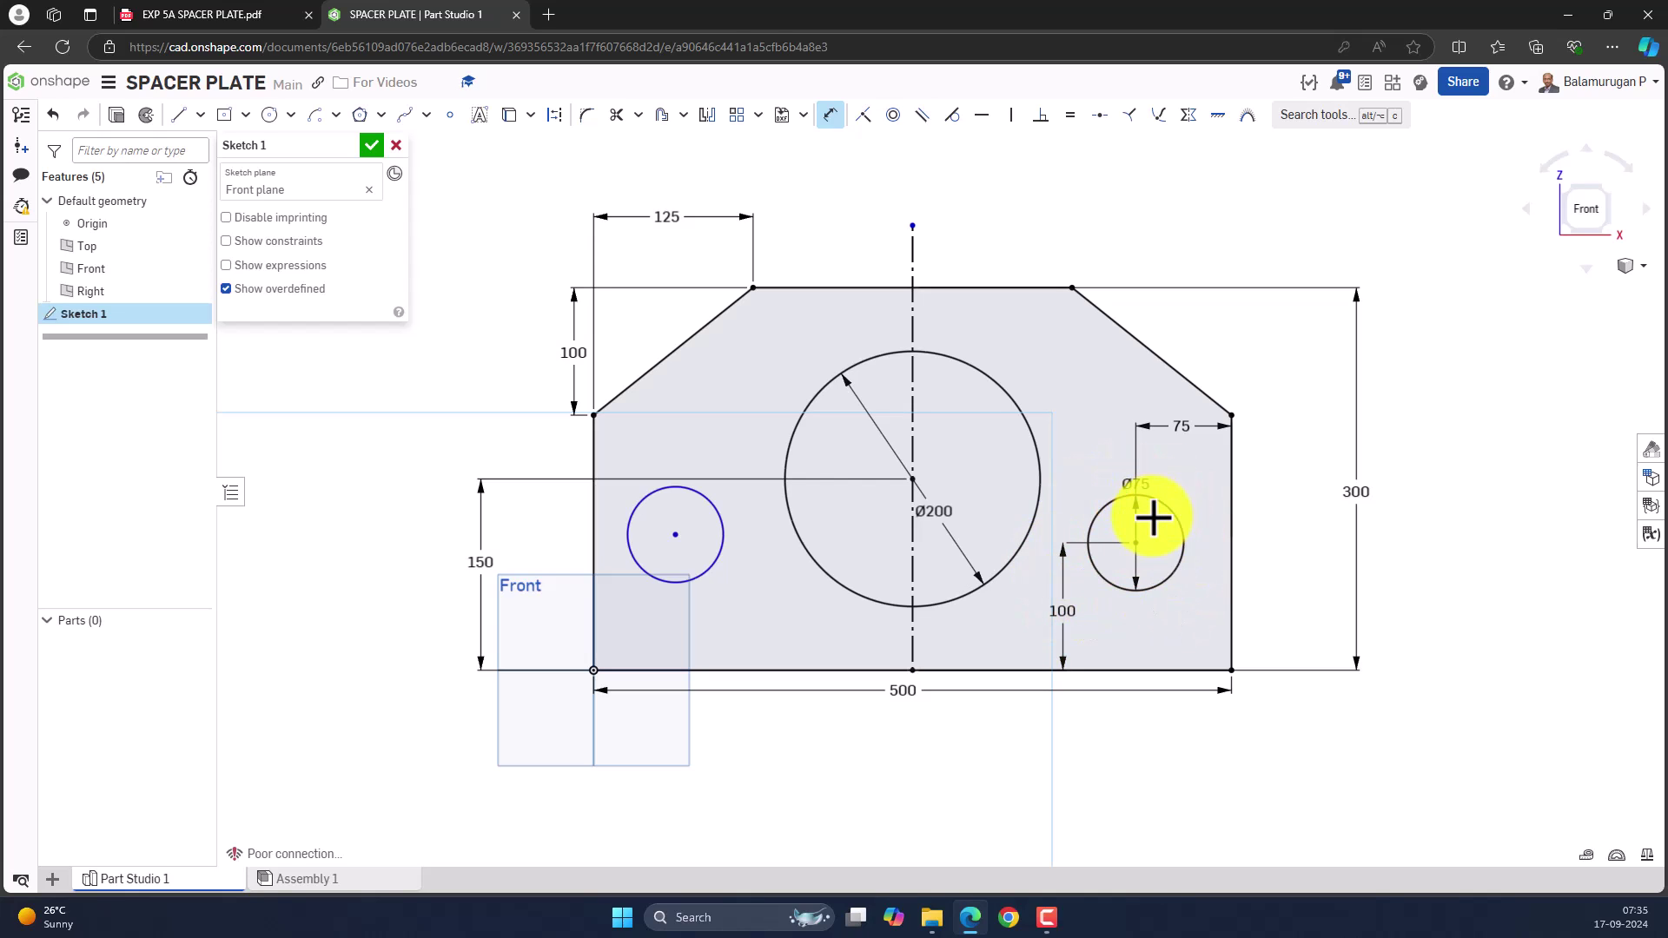
key(Escape)
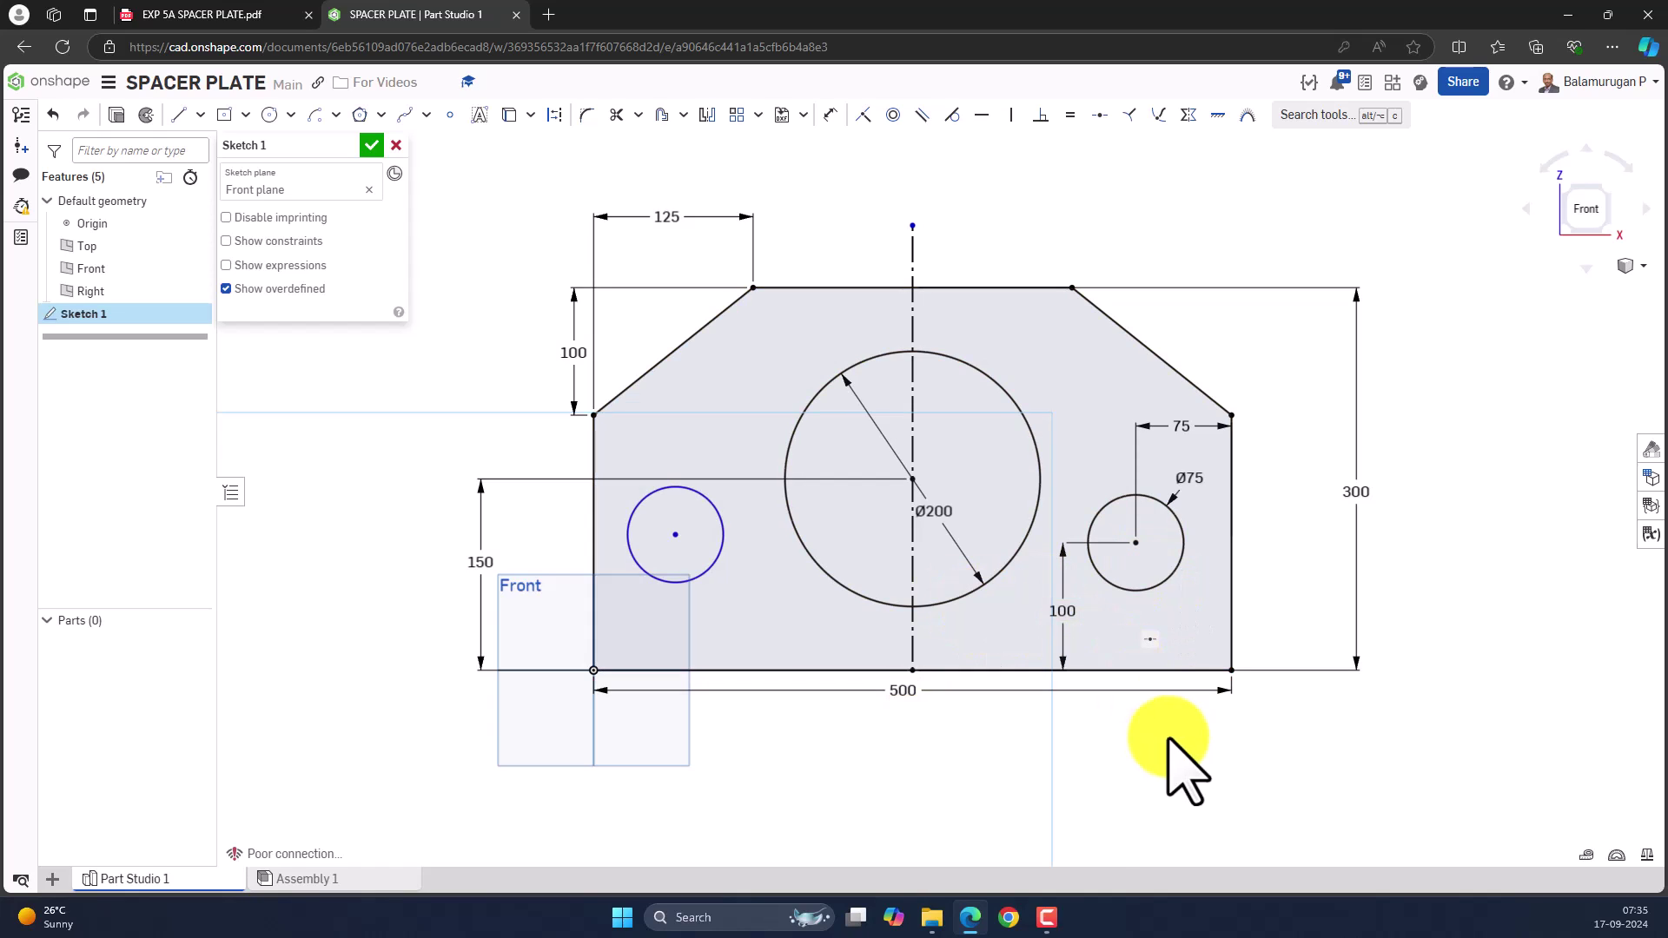
Step: Make the left hole equal to the Ø75 hole and symmetric about the vertical centreline
click(674, 549)
click(1119, 570)
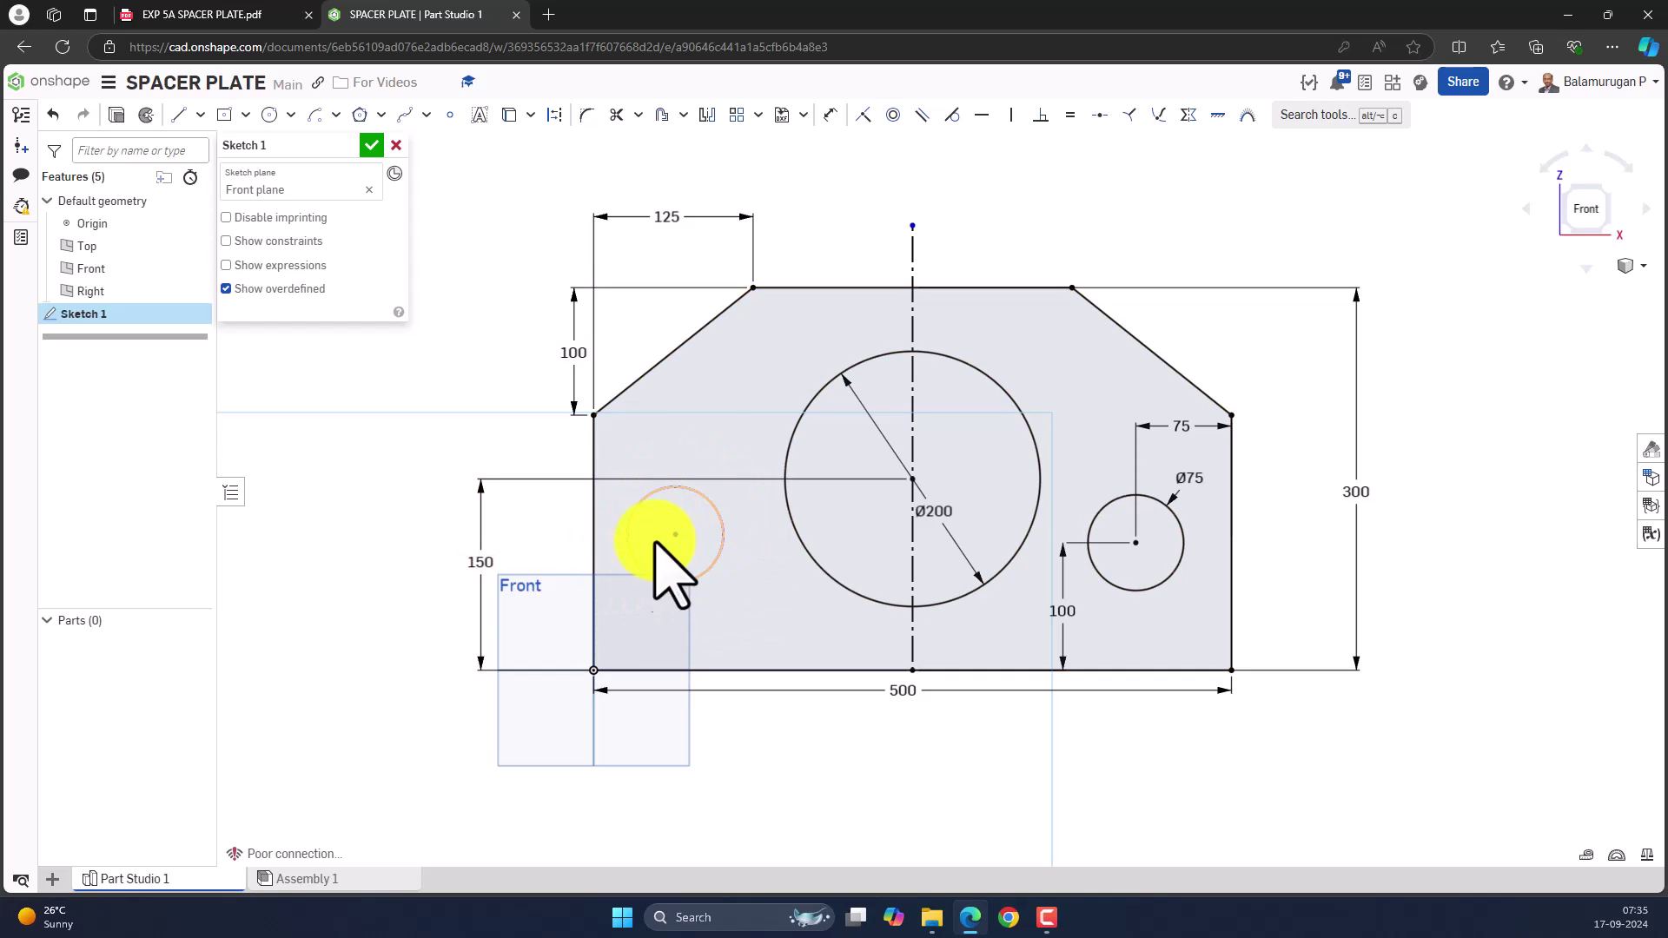
click(1187, 114)
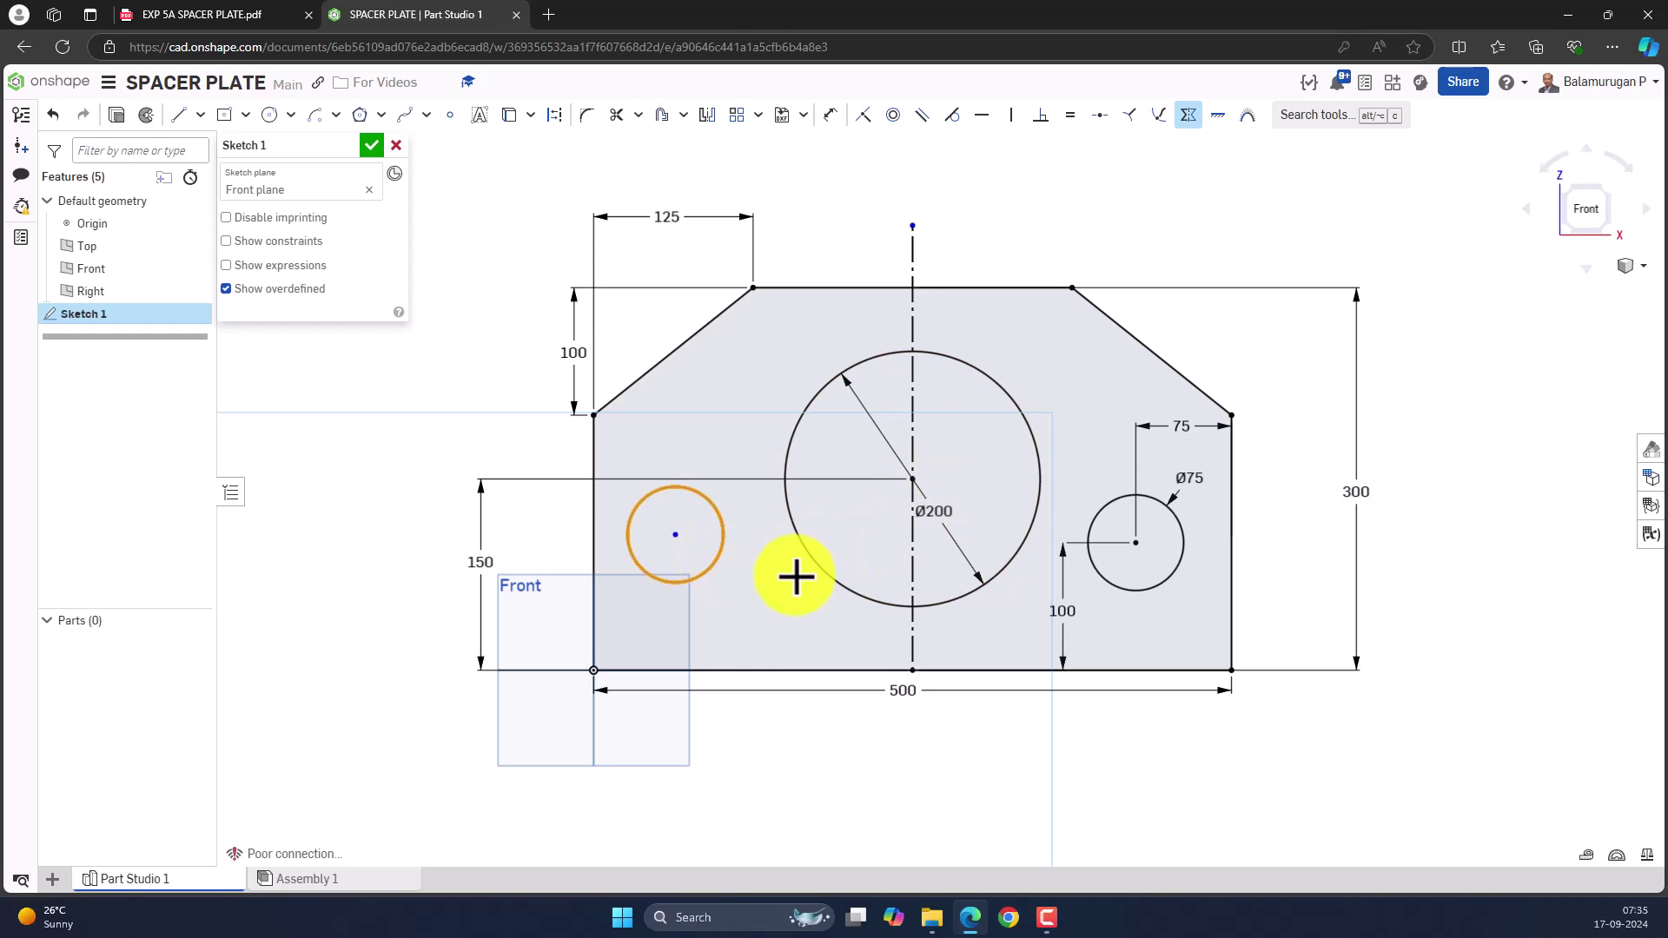
click(1126, 591)
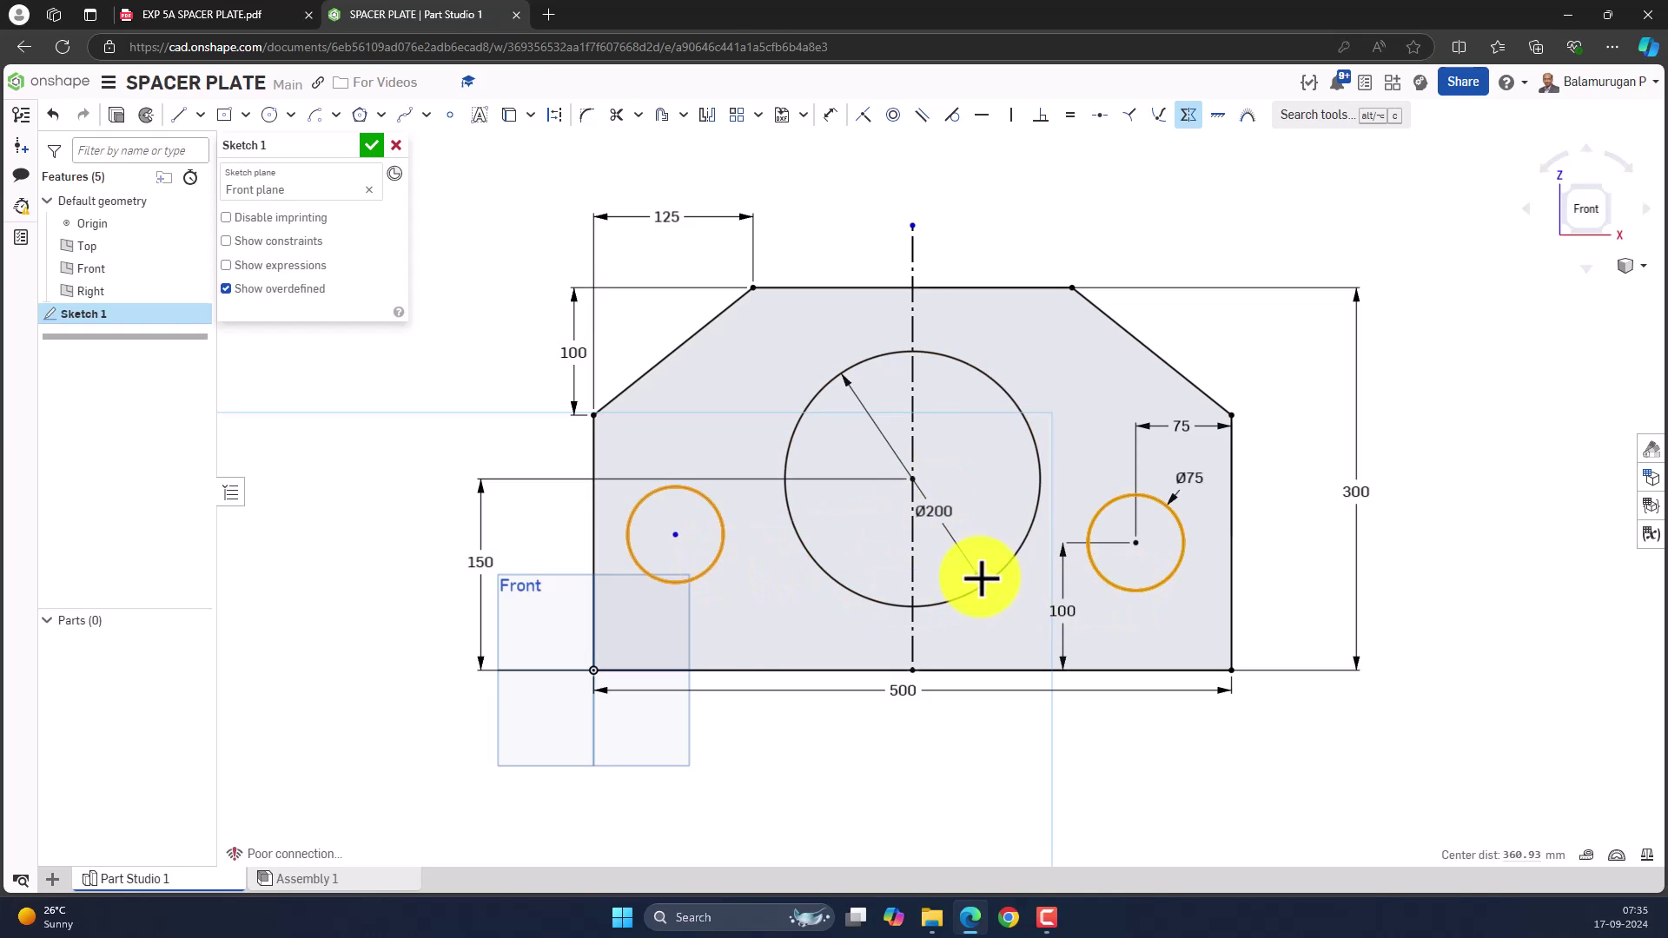
click(912, 563)
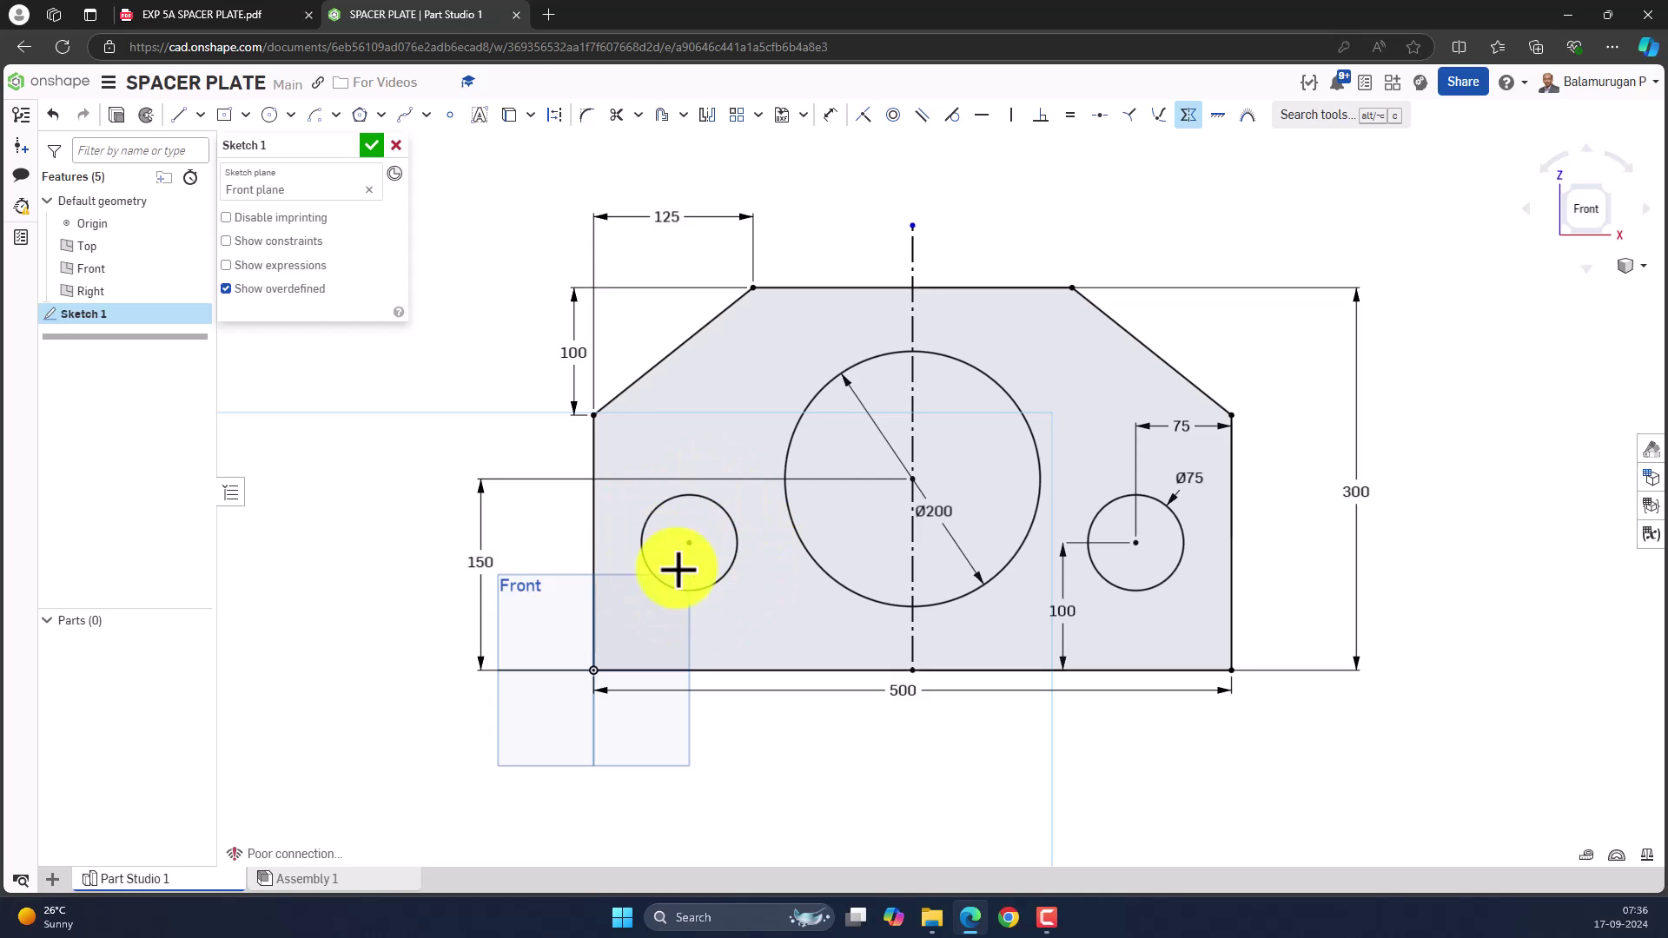
click(261, 16)
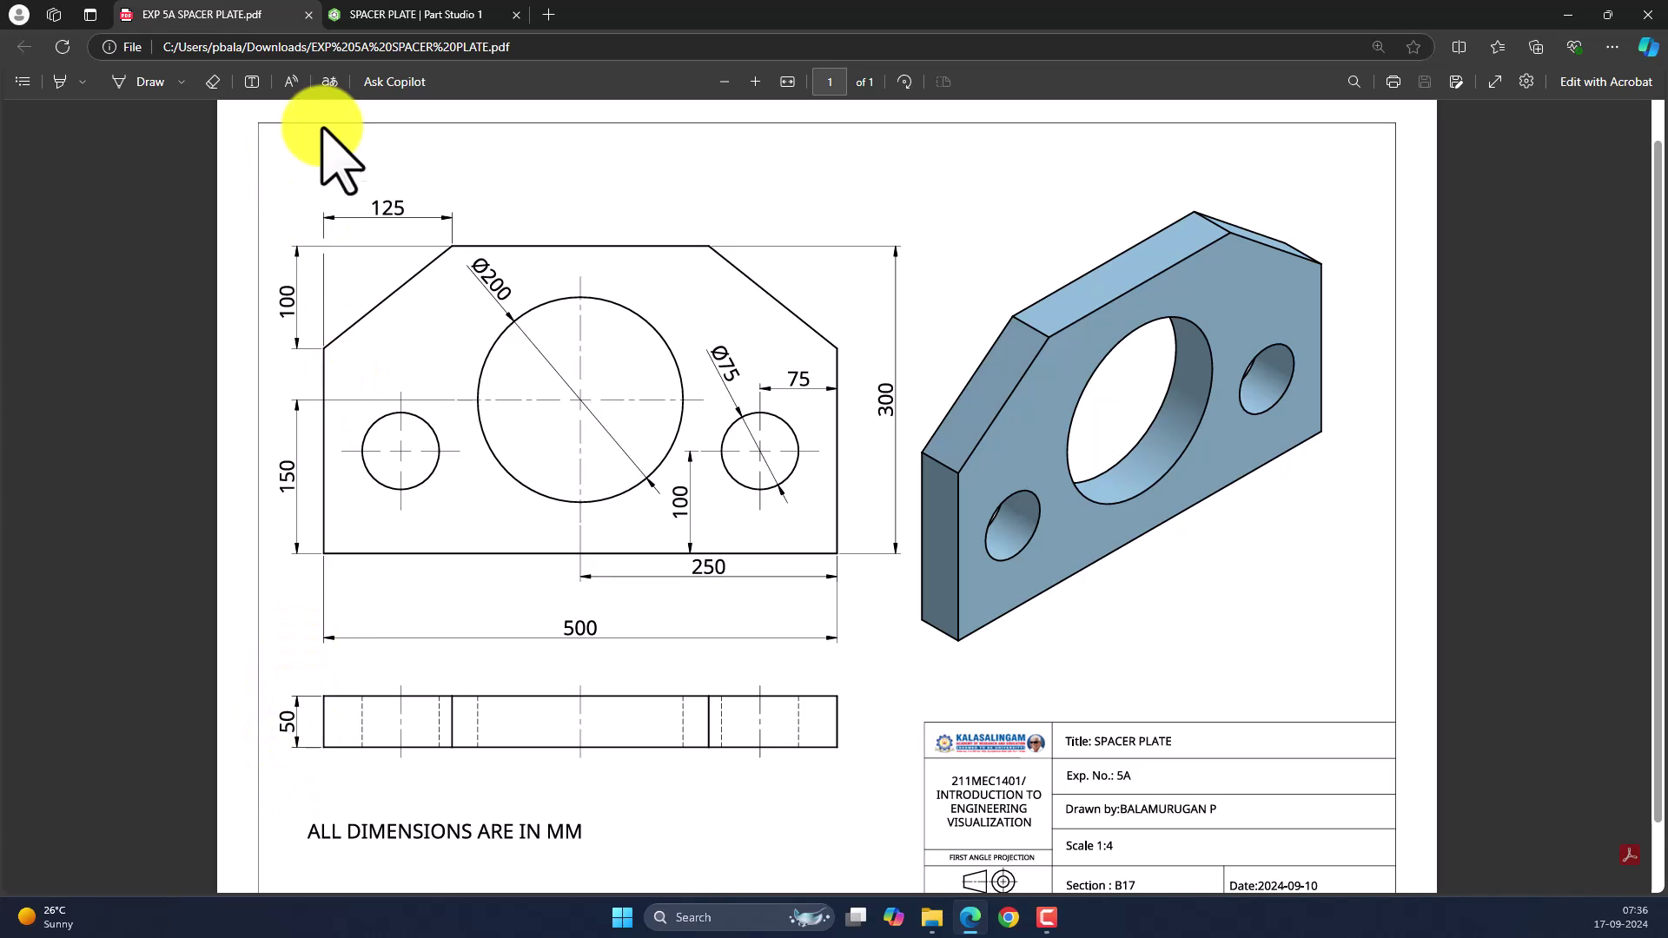
Step: Close Sketch 1 and extrude its face 50 mm into a solid plate
click(453, 15)
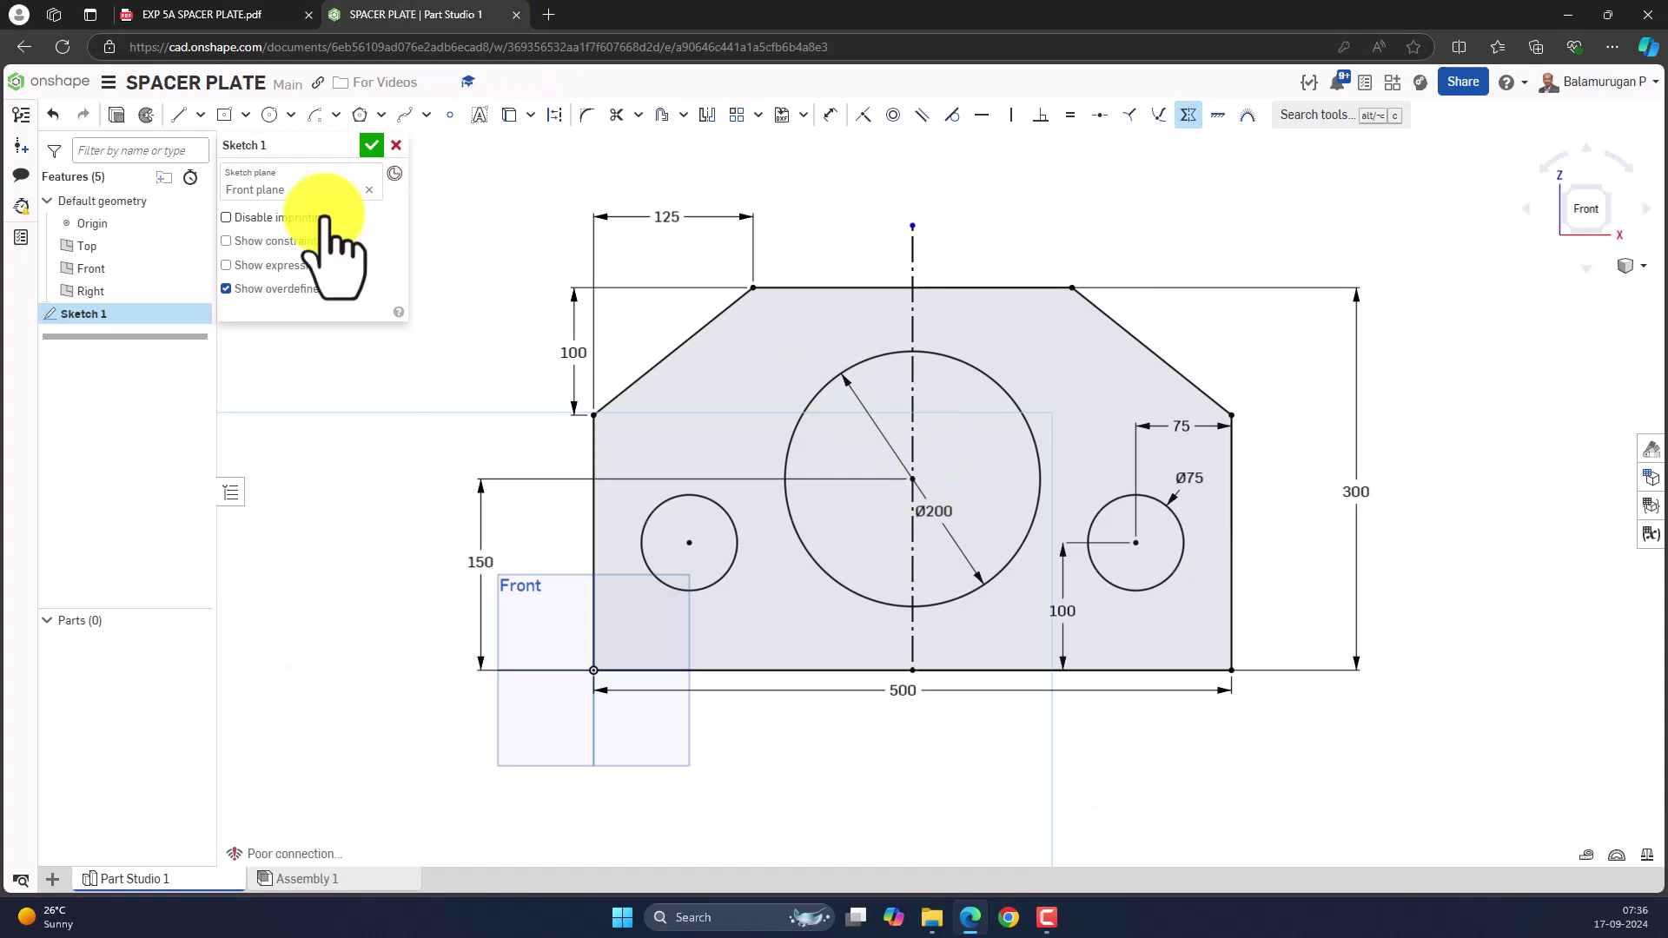
click(371, 145)
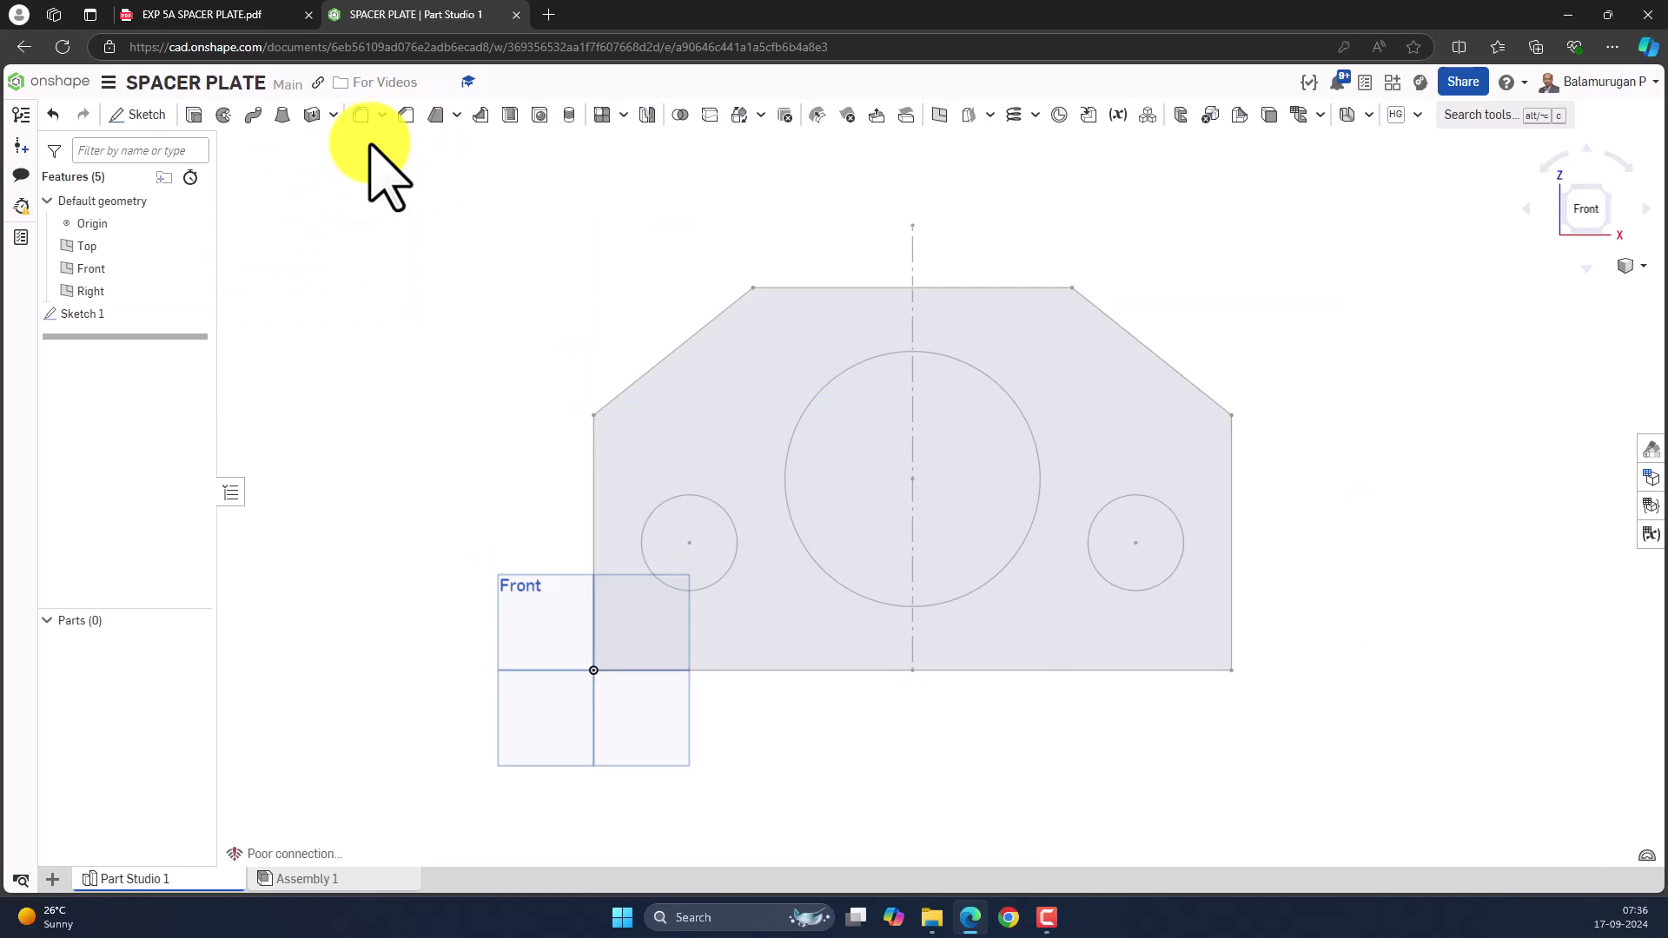
right_drag(1326, 417, 1272, 430)
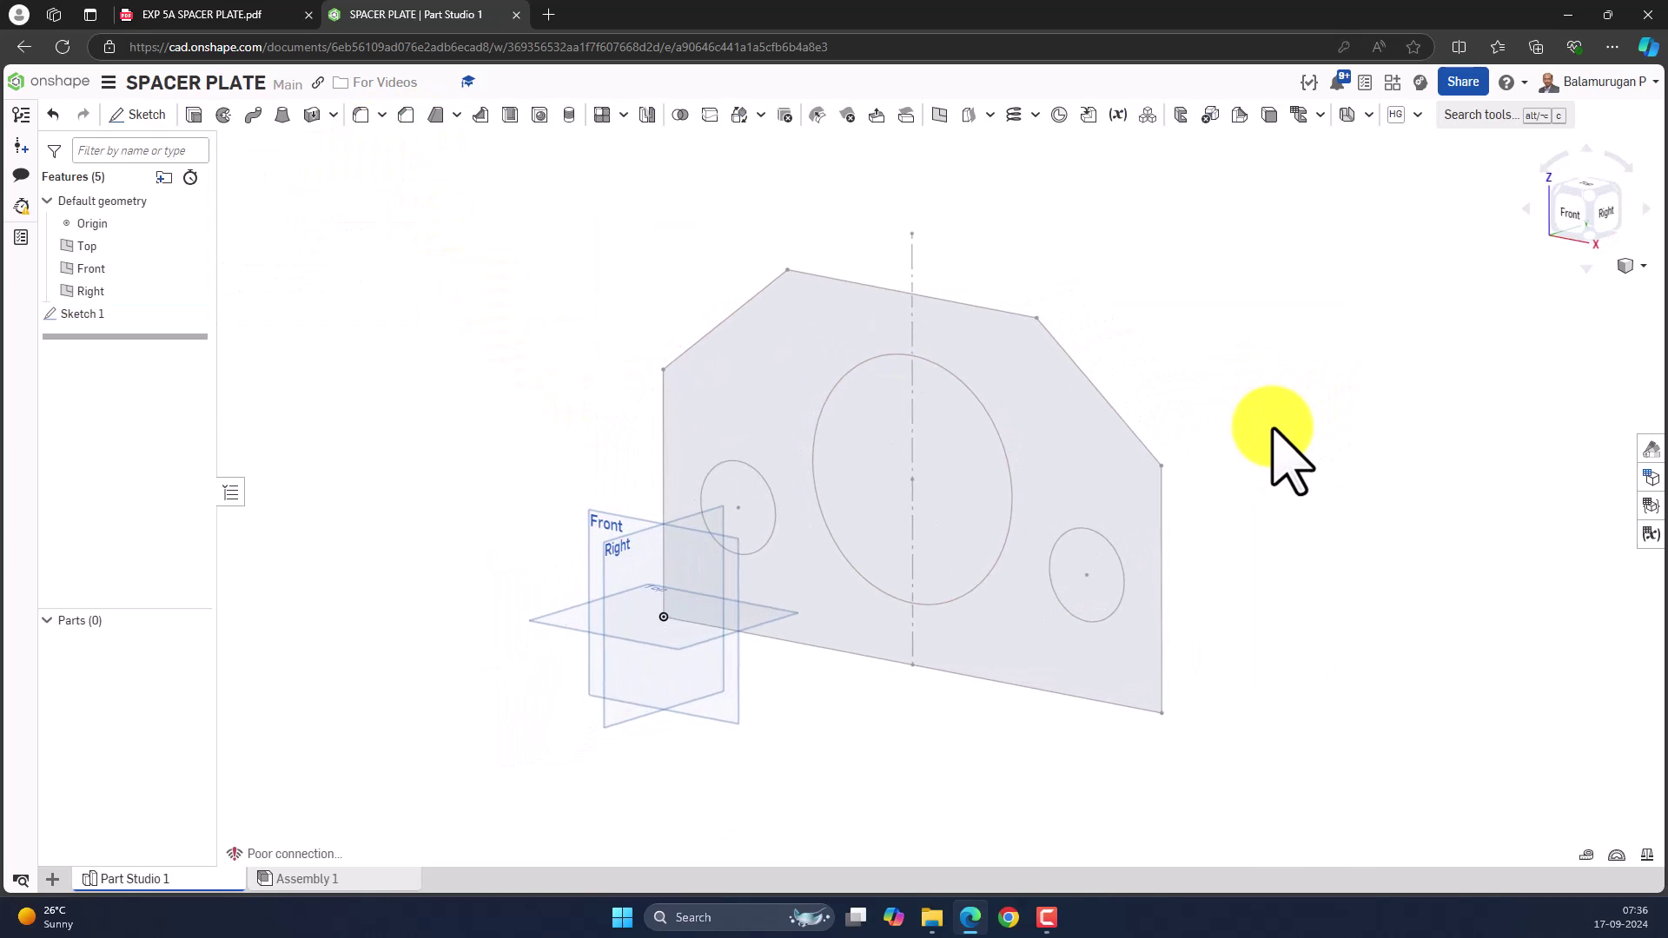
click(196, 116)
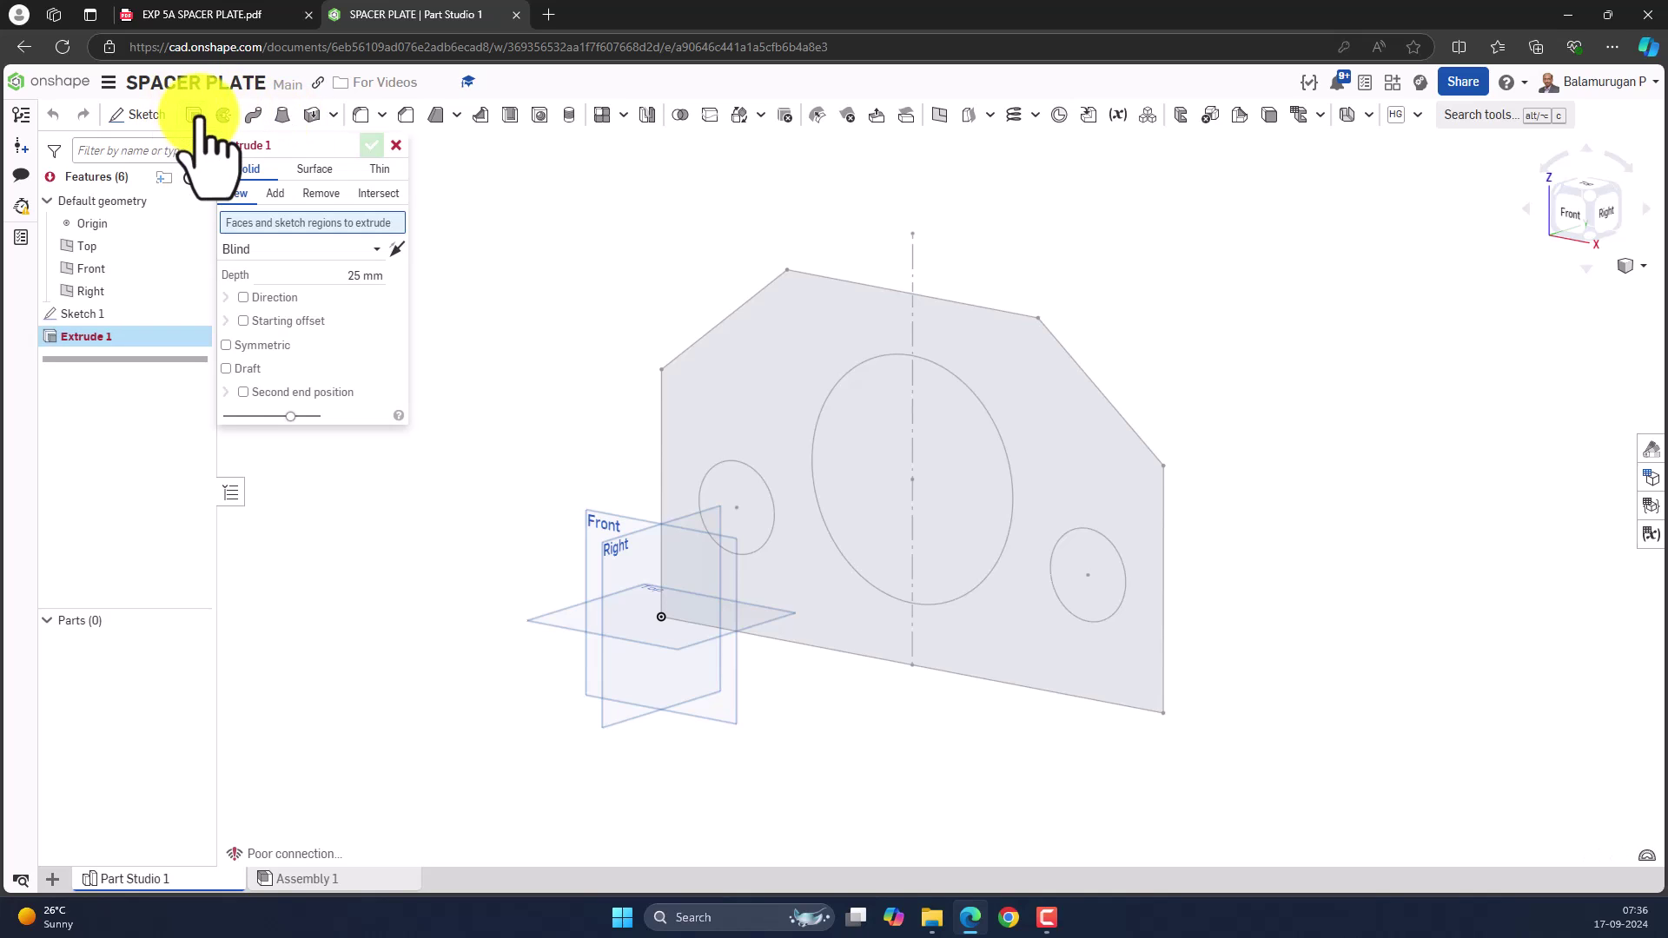
click(761, 367)
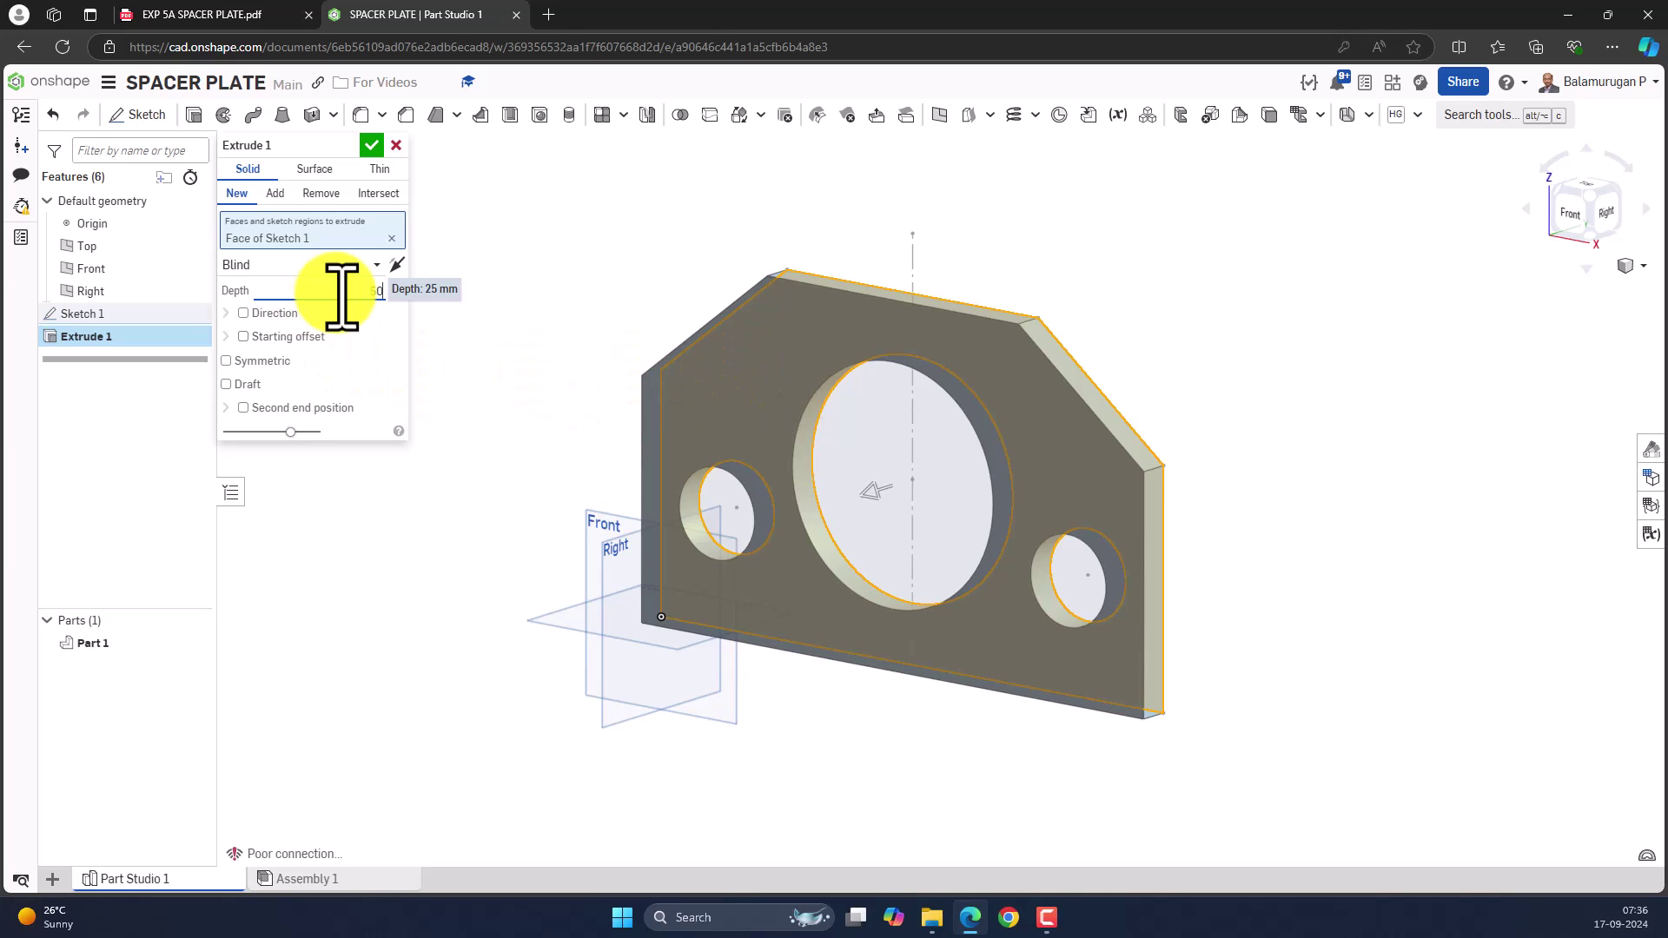
click(341, 291)
text(50)
key(Return)
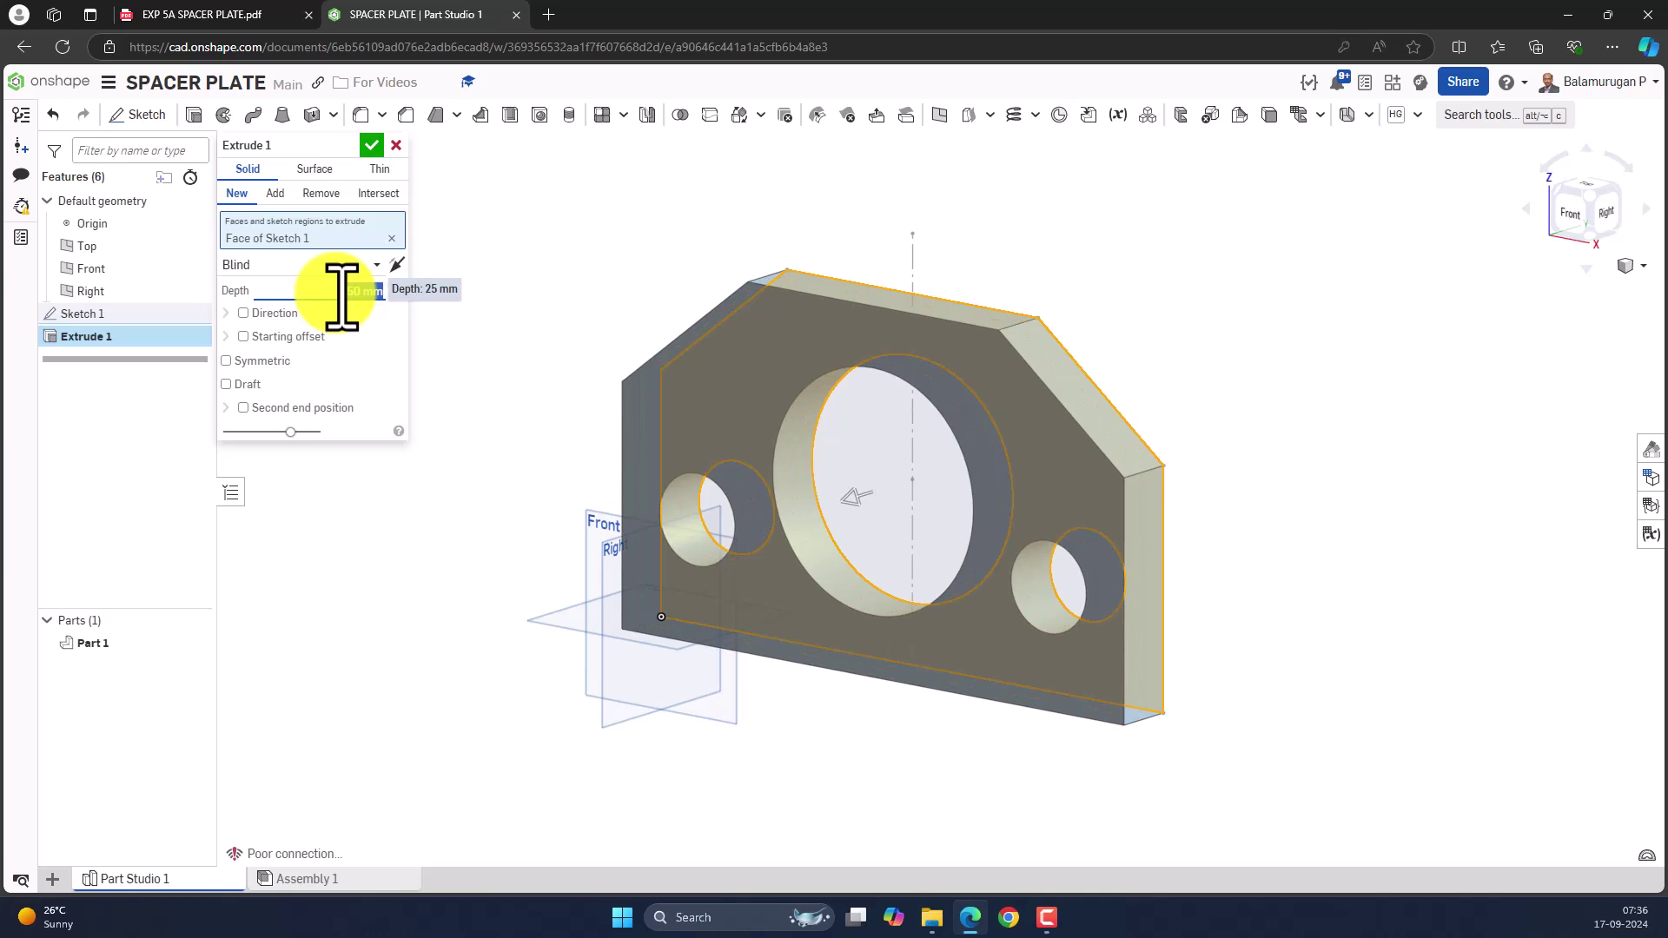
click(372, 146)
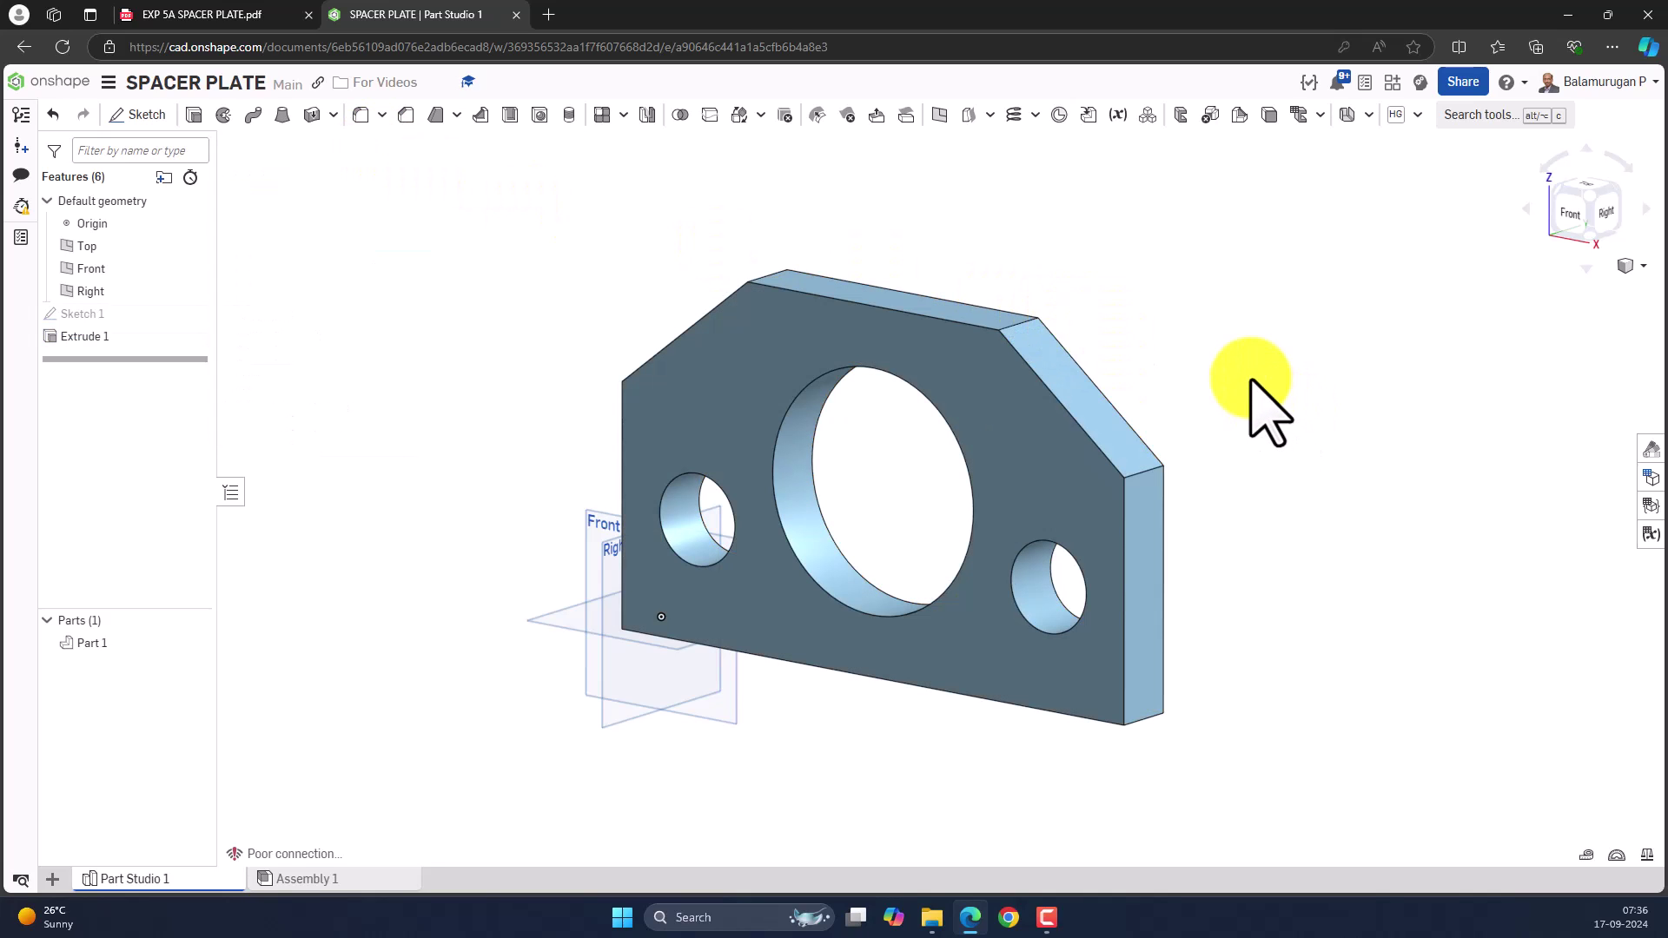
mouse_move(1221, 375)
right_down()
mouse_move(1143, 465)
mouse_move(1199, 399)
mouse_move(1260, 385)
mouse_move(1227, 377)
right_up()
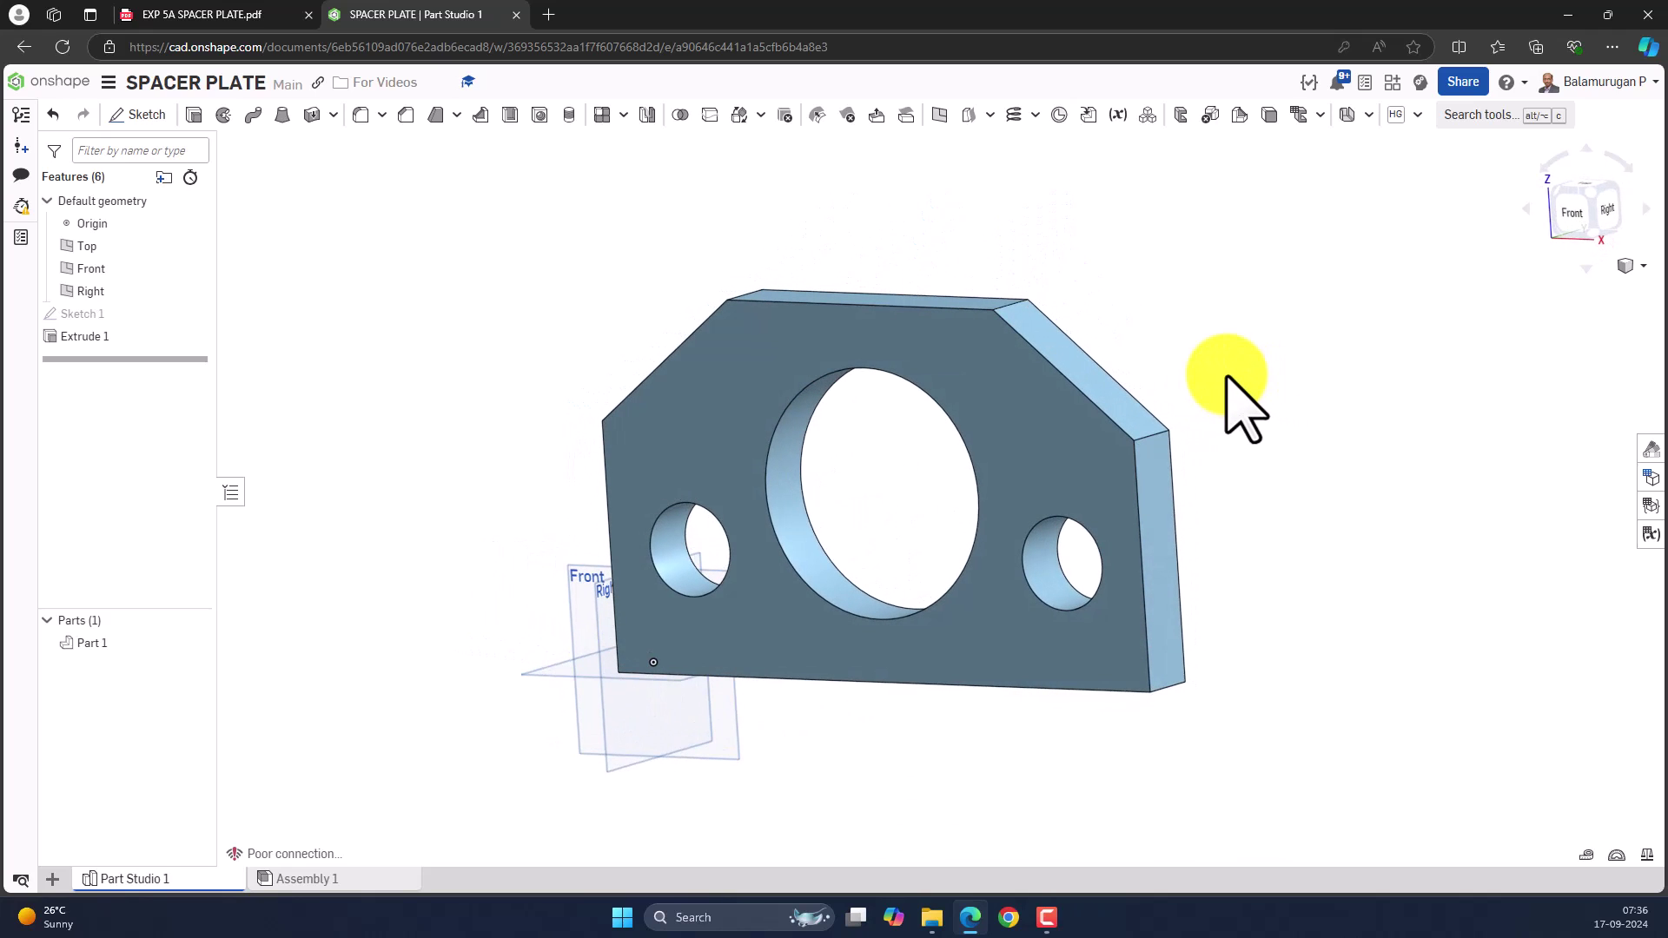
click(233, 16)
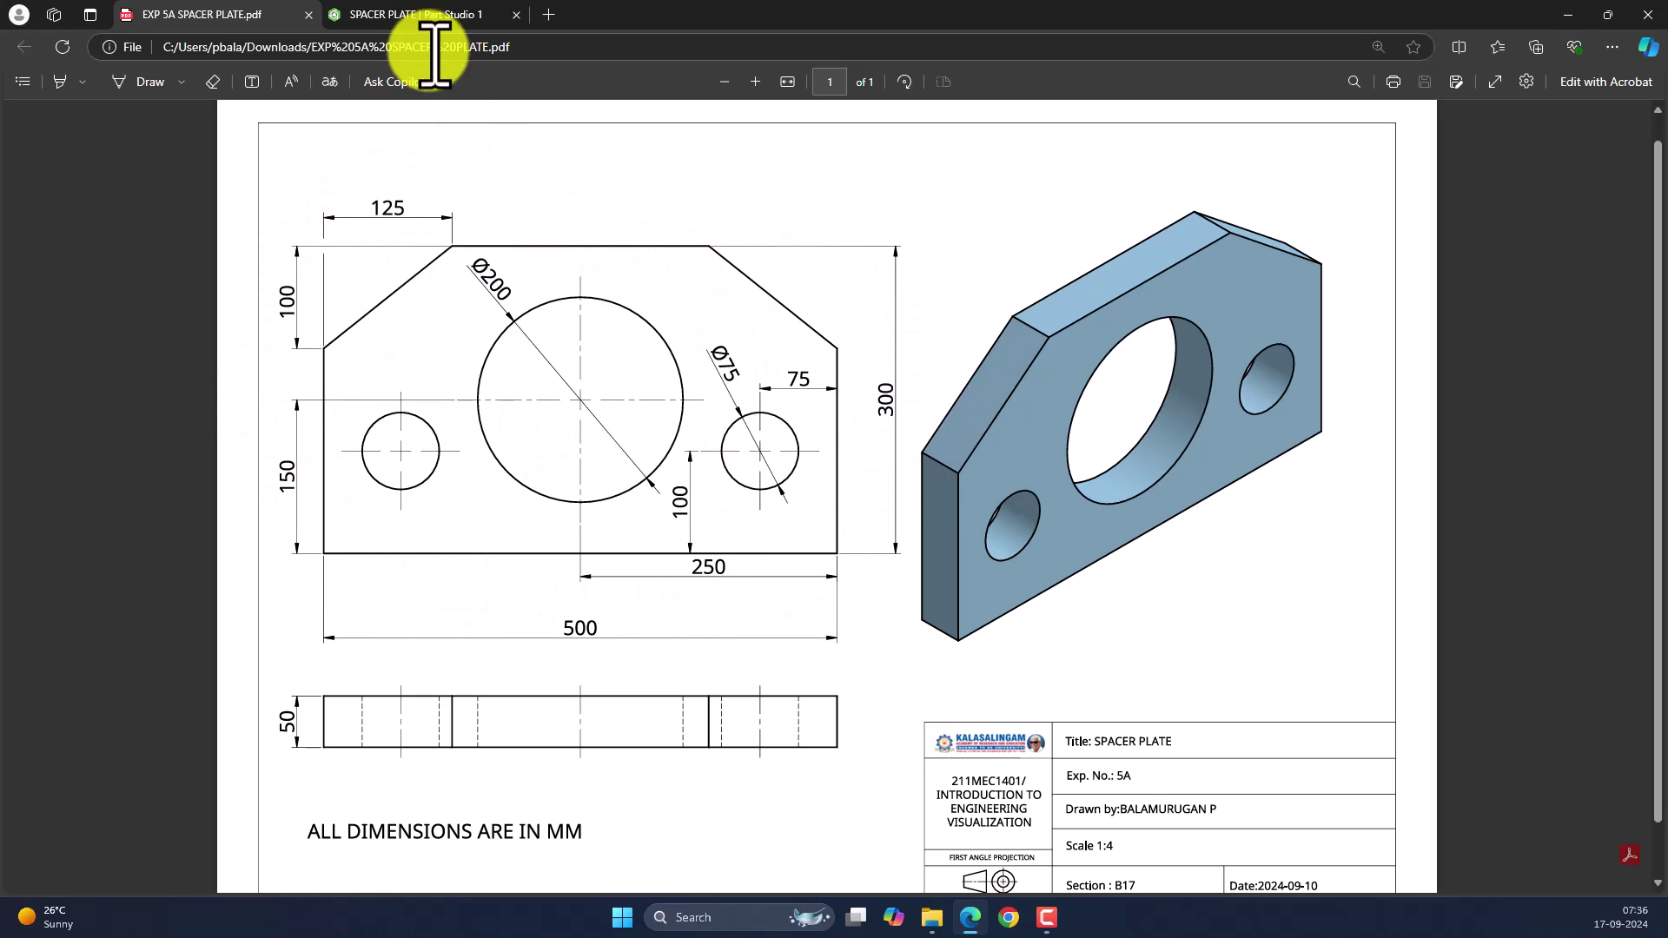
click(447, 15)
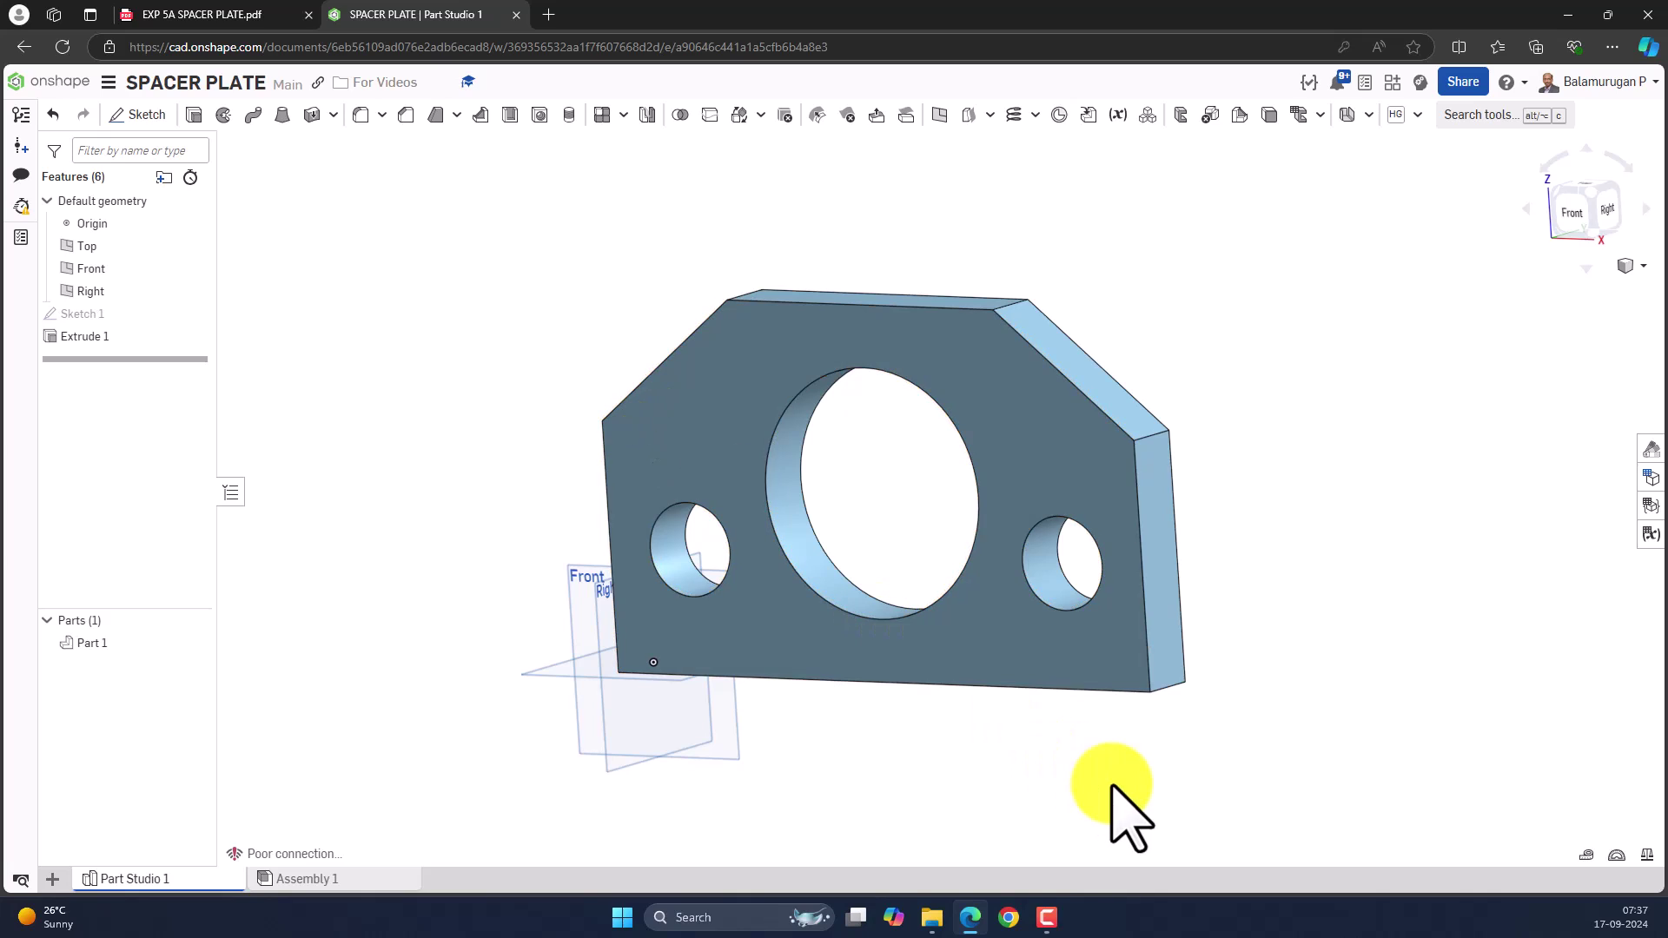